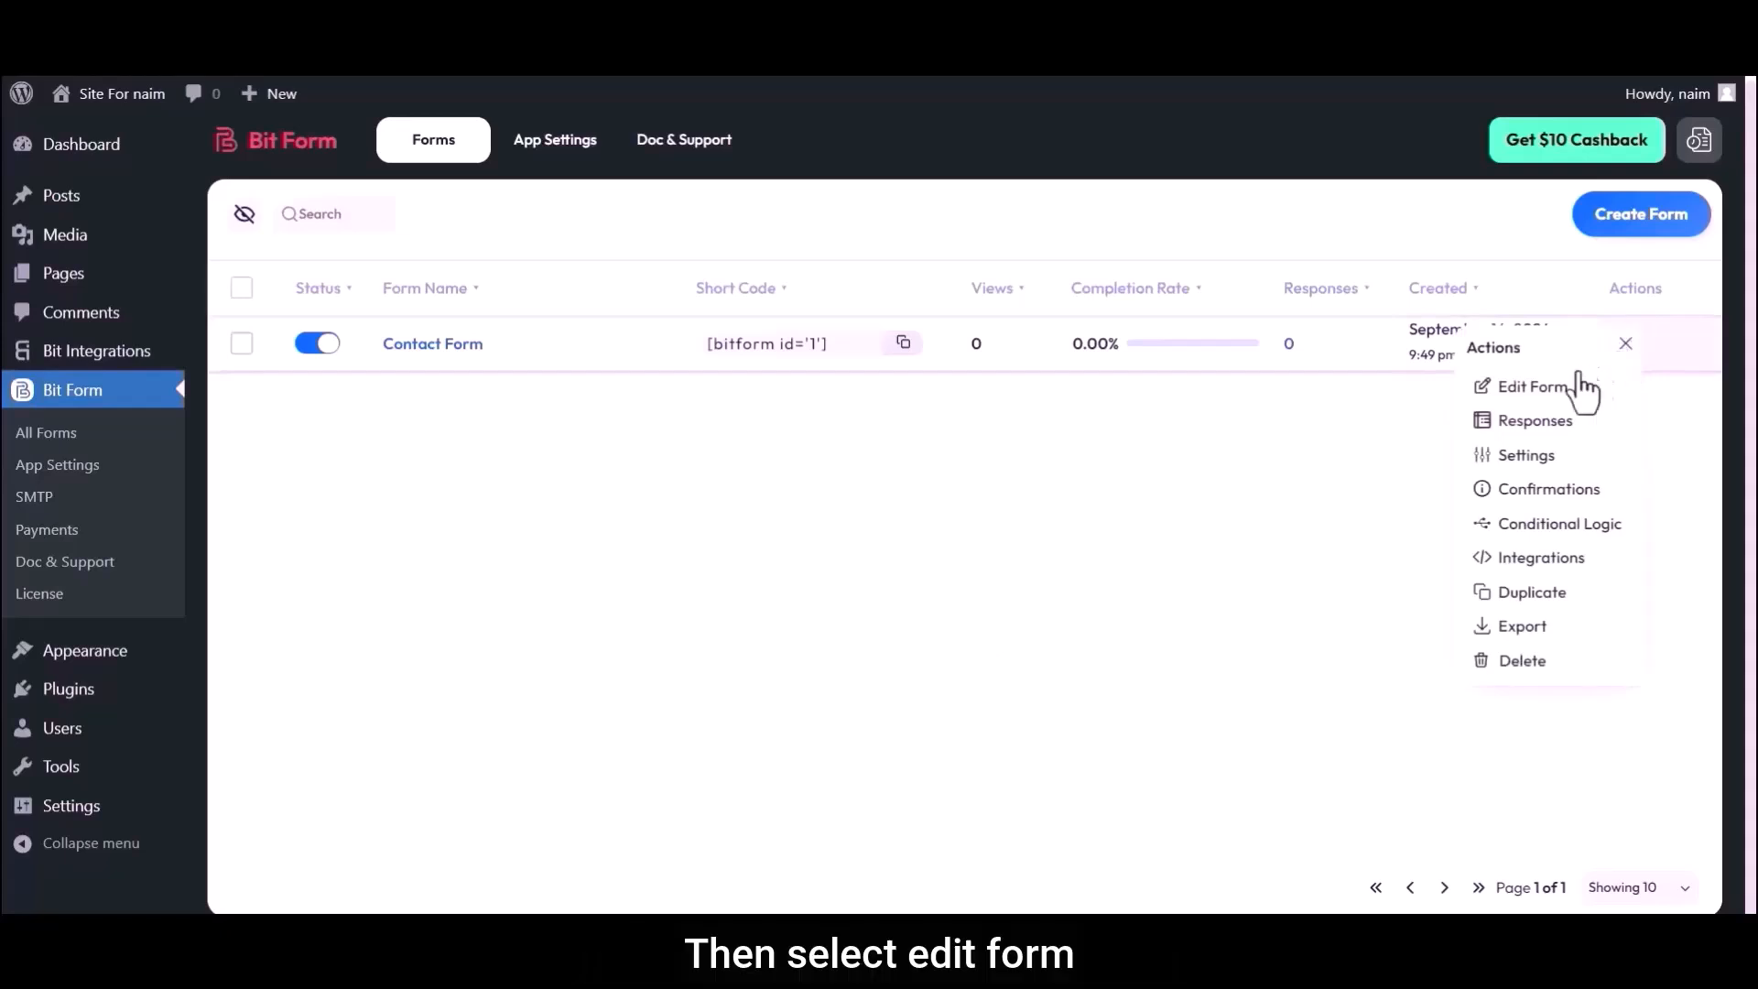
- Open the Contact Form in the builder and add a Currency field between the Email field and the Submit button
{"action": "left_click", "coordinate": [1398, 426]}
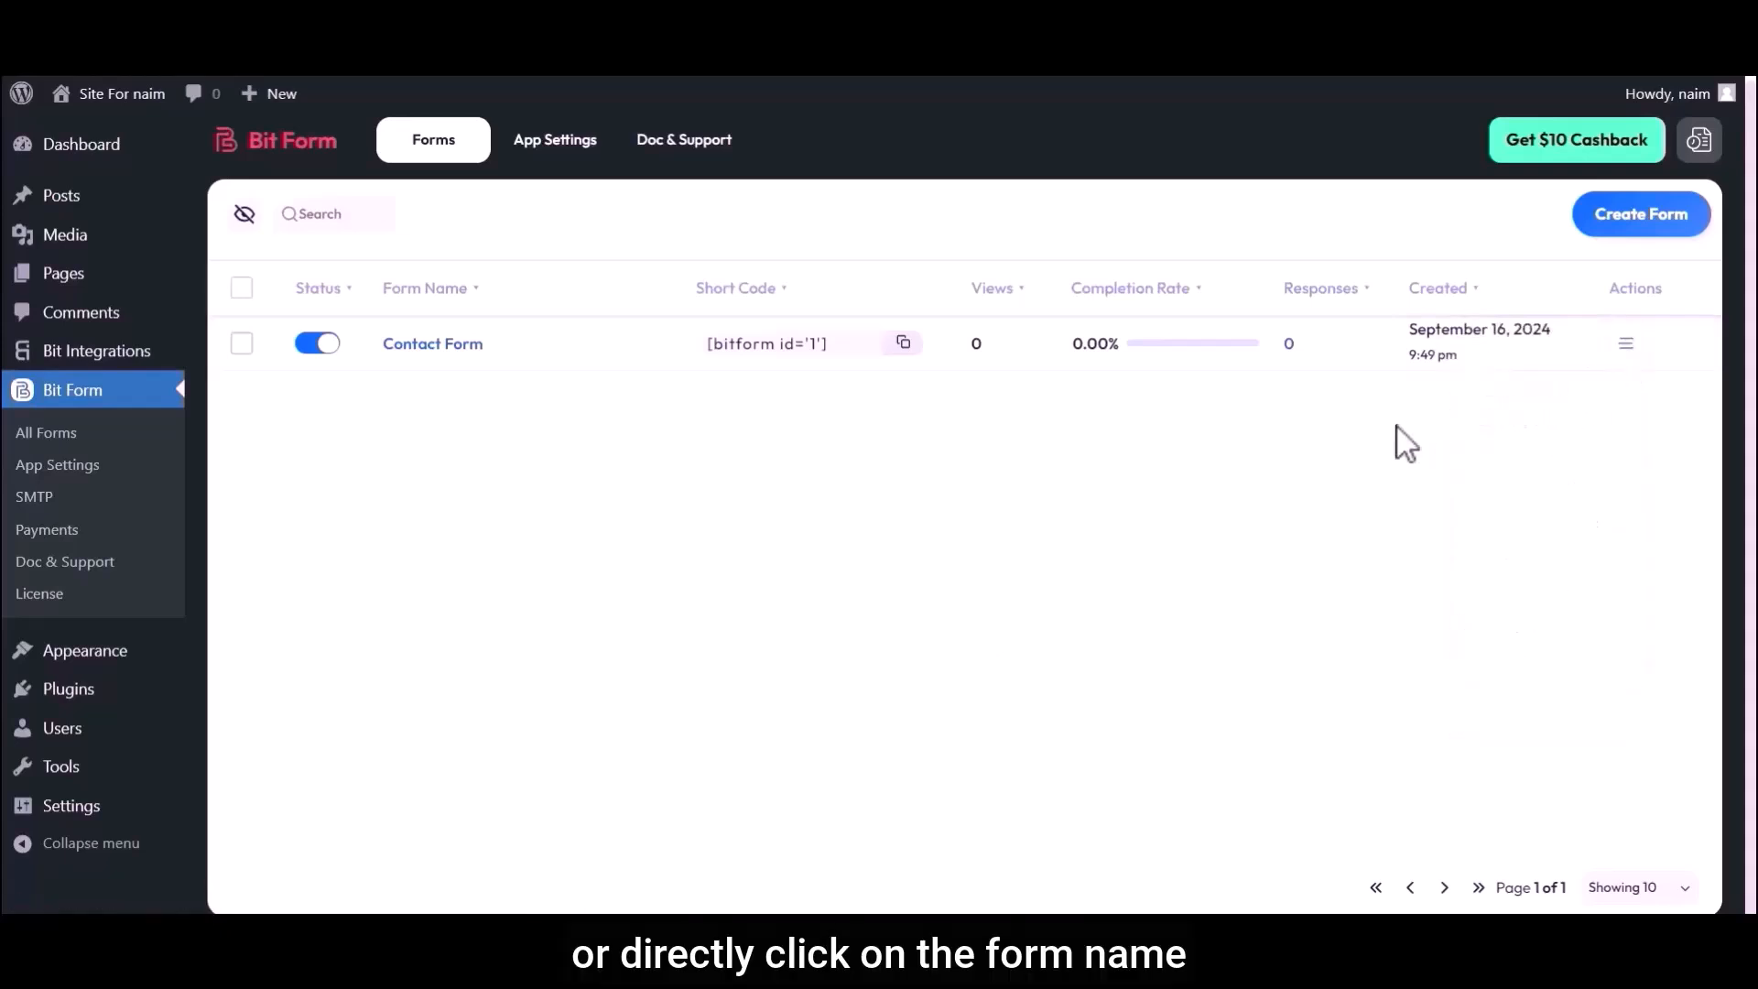
{"action": "left_click", "coordinate": [426, 344]}
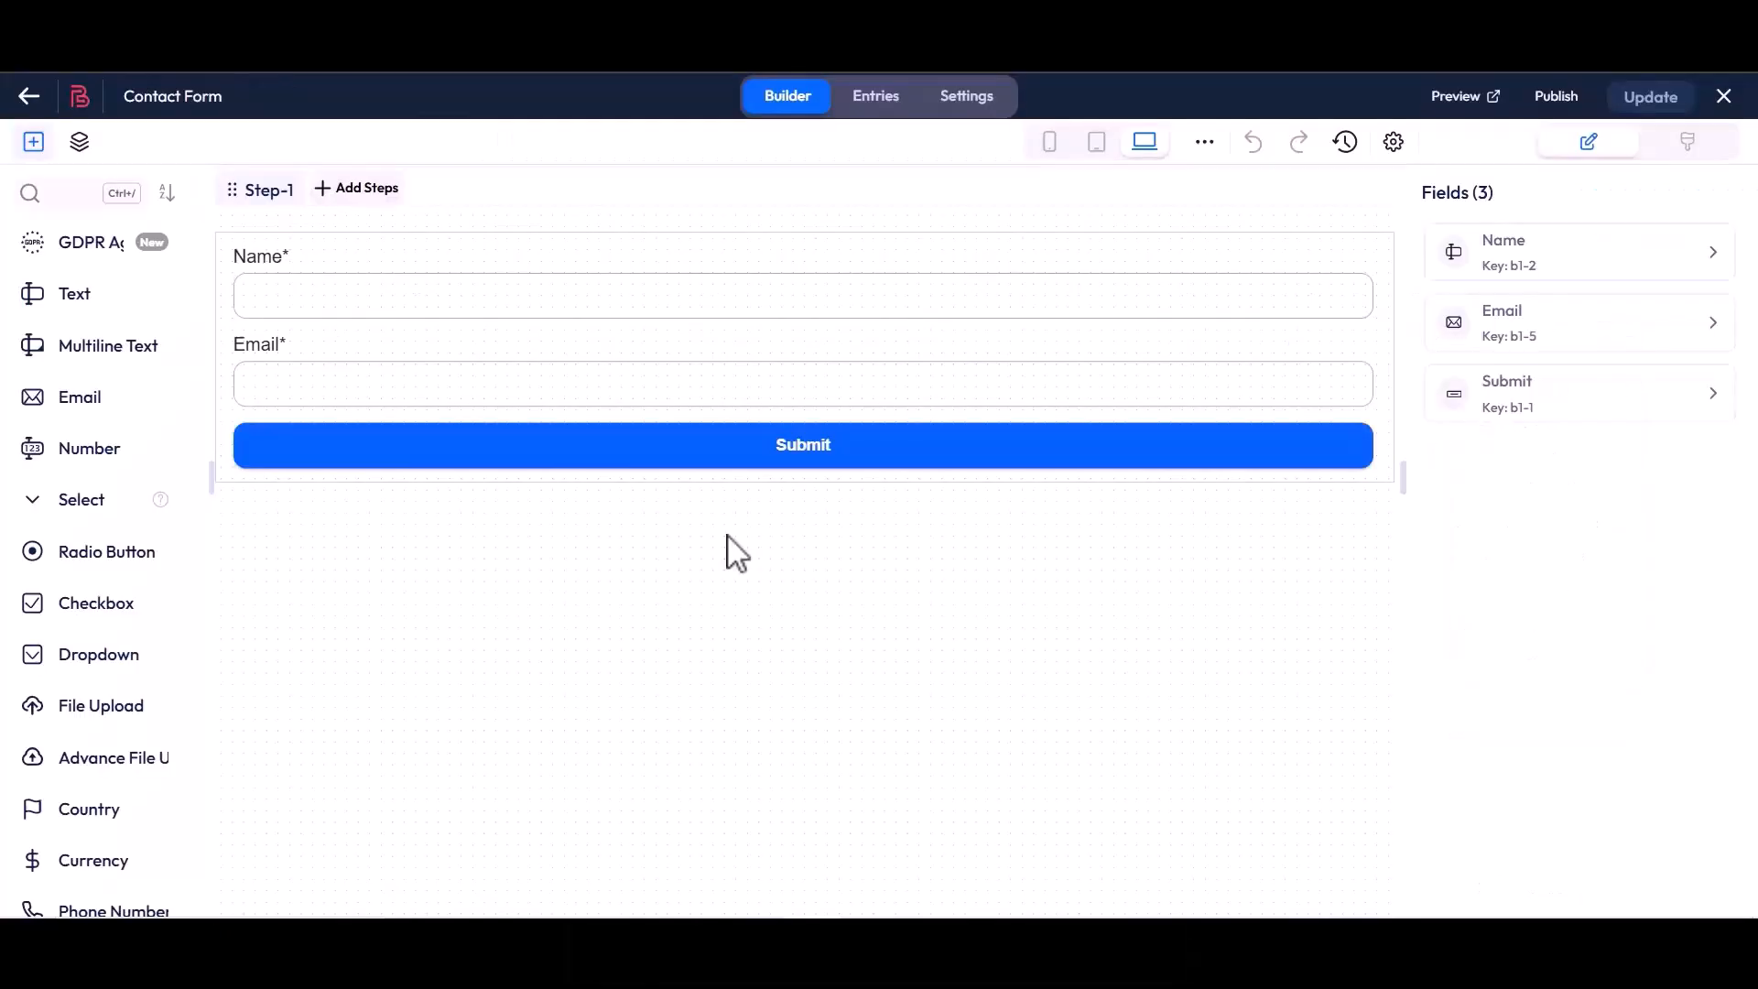
{"action": "left_click", "coordinate": [77, 196]}
{"action": "type", "text": "Currency"}
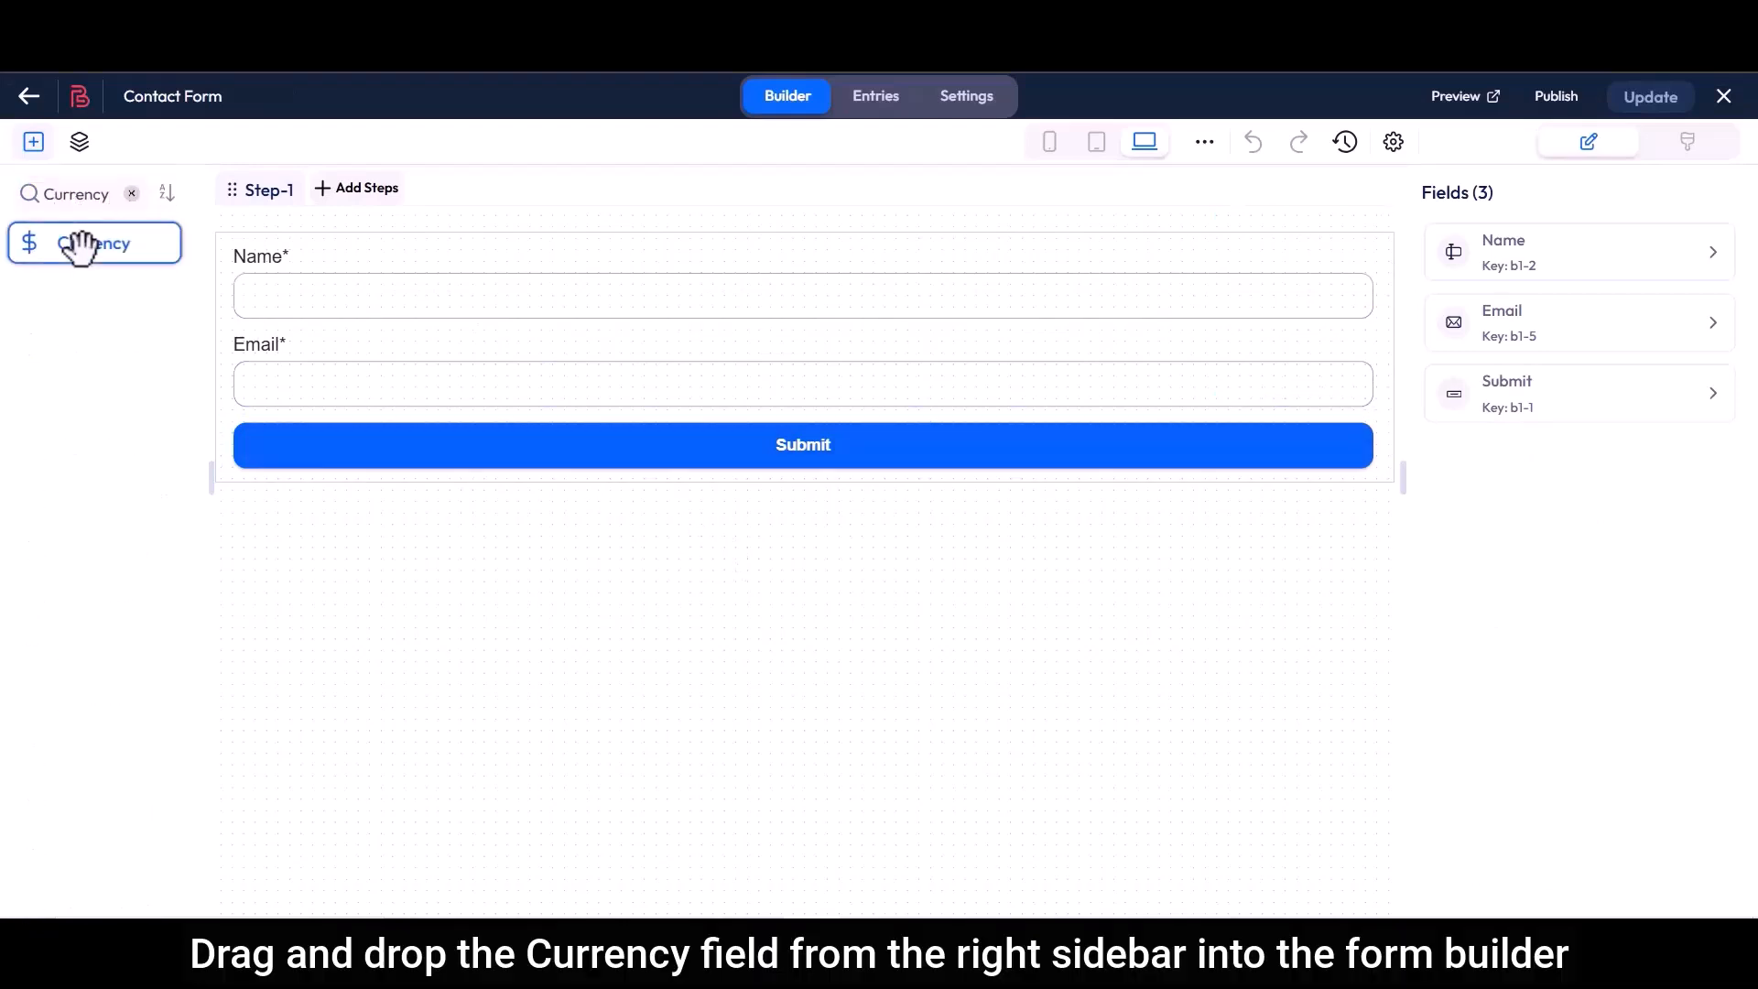
{"action": "left_click_drag", "start_coordinate": [79, 242], "coordinate": [260, 443]}
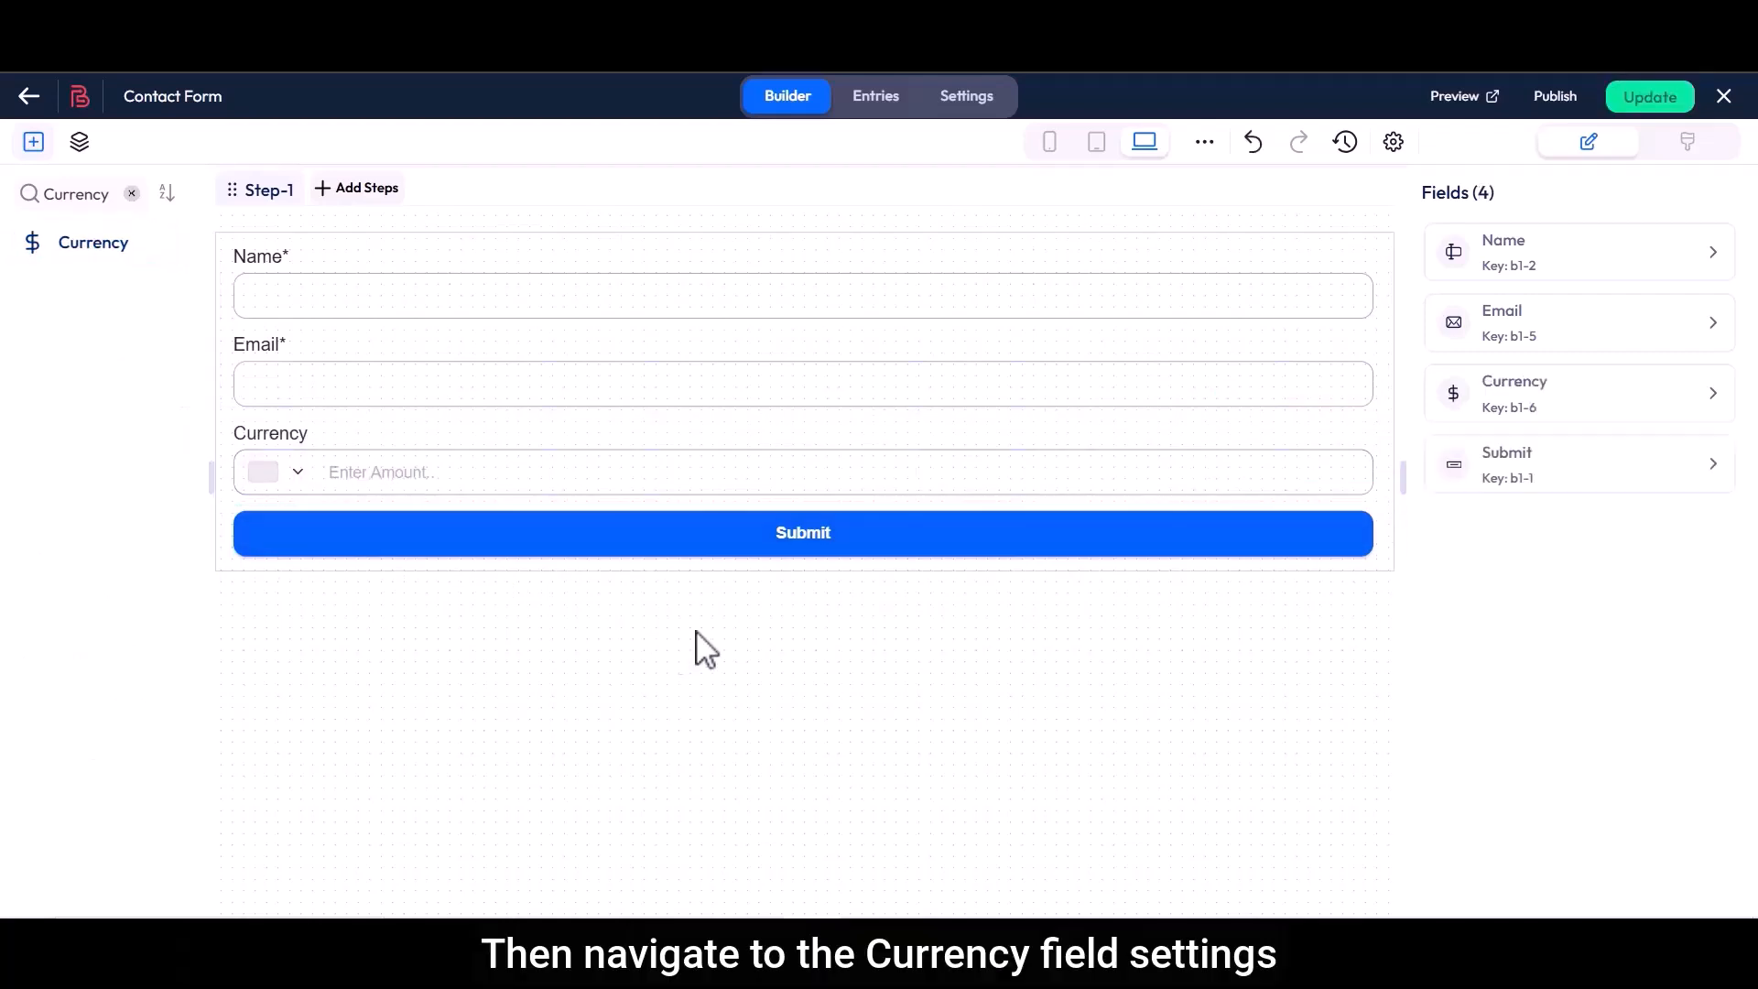
- Open the Currency field's settings, expand its Name setting, and review the field name and label text
{"action": "left_click", "coordinate": [1285, 401]}
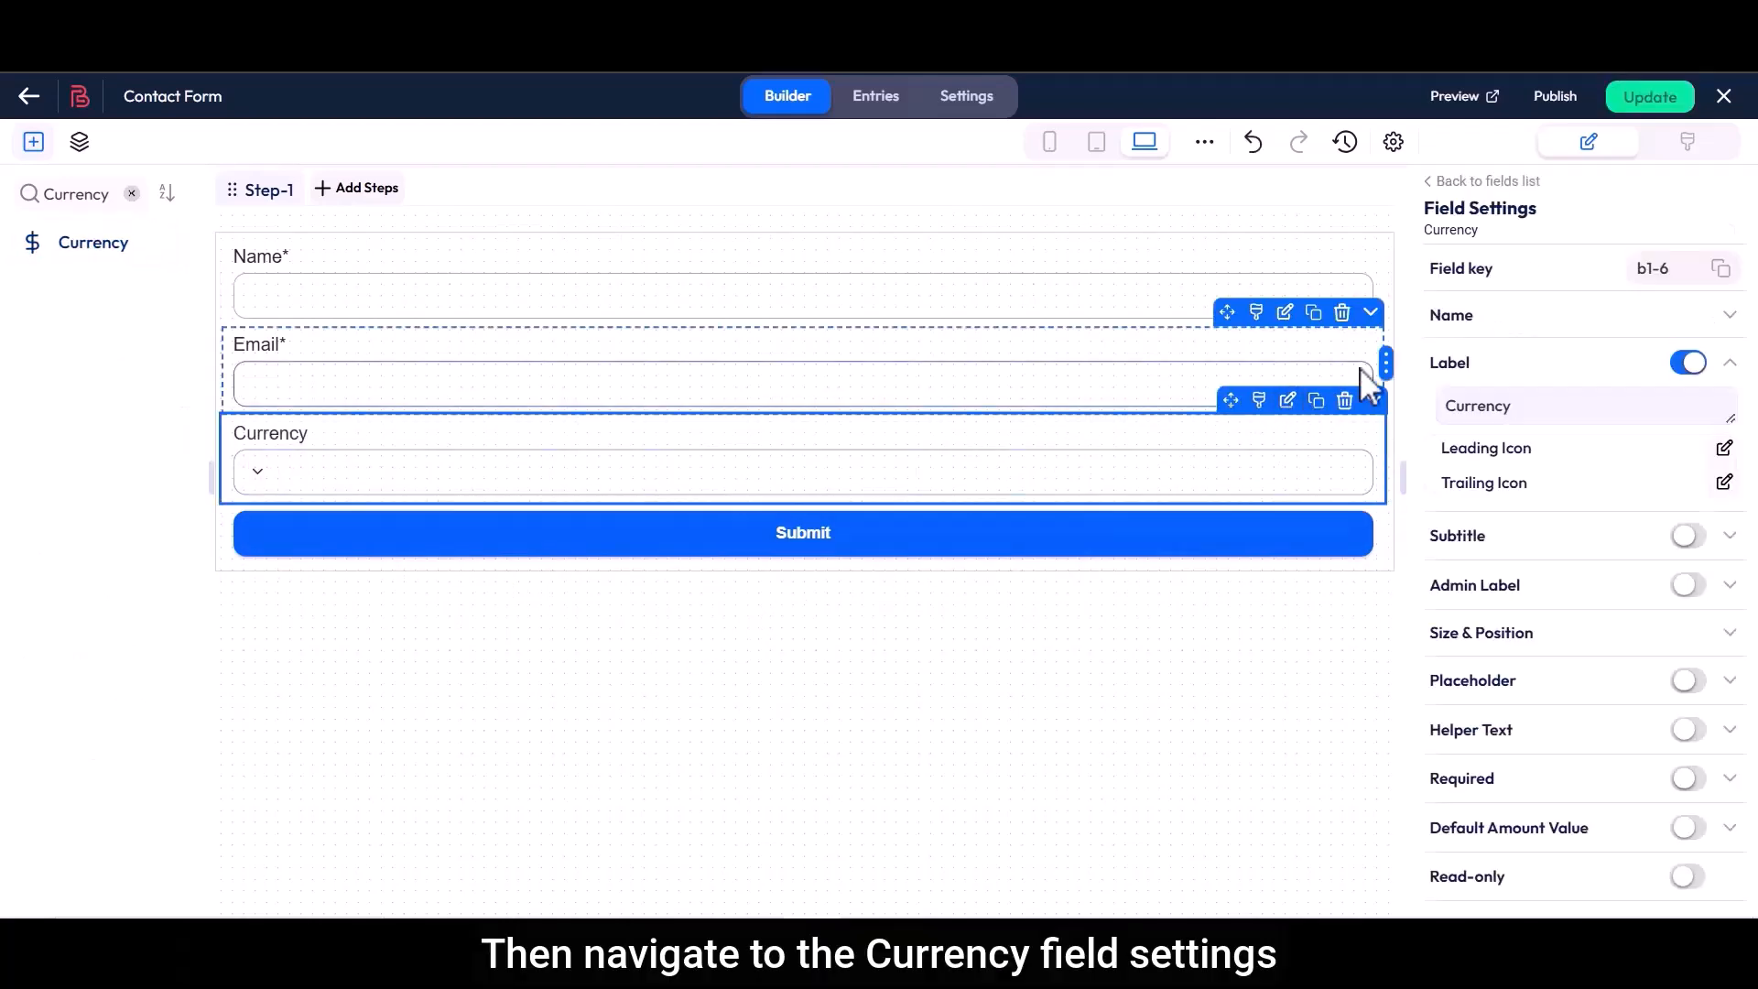
{"action": "left_click_drag", "start_coordinate": [1428, 318], "coordinate": [1475, 317]}
{"action": "left_click", "coordinate": [1478, 318]}
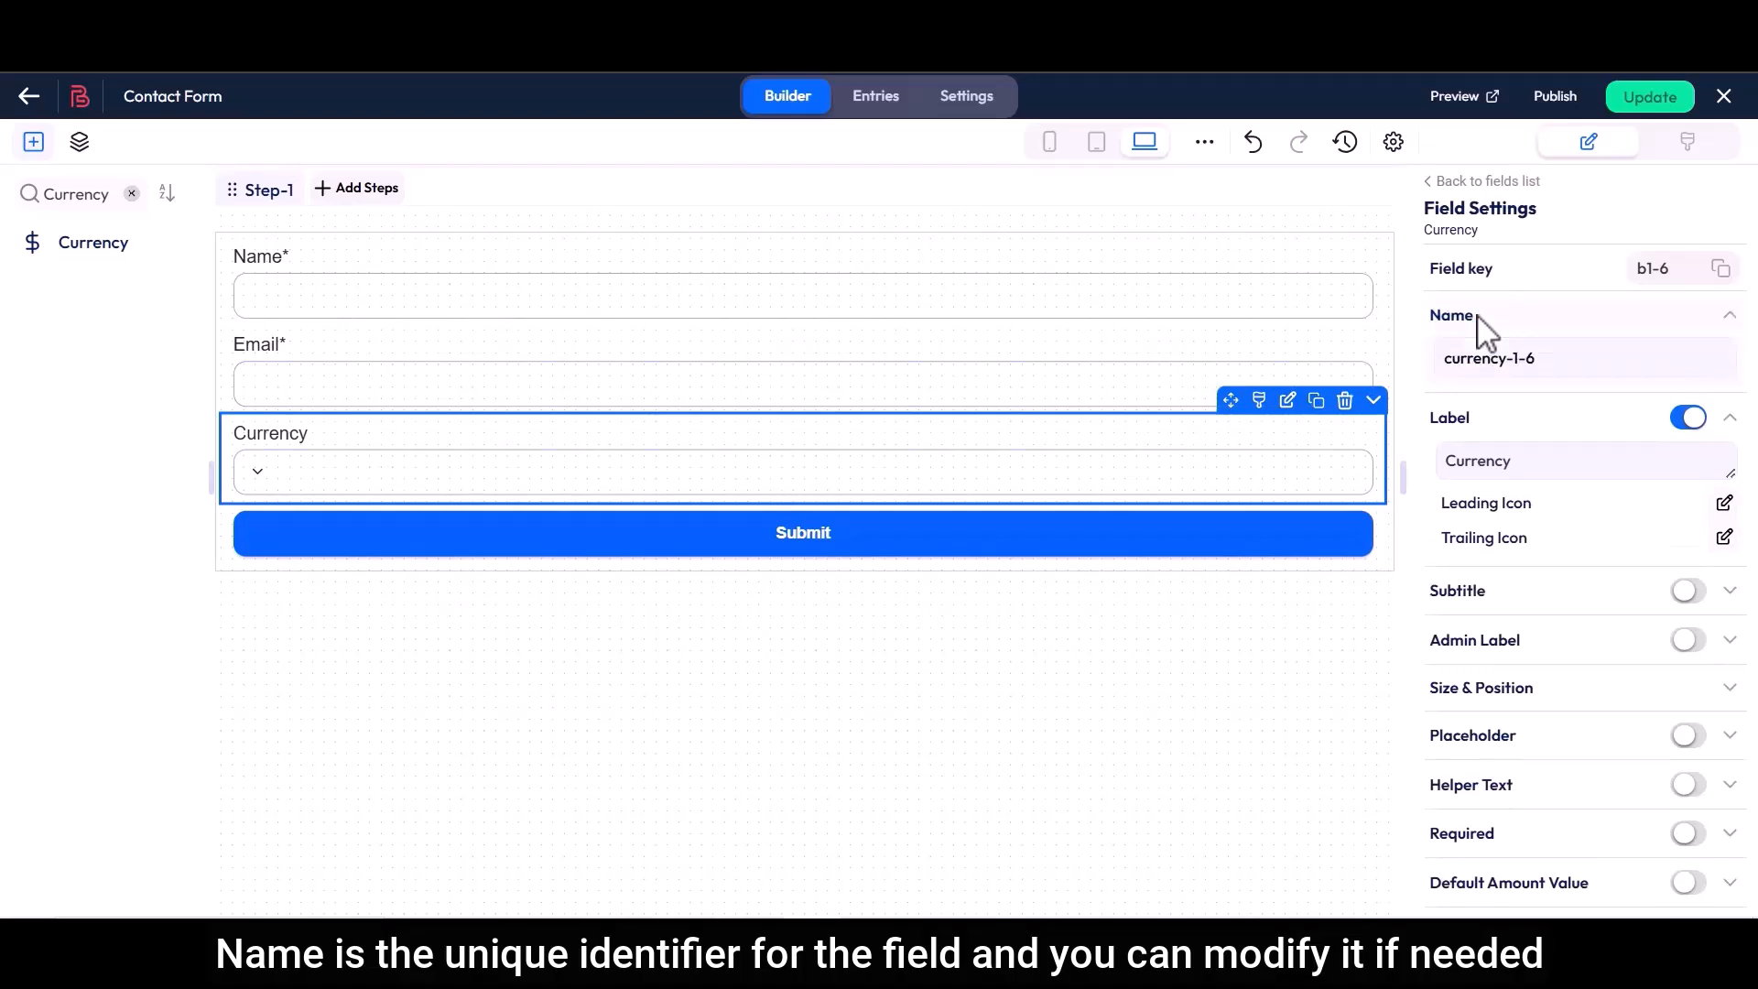
{"action": "left_click_drag", "start_coordinate": [1456, 360], "coordinate": [1553, 376]}
{"action": "left_click", "coordinate": [1554, 376]}
{"action": "double_click", "coordinate": [1464, 419]}
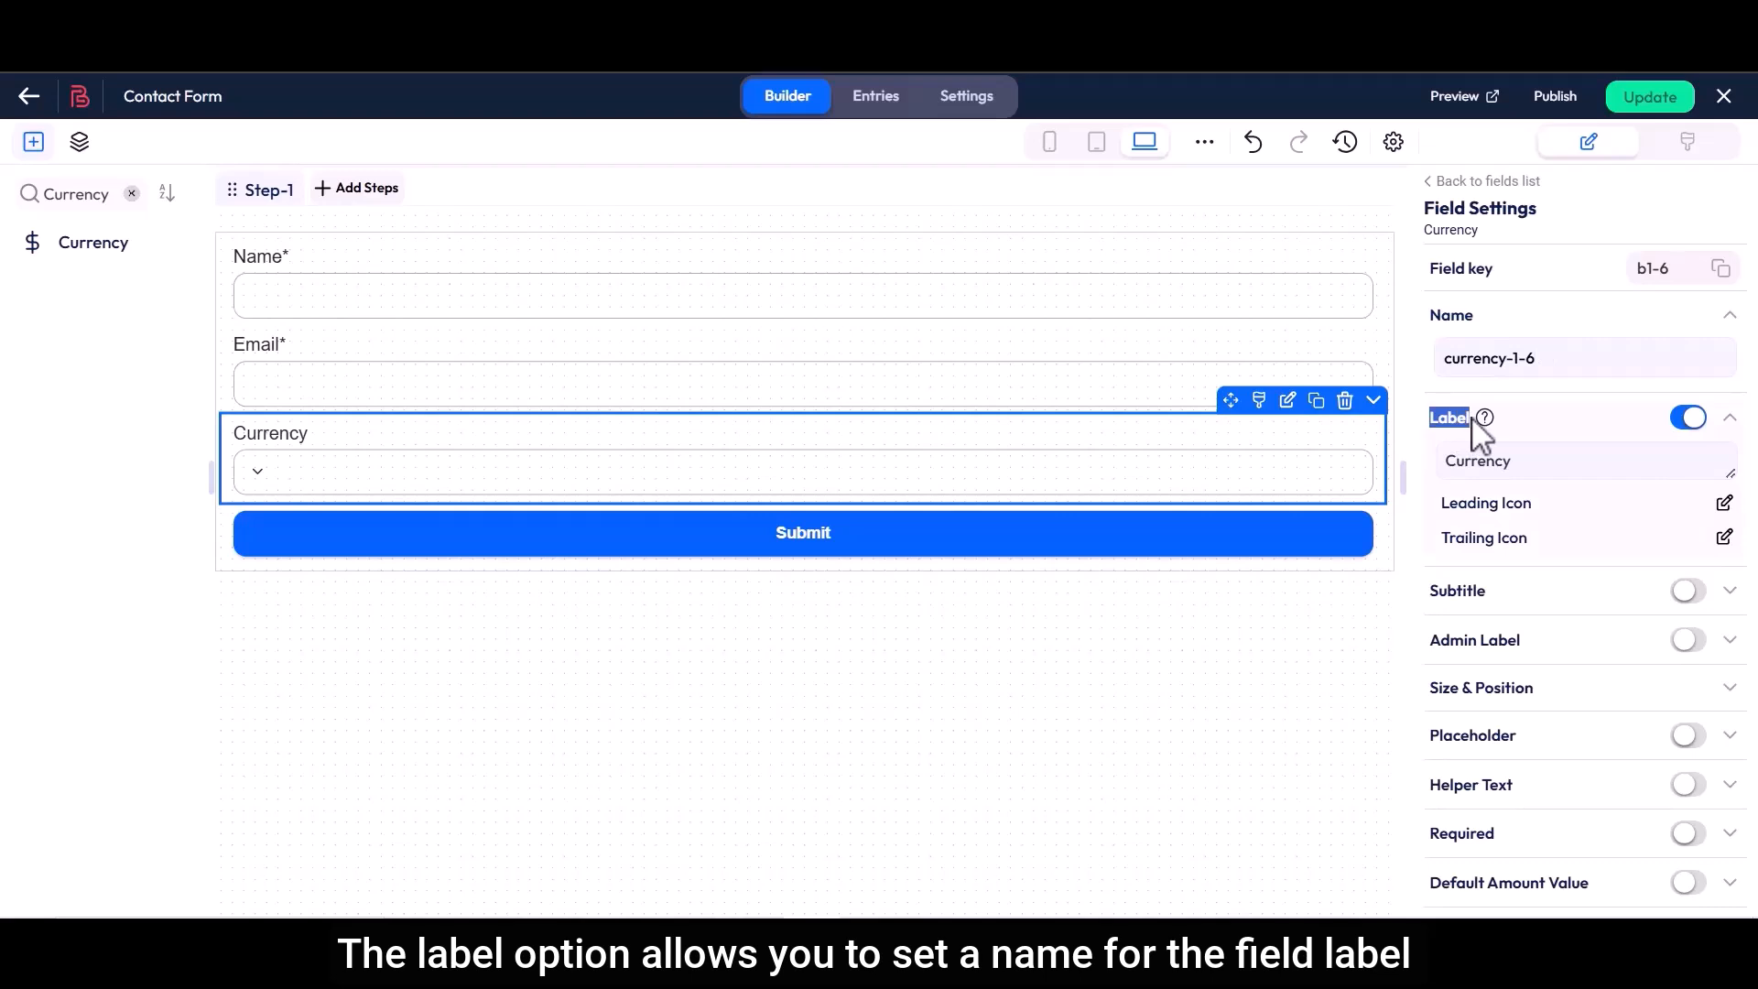
{"action": "left_click_drag", "start_coordinate": [1453, 464], "coordinate": [1523, 482]}
{"action": "left_click", "coordinate": [1523, 479]}
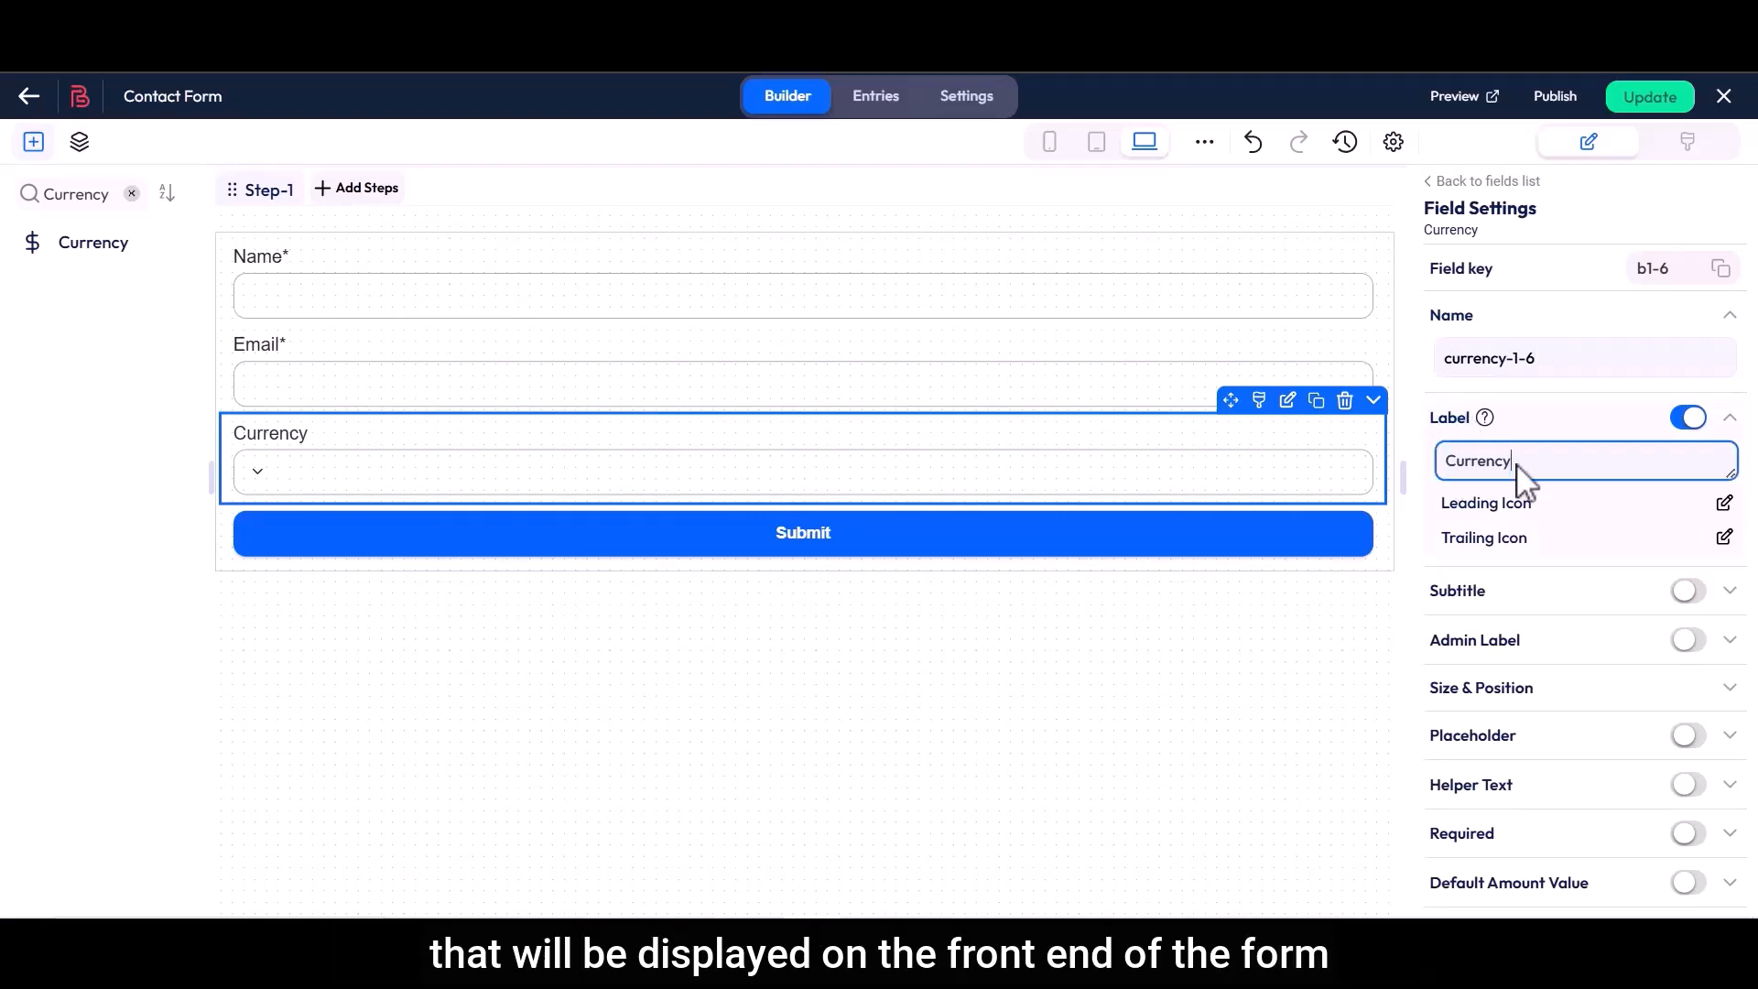
- Try out a subtitle on the Currency field, look at its text, and switch the subtitle off again
{"action": "double_click", "coordinate": [1463, 592]}
{"action": "left_click", "coordinate": [1687, 591]}
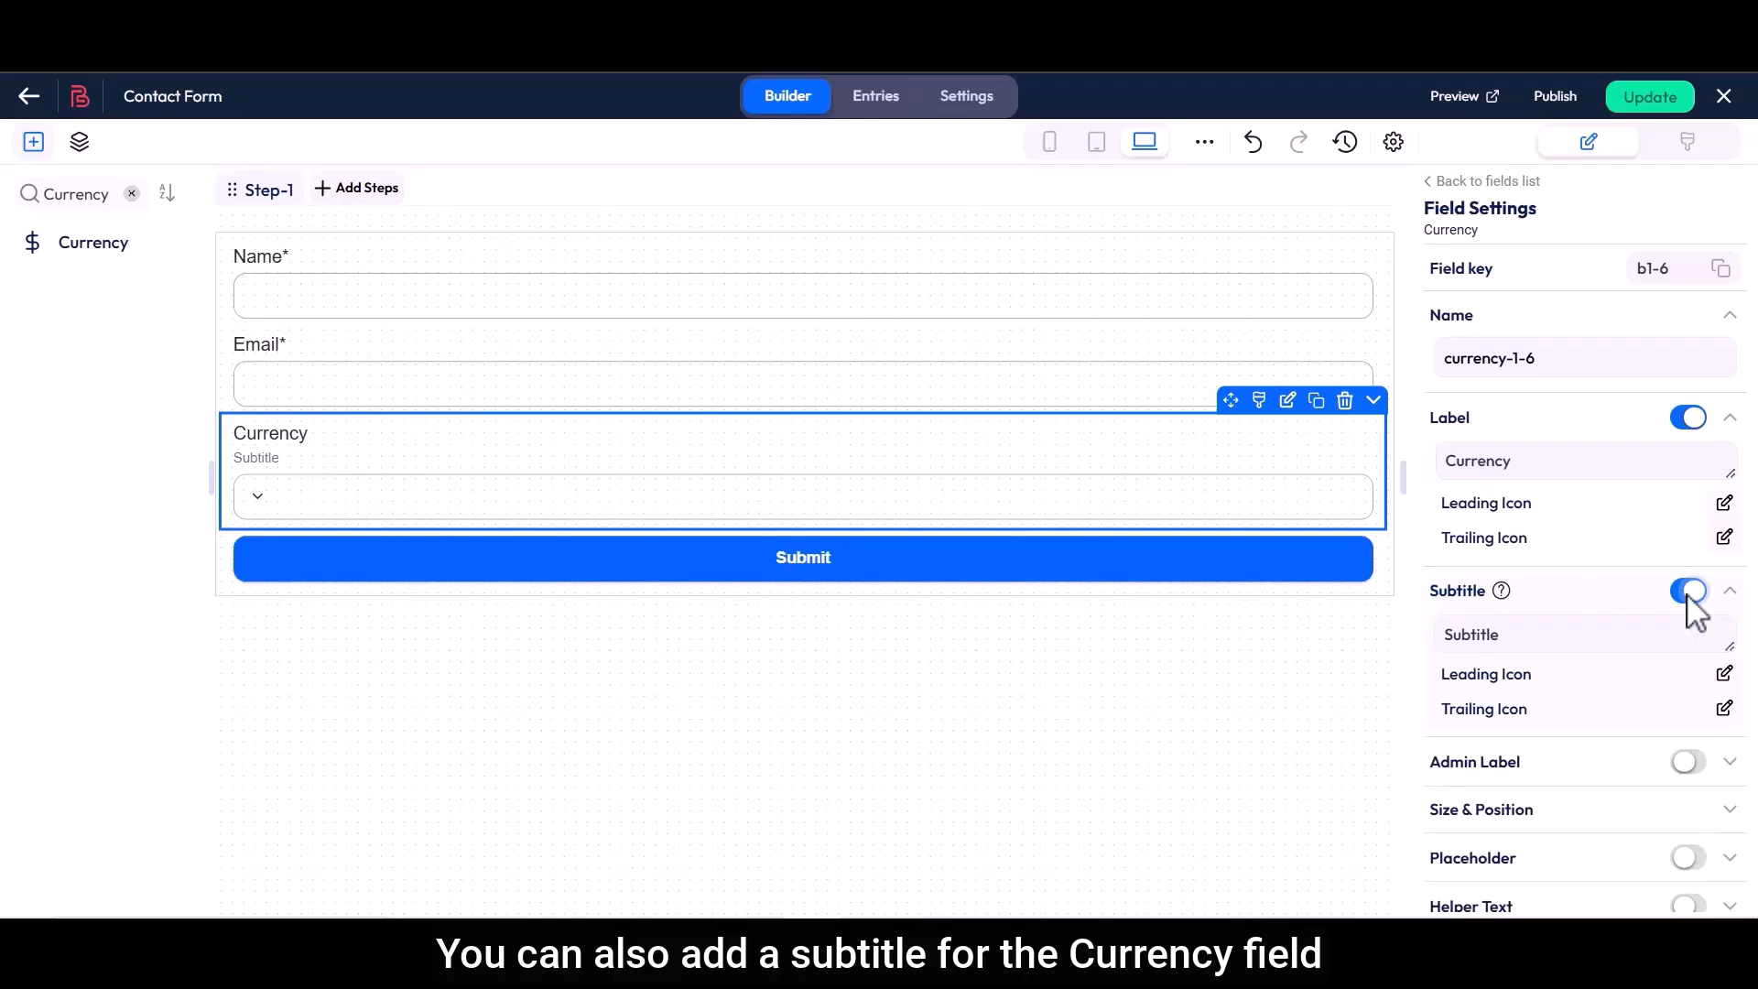
{"action": "double_click", "coordinate": [1462, 642]}
{"action": "left_click", "coordinate": [1513, 638]}
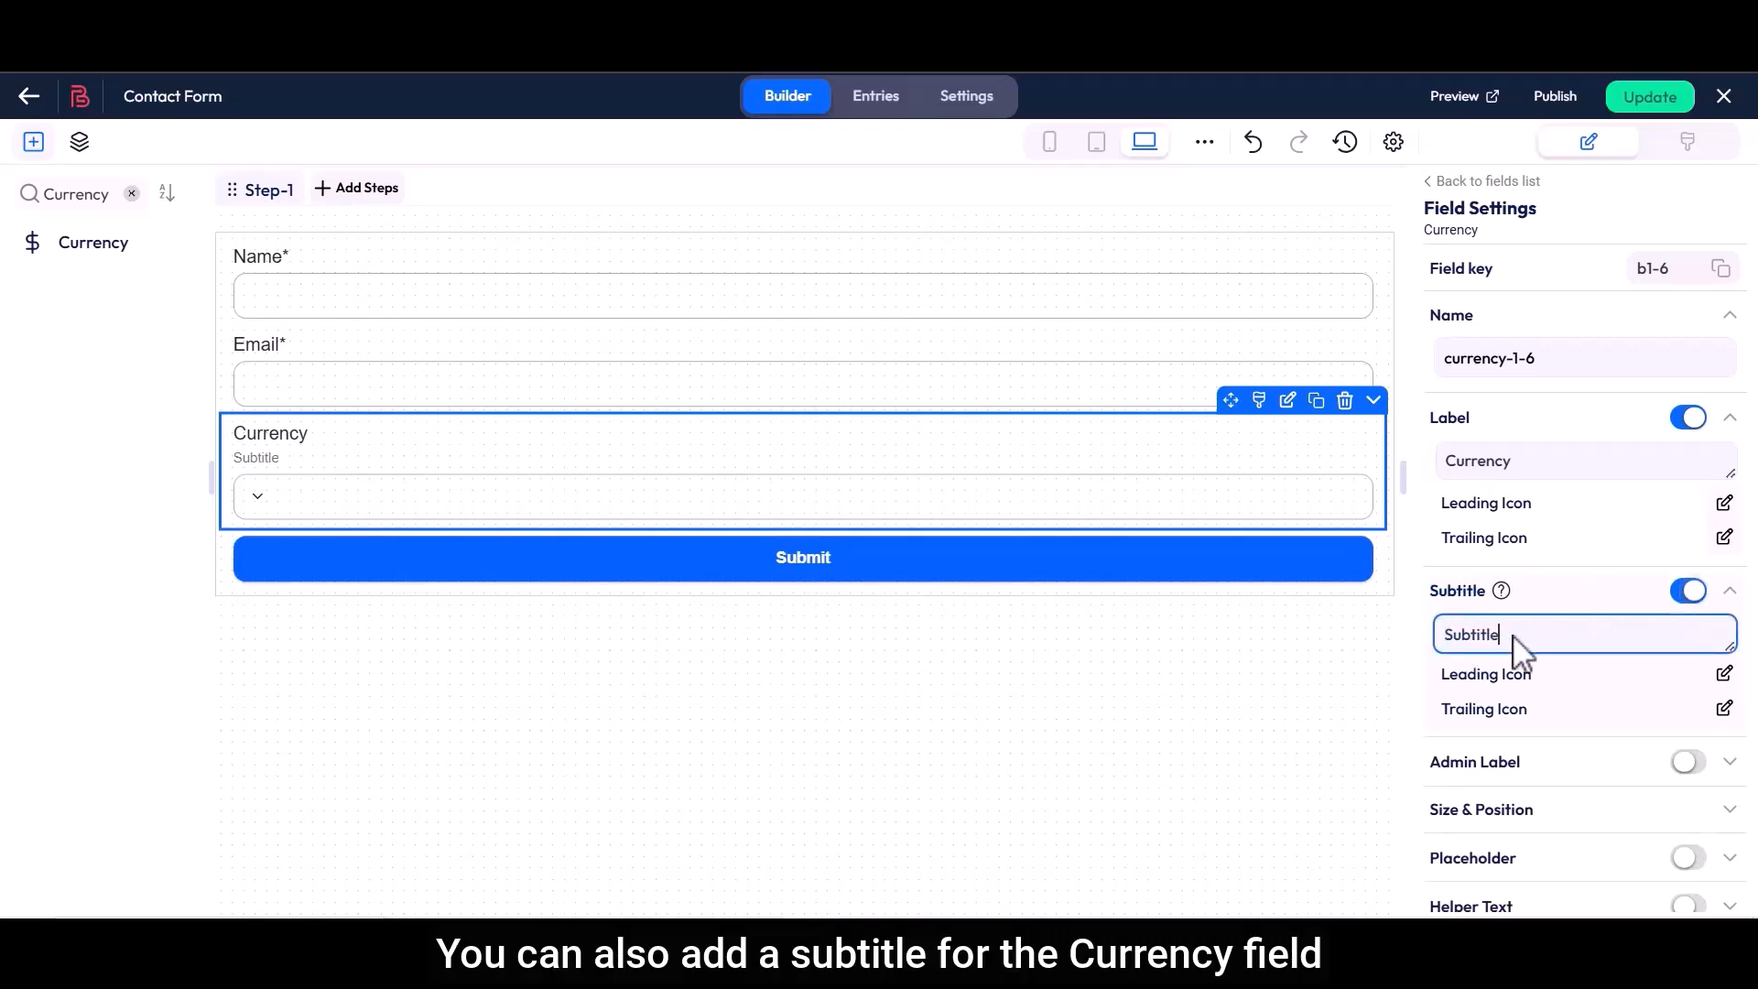
{"action": "left_click", "coordinate": [1687, 594]}
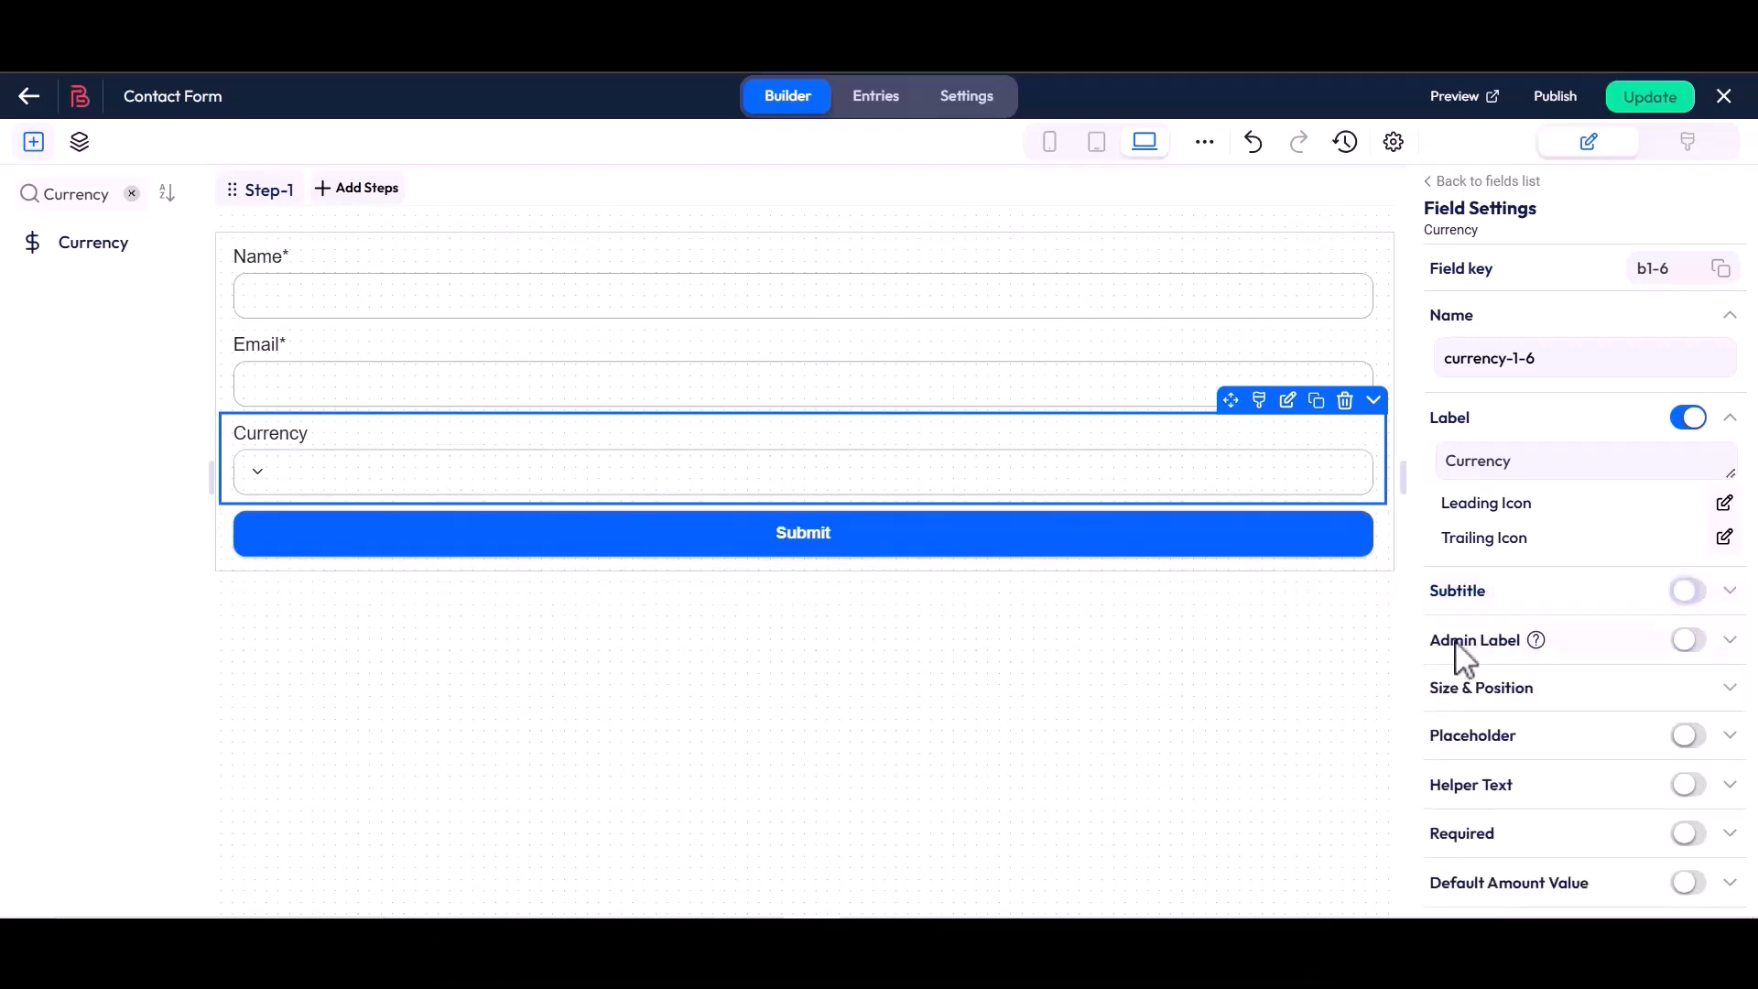
- Enable the Admin Label for the Currency field and keep "Currency" as its text
{"action": "left_click_drag", "start_coordinate": [1434, 648], "coordinate": [1525, 659]}
{"action": "left_click", "coordinate": [1525, 660]}
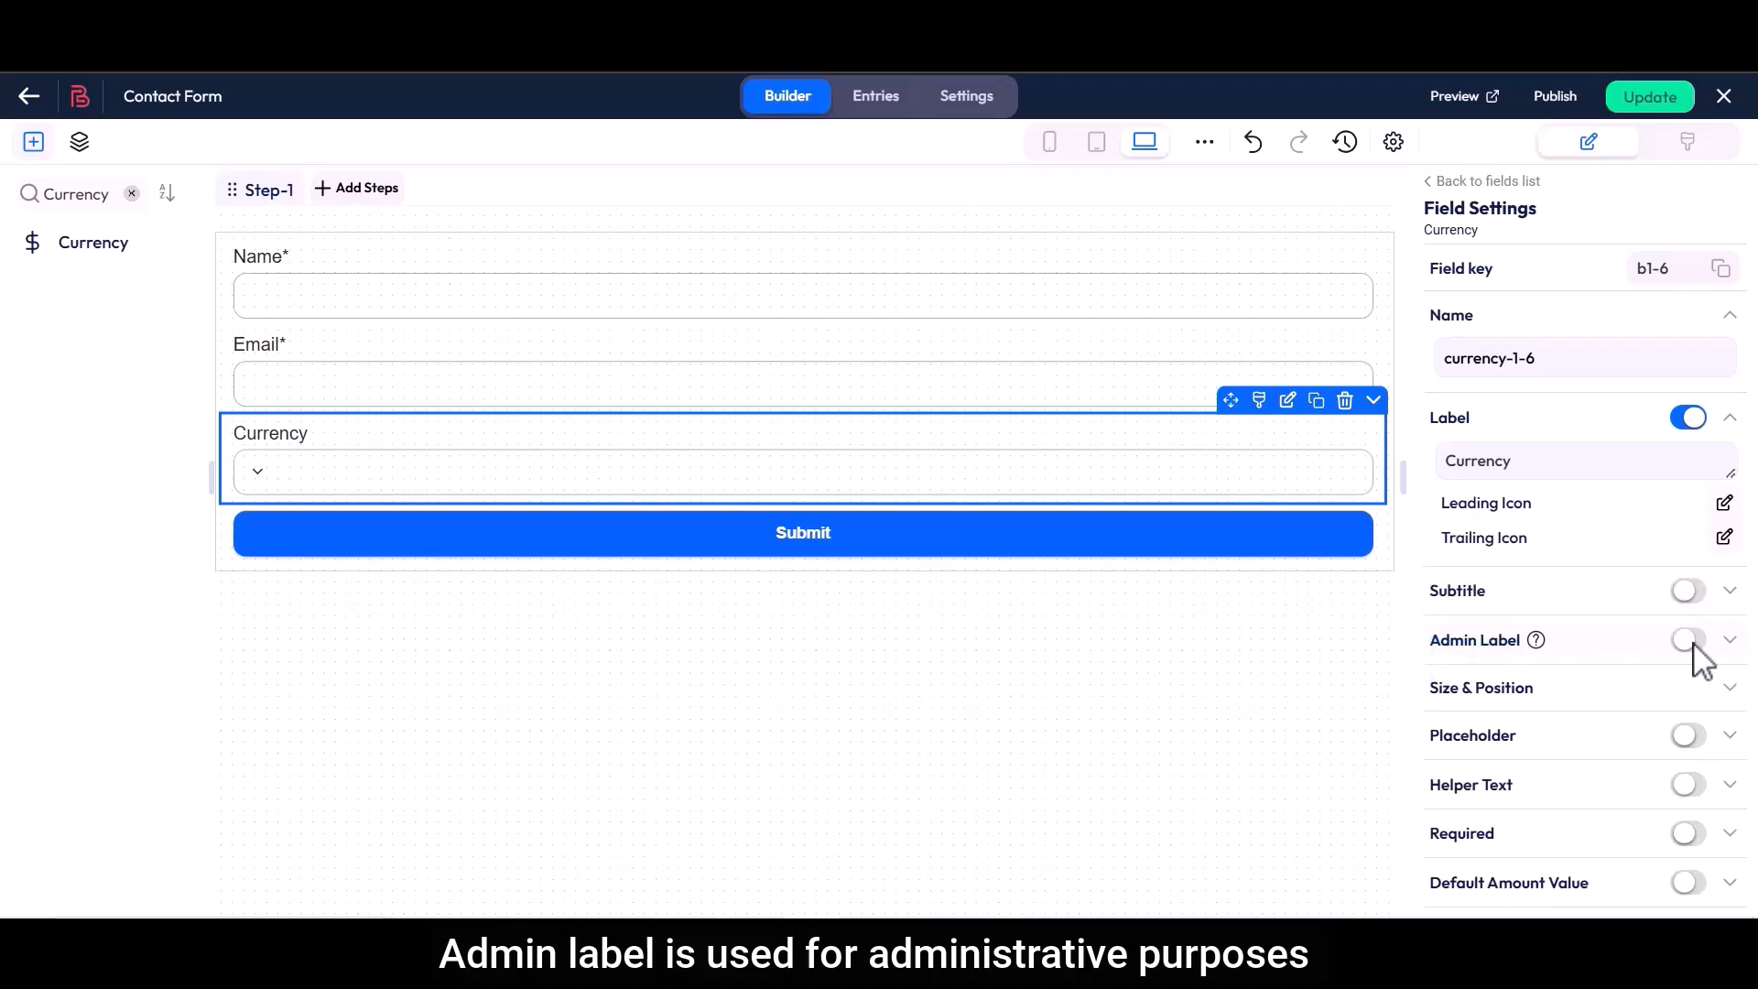
{"action": "left_click", "coordinate": [1691, 643]}
{"action": "left_click_drag", "start_coordinate": [1448, 683], "coordinate": [1512, 684]}
{"action": "left_click", "coordinate": [1512, 685]}
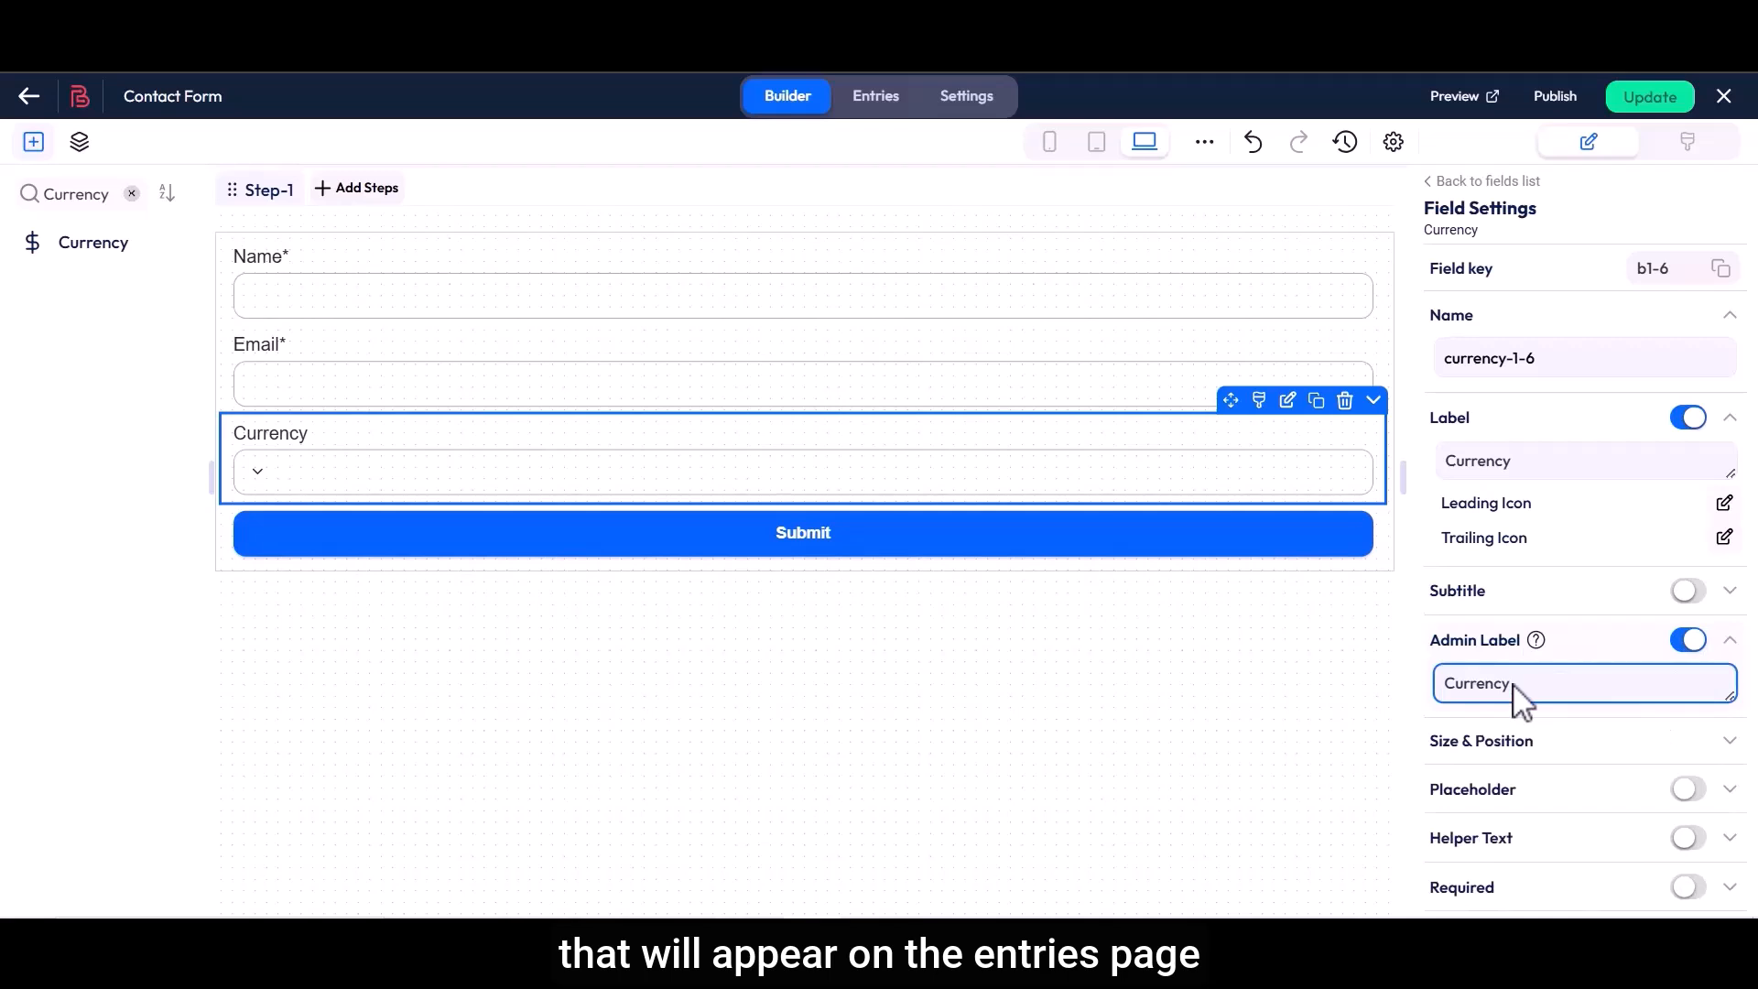
- Try adjusting the Currency field's X position and width in its size settings, and restore X to 0 and width to 60
{"action": "scroll", "coordinate": [1469, 701], "scroll_direction": "down", "scroll_amount": 3}
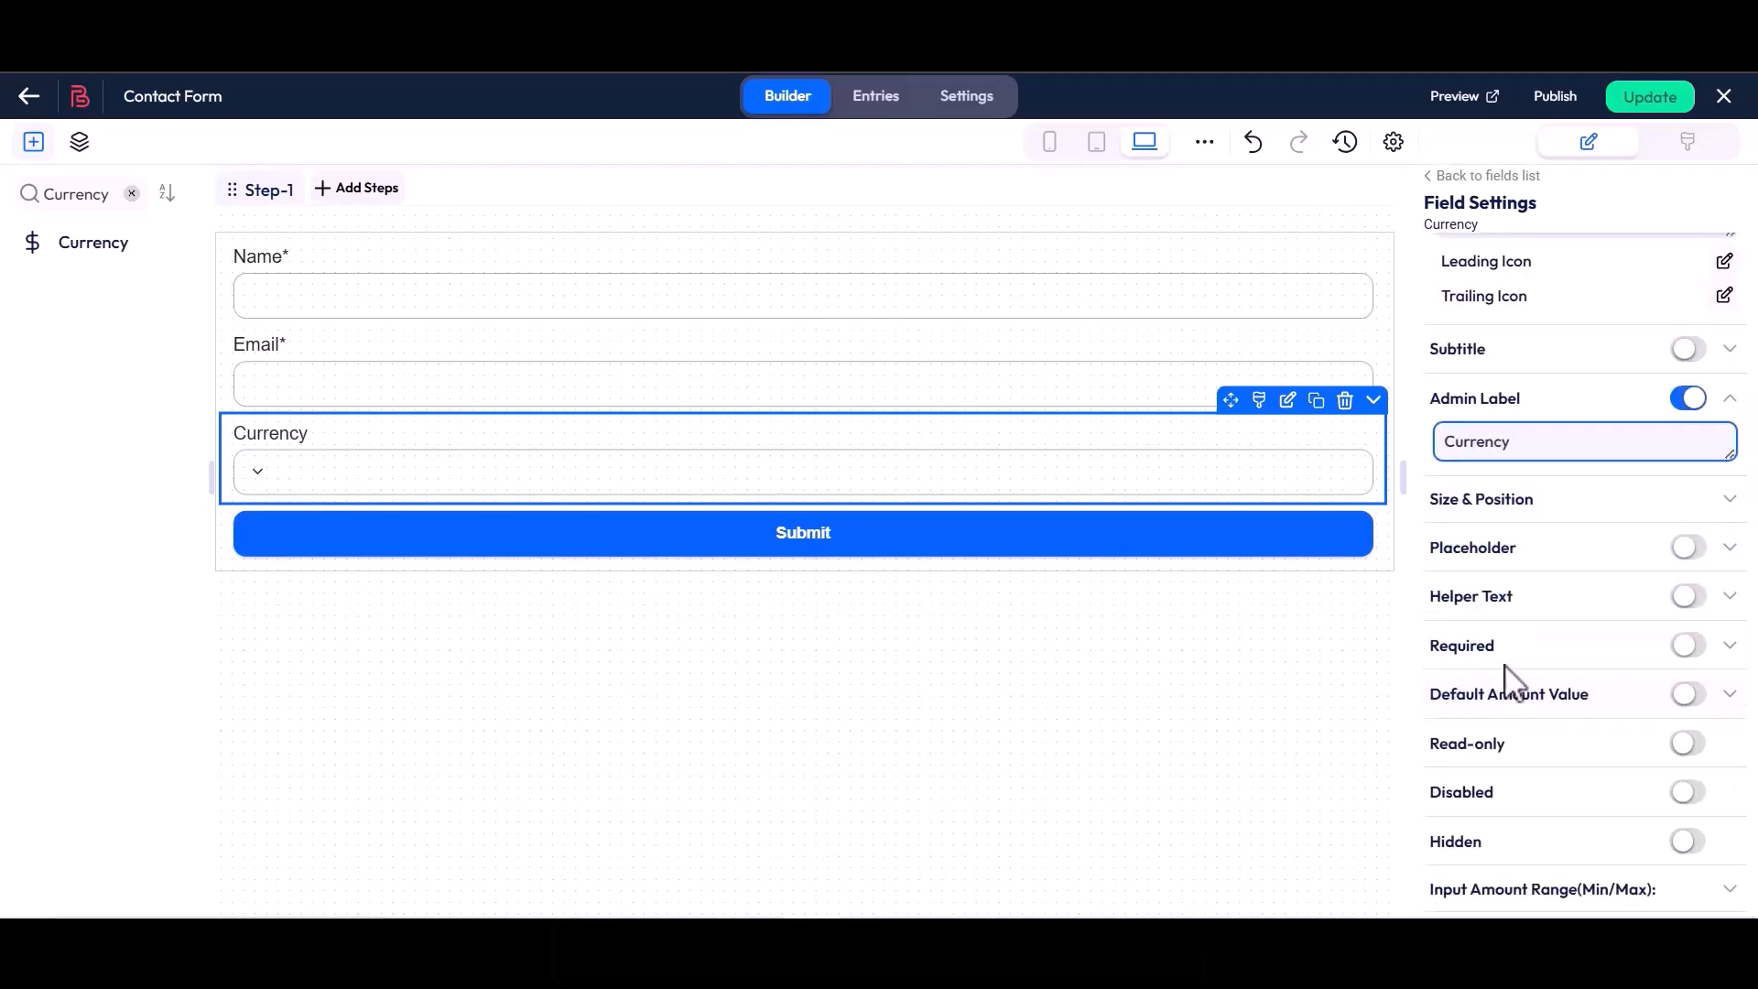
{"action": "left_click_drag", "start_coordinate": [1432, 502], "coordinate": [1543, 519]}
{"action": "left_click", "coordinate": [1538, 506]}
{"action": "left_click", "coordinate": [1683, 541]}
{"action": "left_click", "coordinate": [1534, 529]}
{"action": "left_click", "coordinate": [1535, 539]}
{"action": "left_click", "coordinate": [1682, 530]}
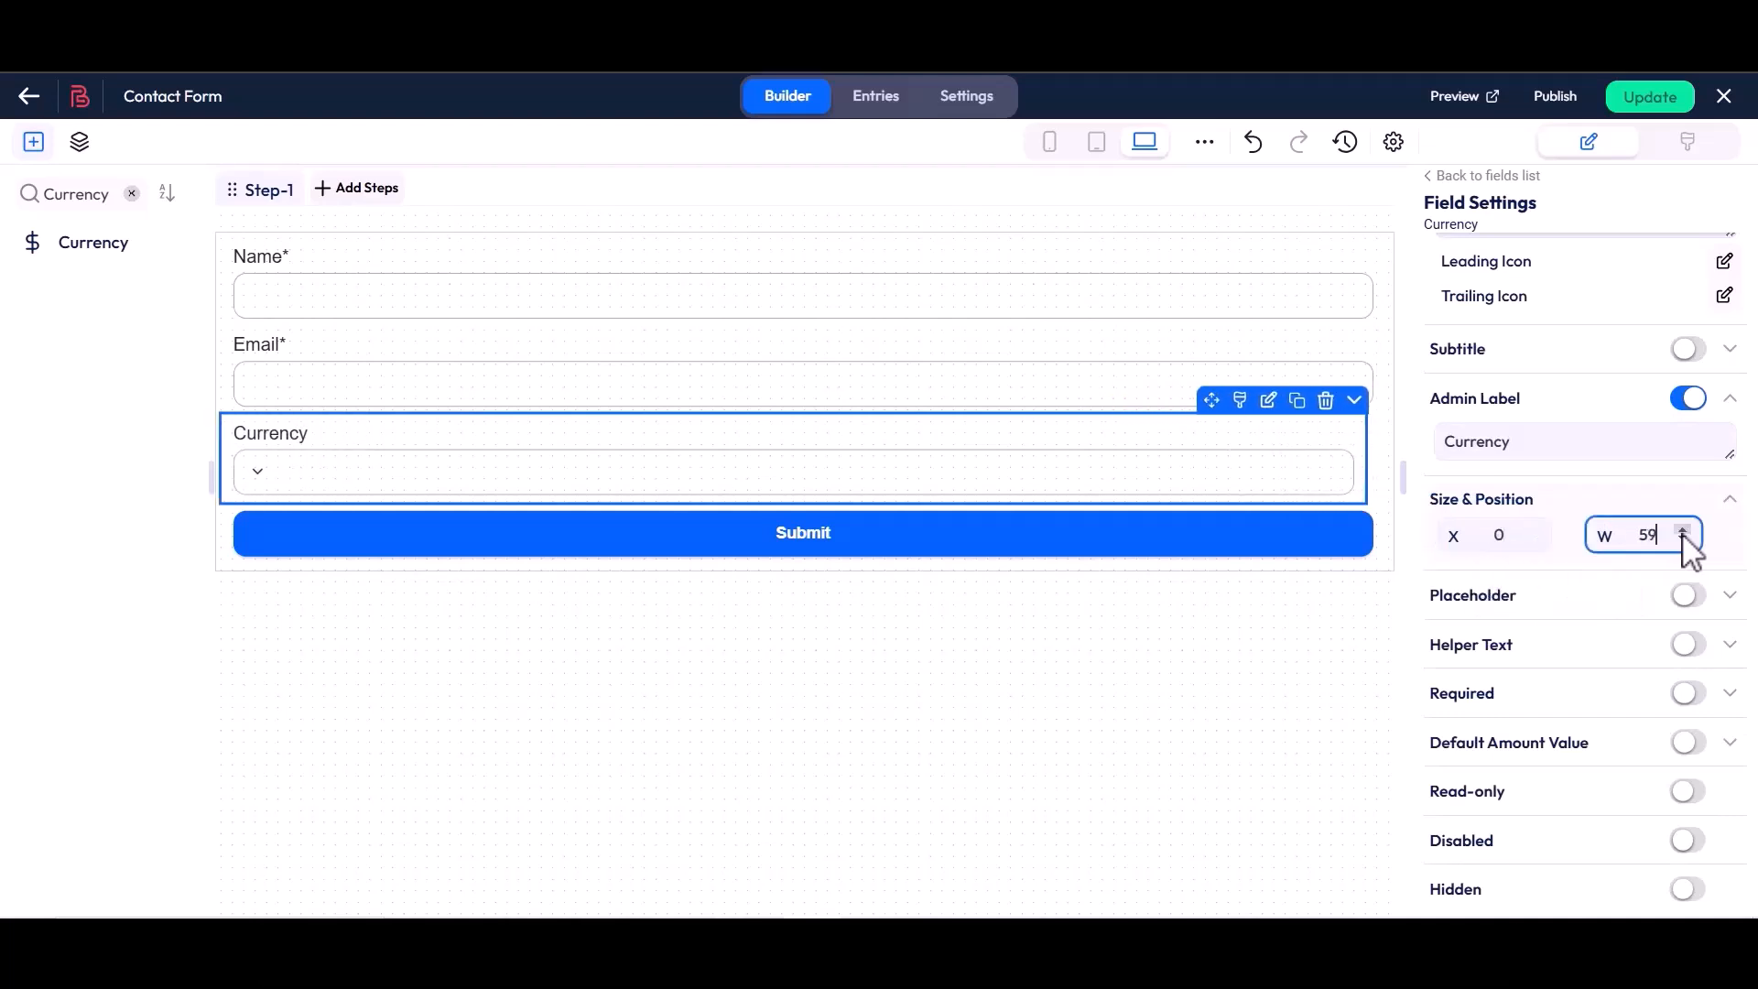
- Enable the Currency field's placeholder and set its text to "Enter Amount Here"
{"action": "left_click_drag", "start_coordinate": [1431, 600], "coordinate": [1522, 608]}
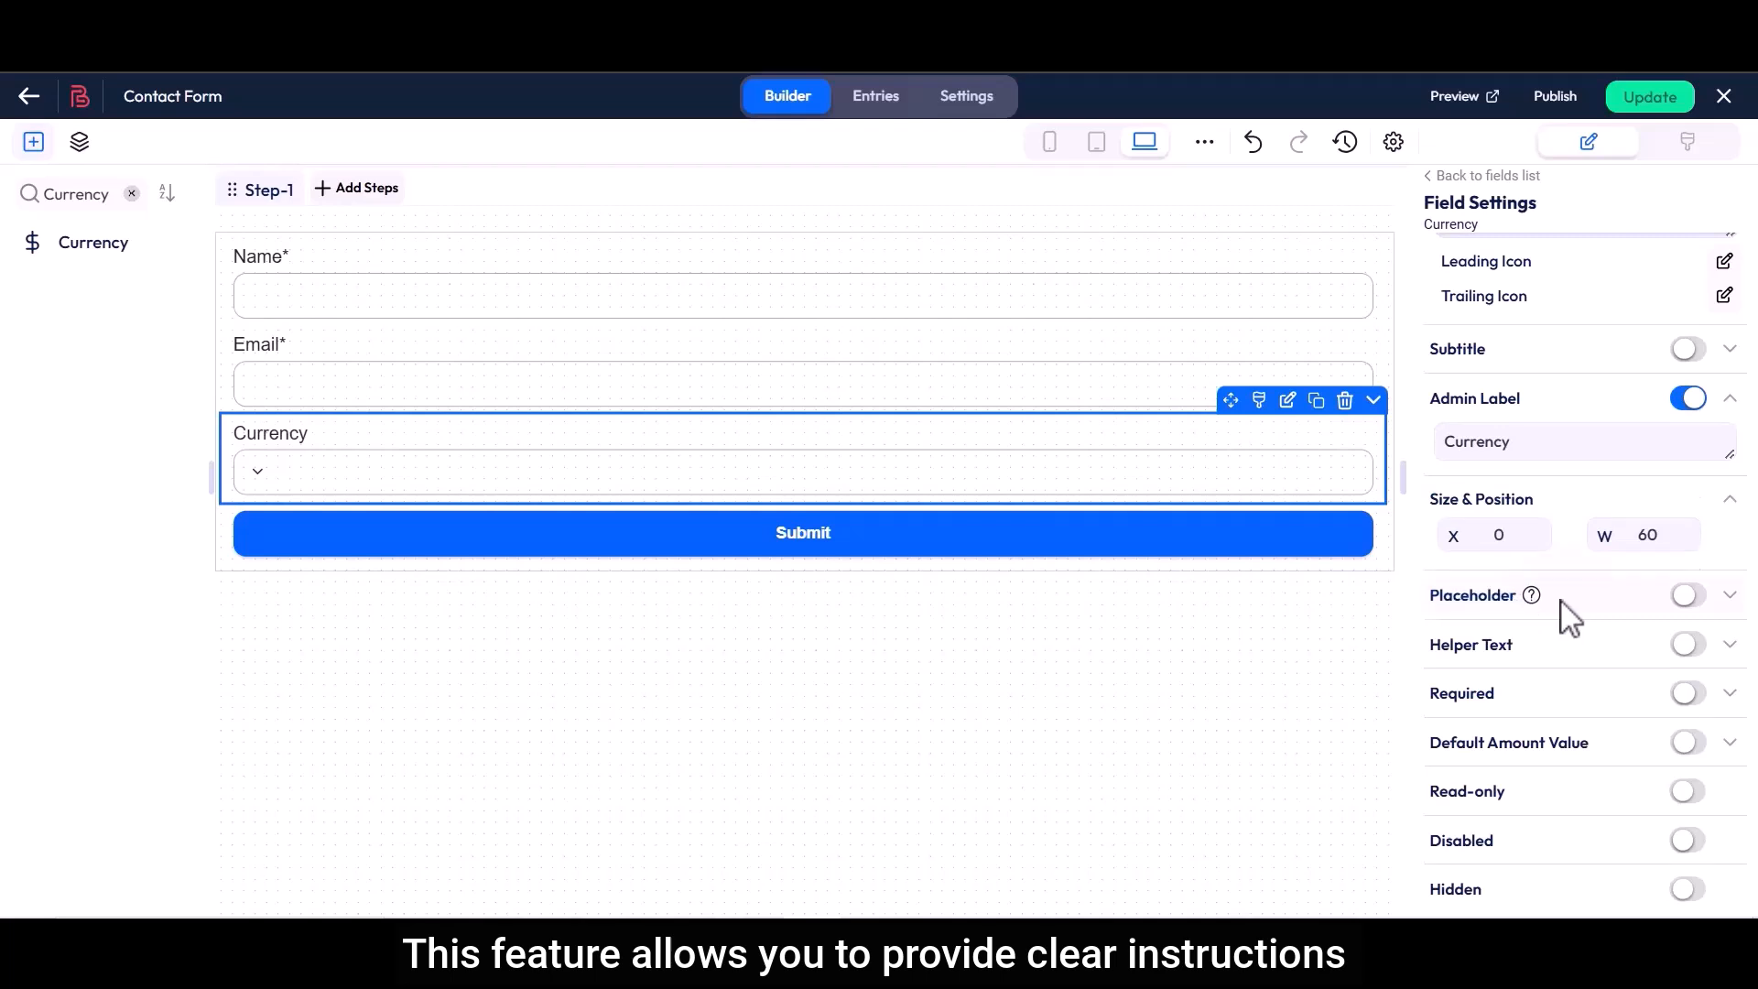
{"action": "left_click", "coordinate": [1689, 596]}
{"action": "left_click_drag", "start_coordinate": [1449, 657], "coordinate": [1589, 659]}
{"action": "key", "text": "BackSpace"}
{"action": "type", "text": "Enter Amount Here"}
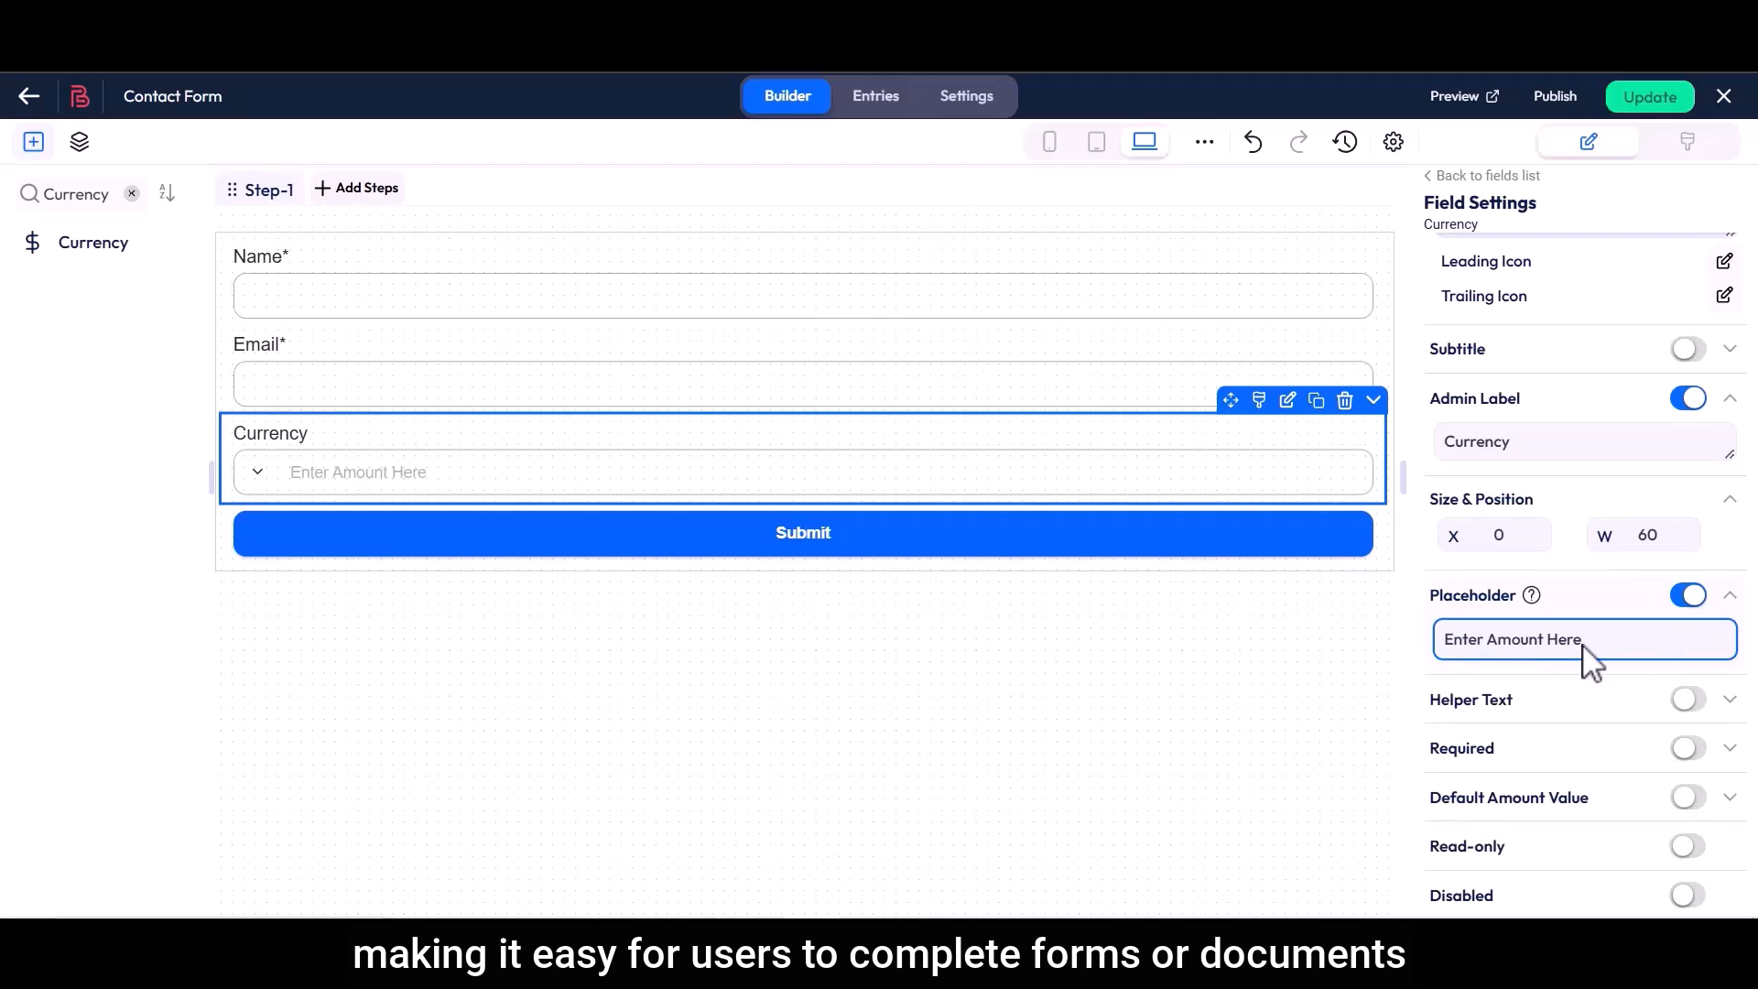
- Try out helper text below the Currency field, look at its text, and switch it off again
{"action": "left_click_drag", "start_coordinate": [1431, 704], "coordinate": [1536, 756]}
{"action": "left_click", "coordinate": [1517, 703]}
{"action": "left_click", "coordinate": [1687, 699]}
{"action": "left_click", "coordinate": [1536, 756]}
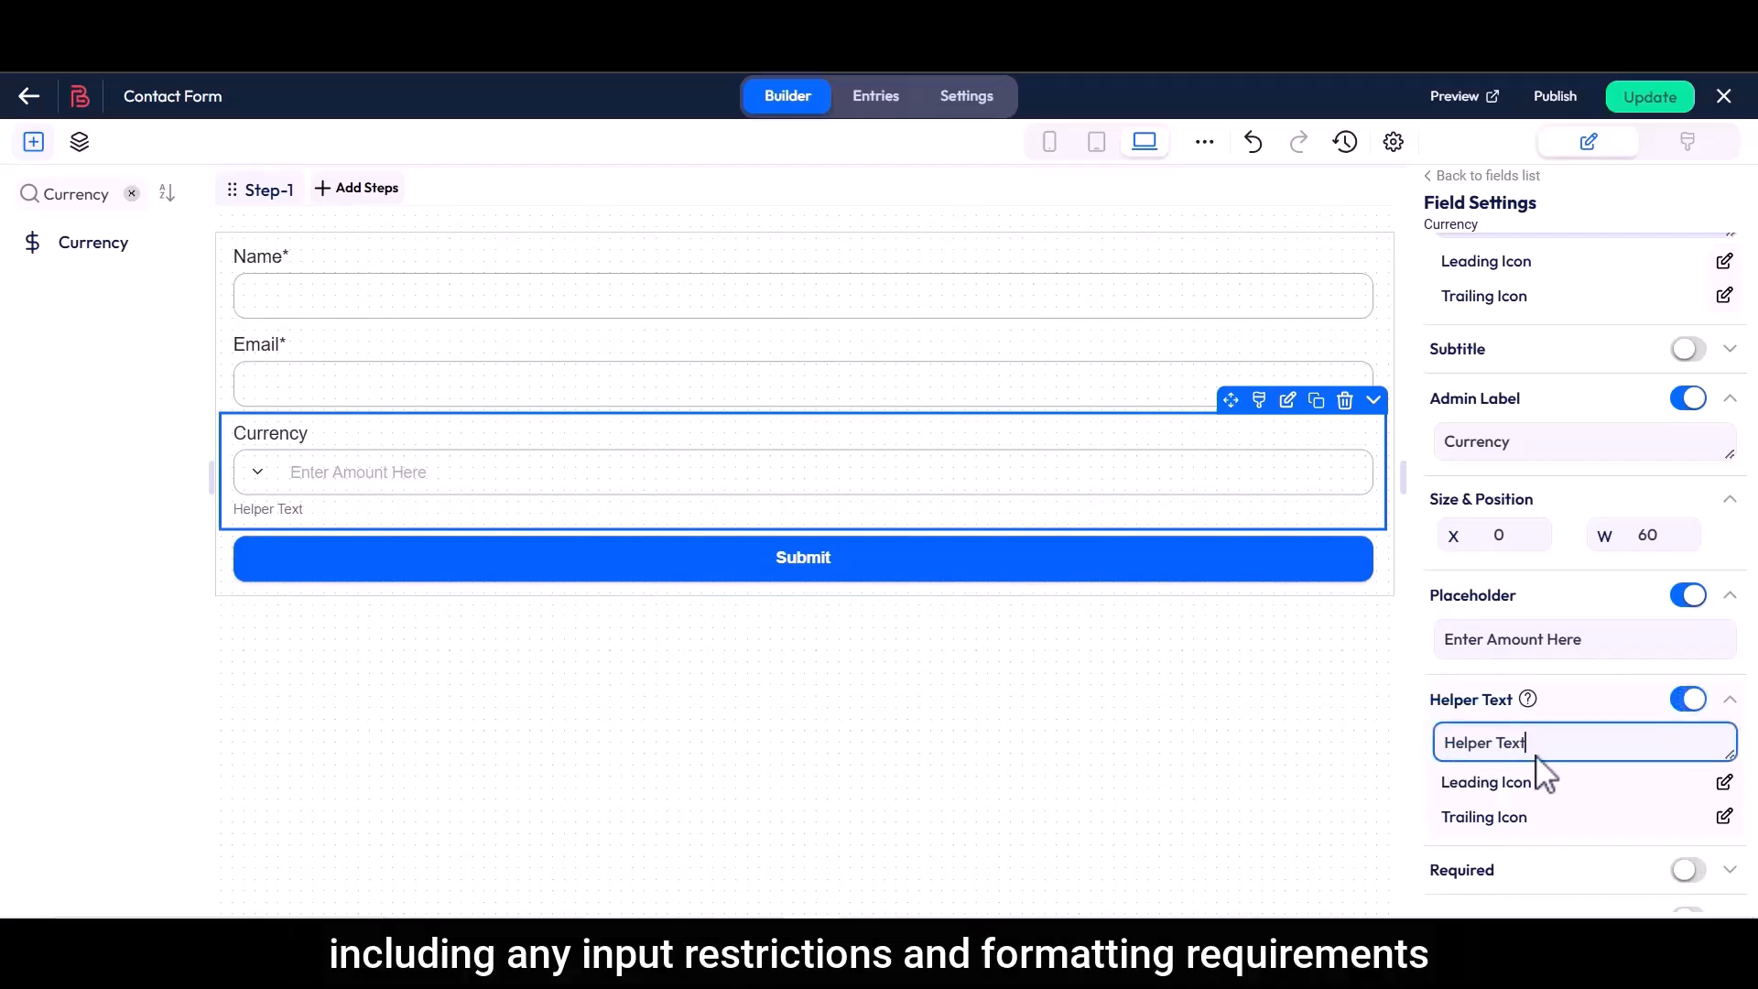
{"action": "left_click", "coordinate": [1687, 700]}
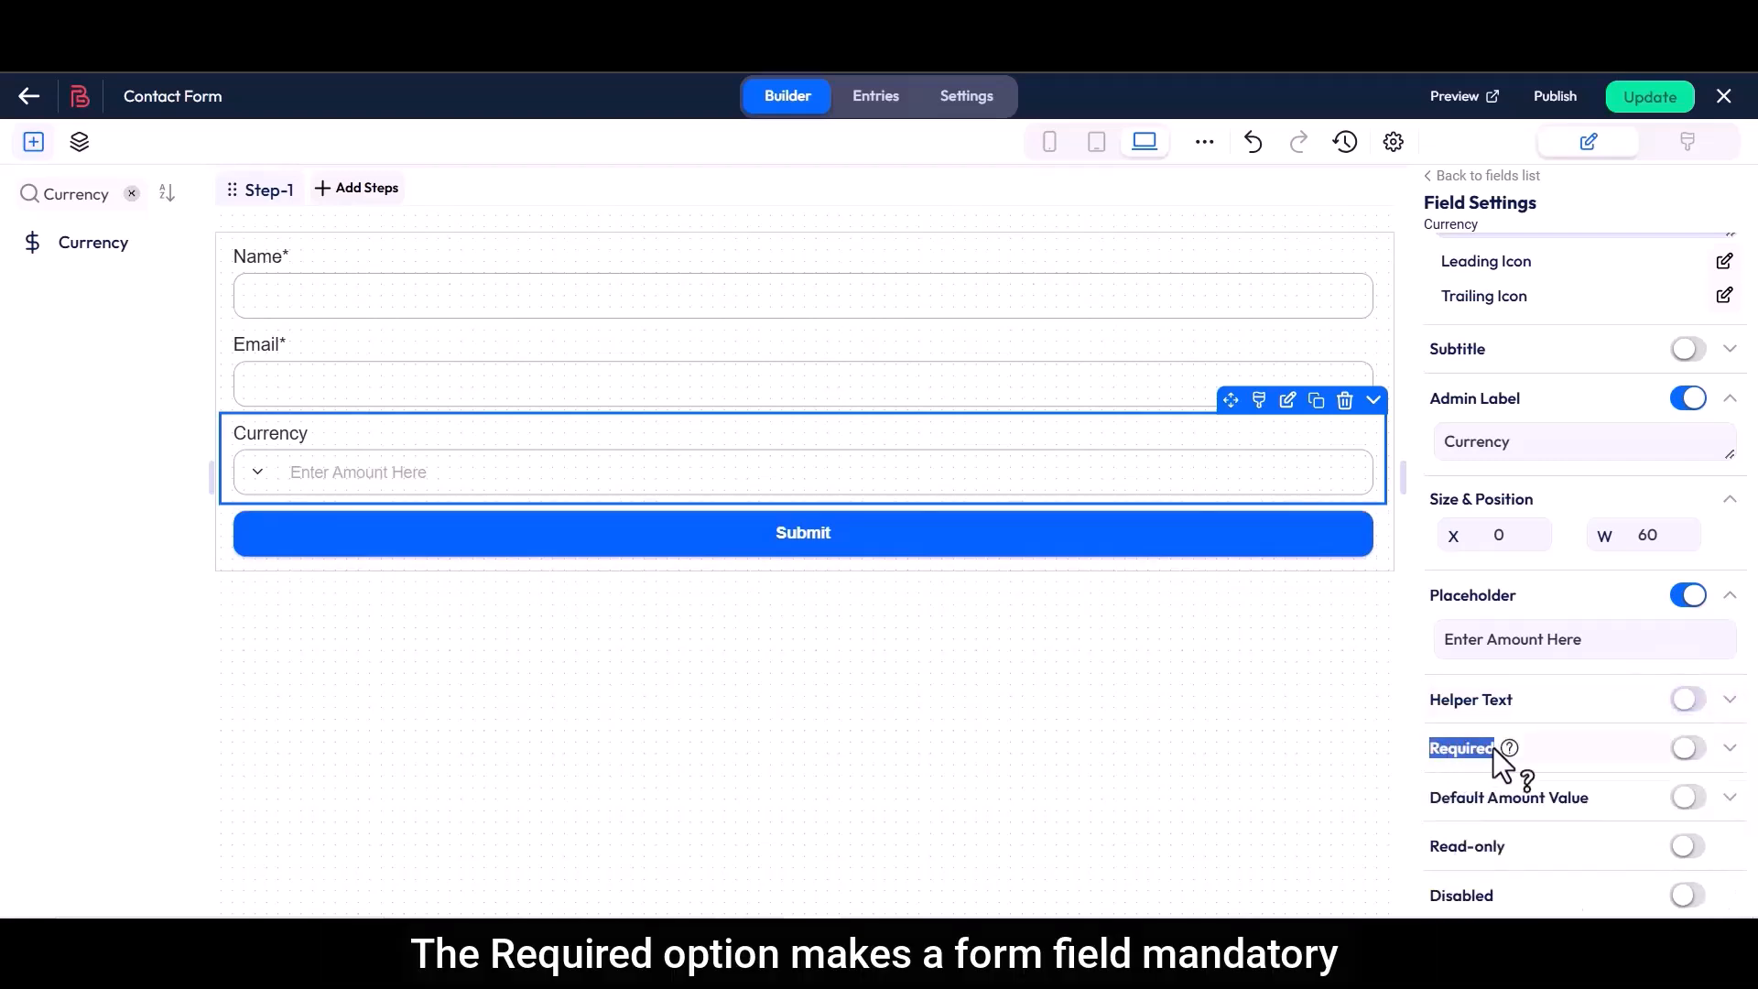
- Make the Currency field required and enable its custom error message, keeping the text "This field is required"
{"action": "left_click", "coordinate": [1688, 747]}
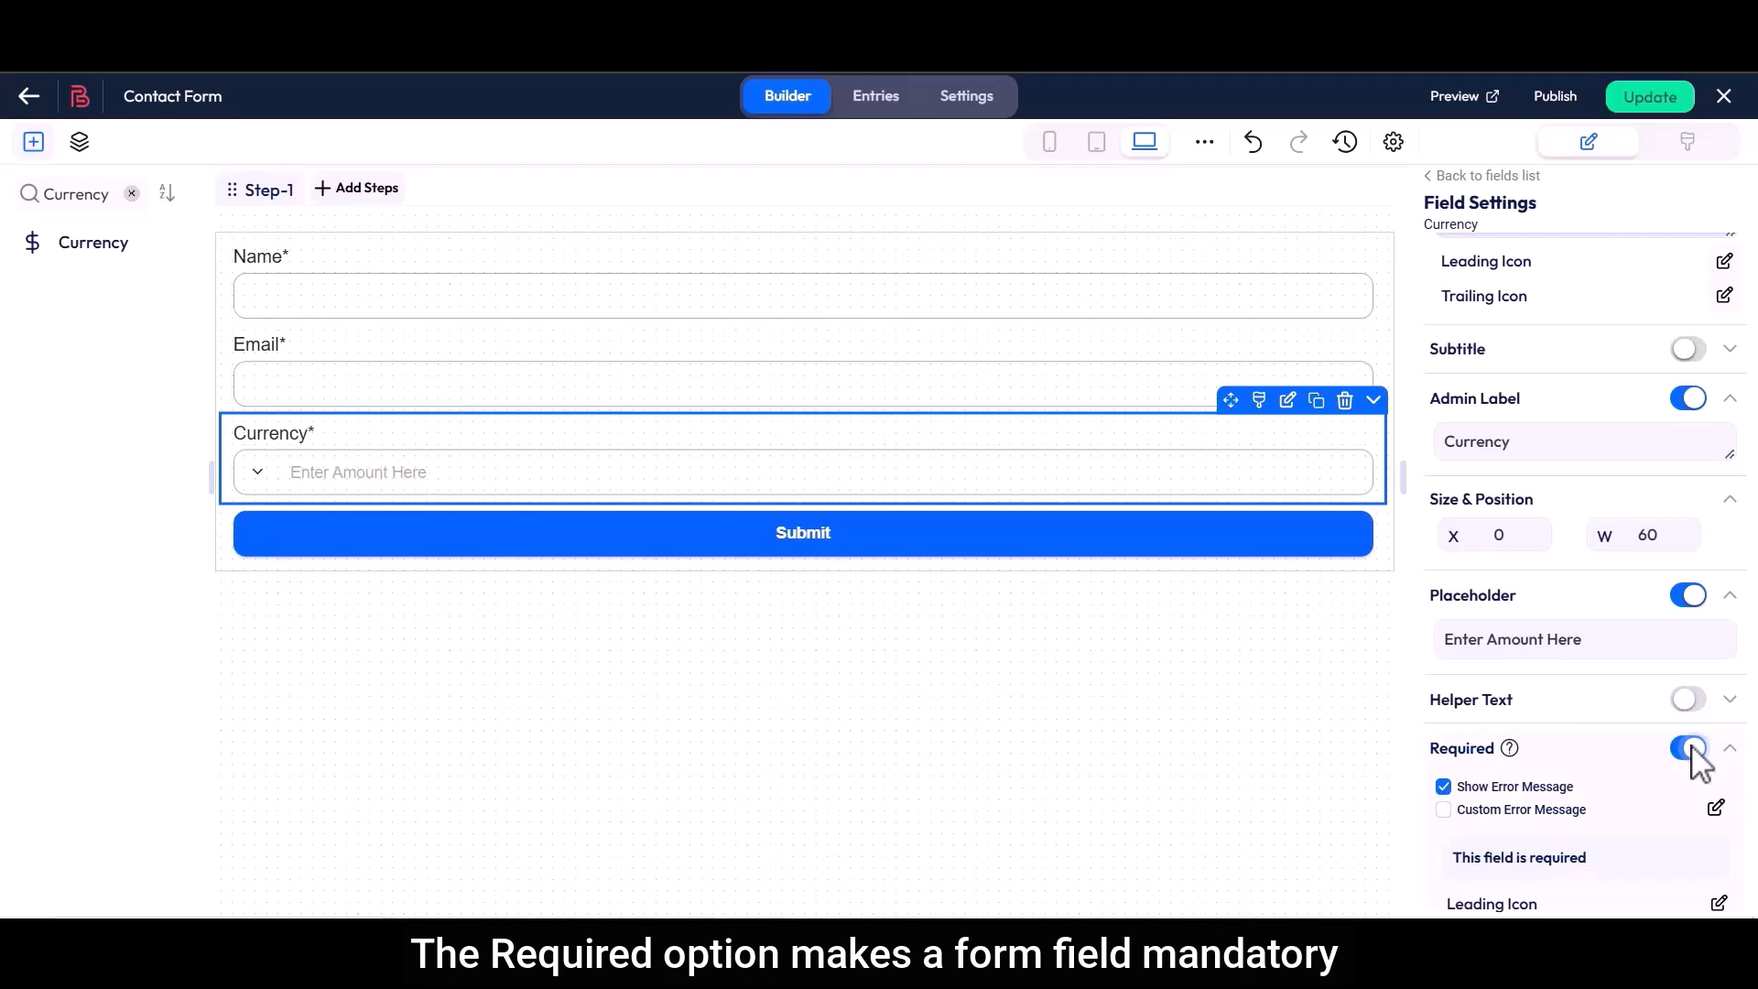
{"action": "left_click", "coordinate": [1444, 809]}
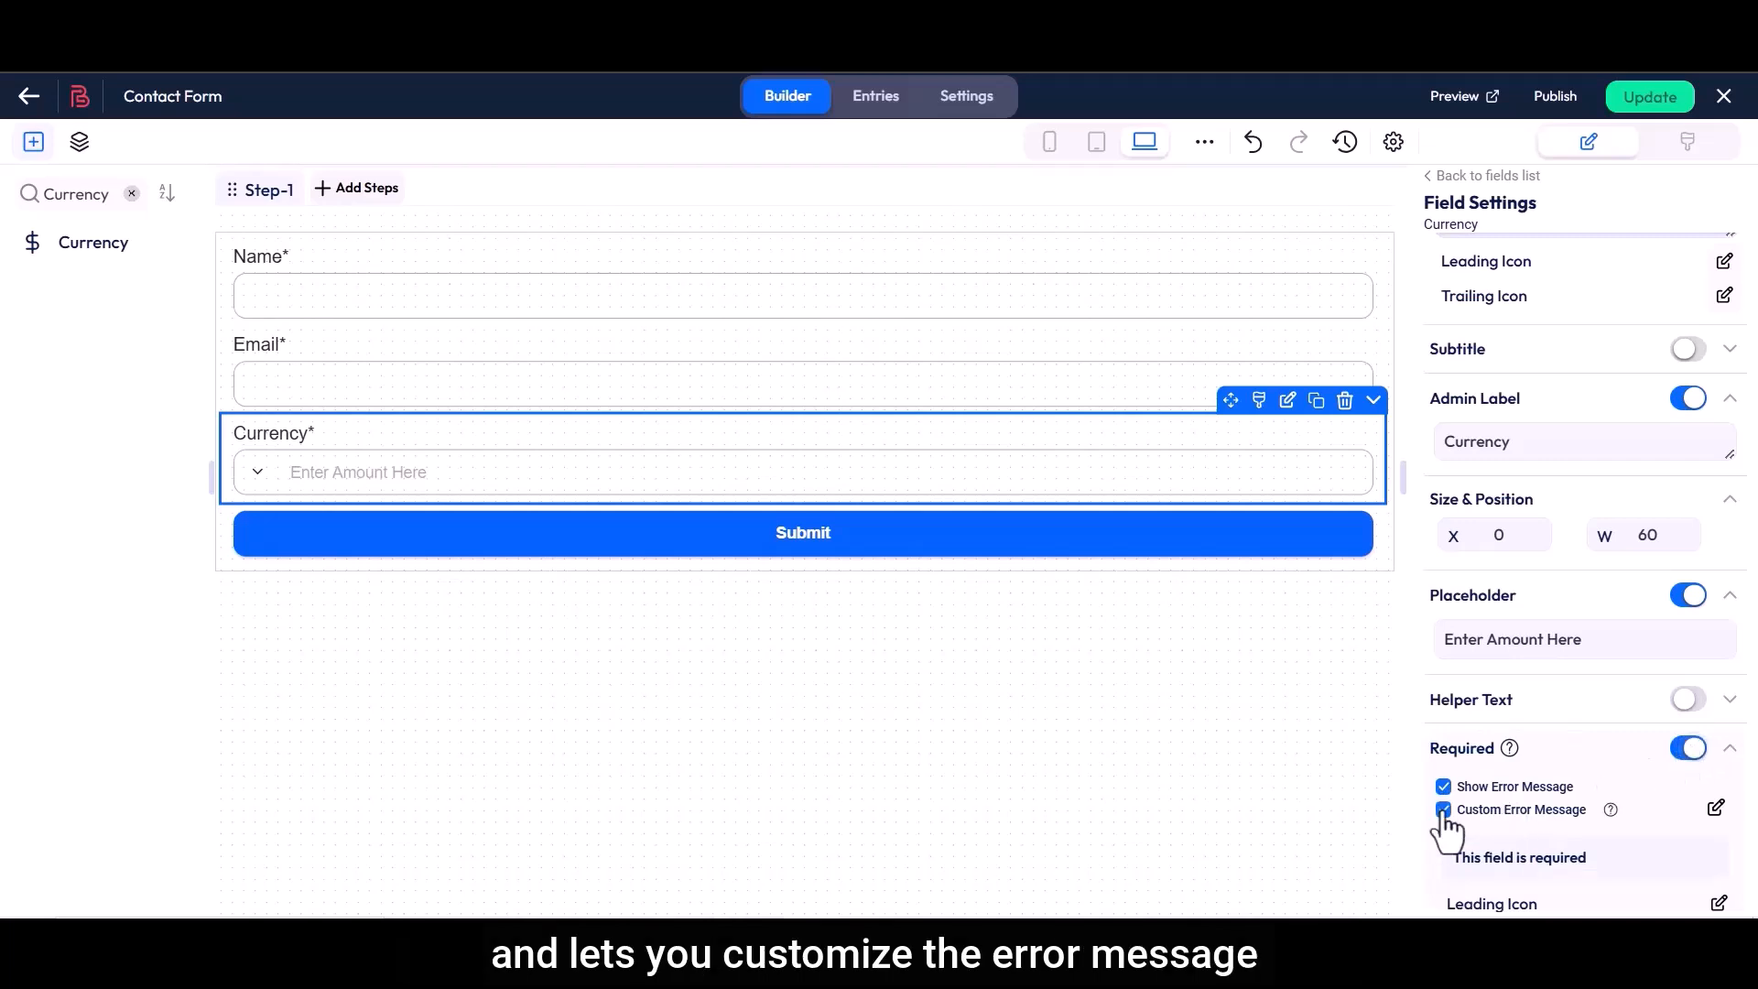
{"action": "left_click", "coordinate": [1713, 807]}
{"action": "left_click_drag", "start_coordinate": [506, 447], "coordinate": [675, 459]}
{"action": "left_click", "coordinate": [674, 459]}
{"action": "left_click", "coordinate": [1226, 675]}
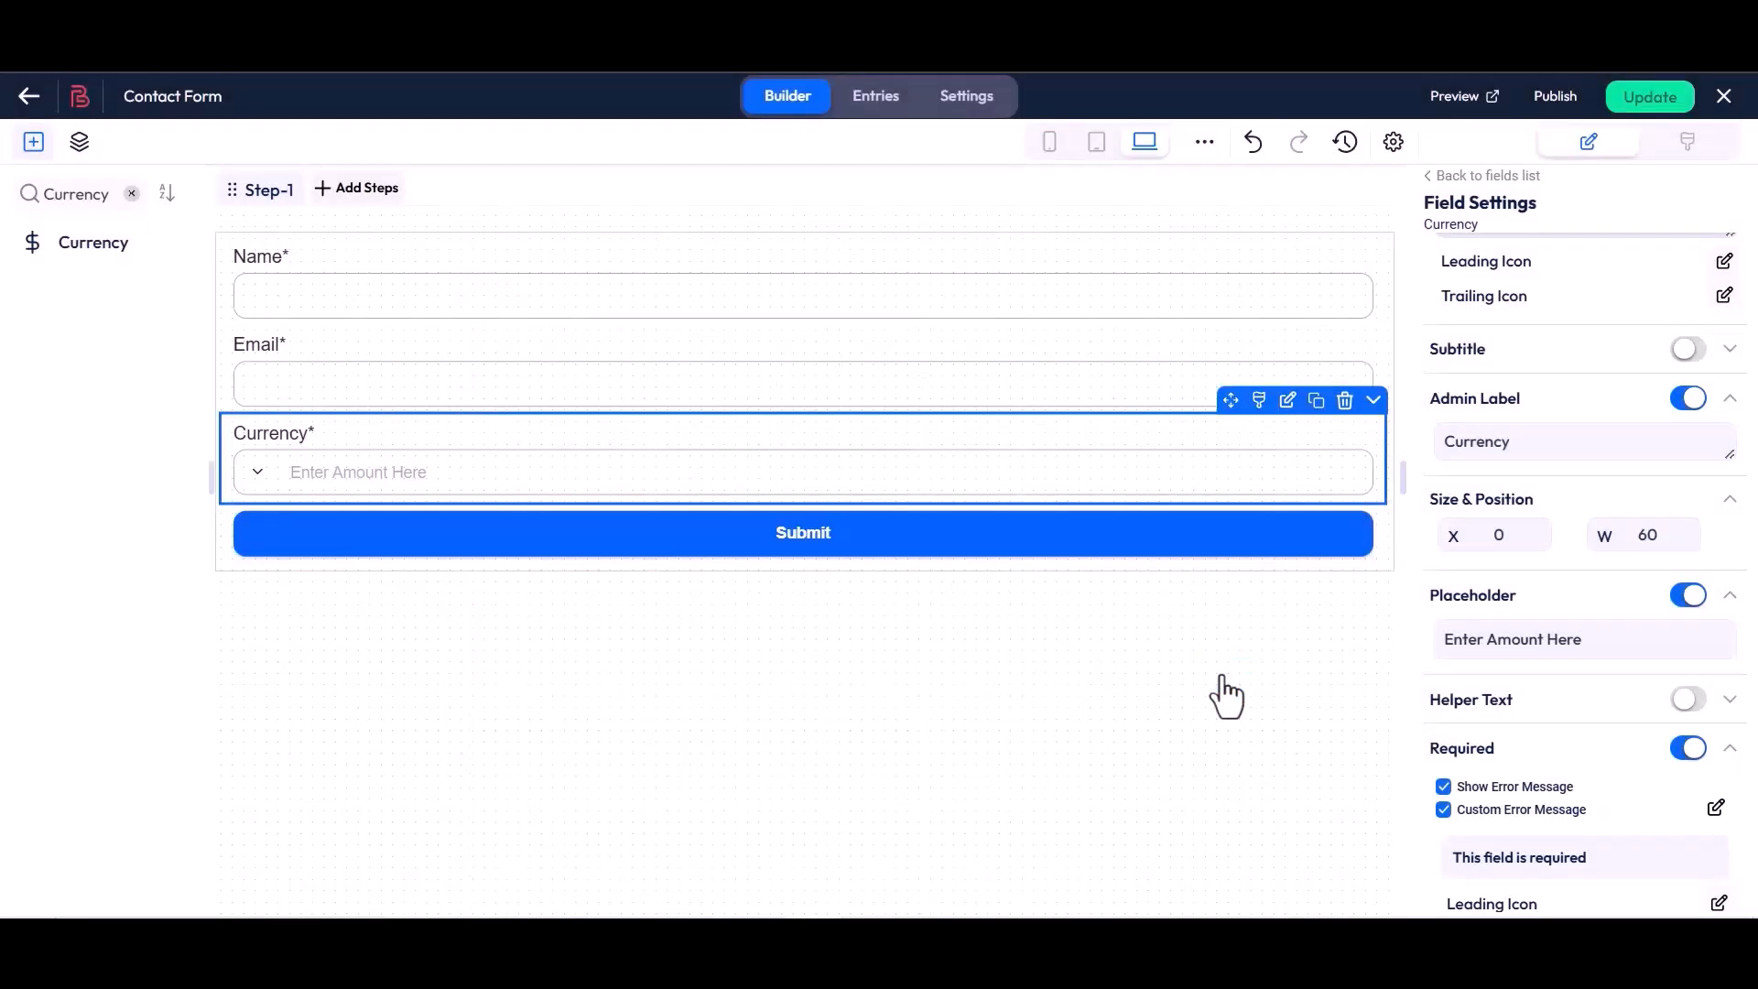
- Hide the required asterisk on the Currency label and show it again
{"action": "scroll", "coordinate": [1420, 706], "scroll_direction": "down", "scroll_amount": 5}
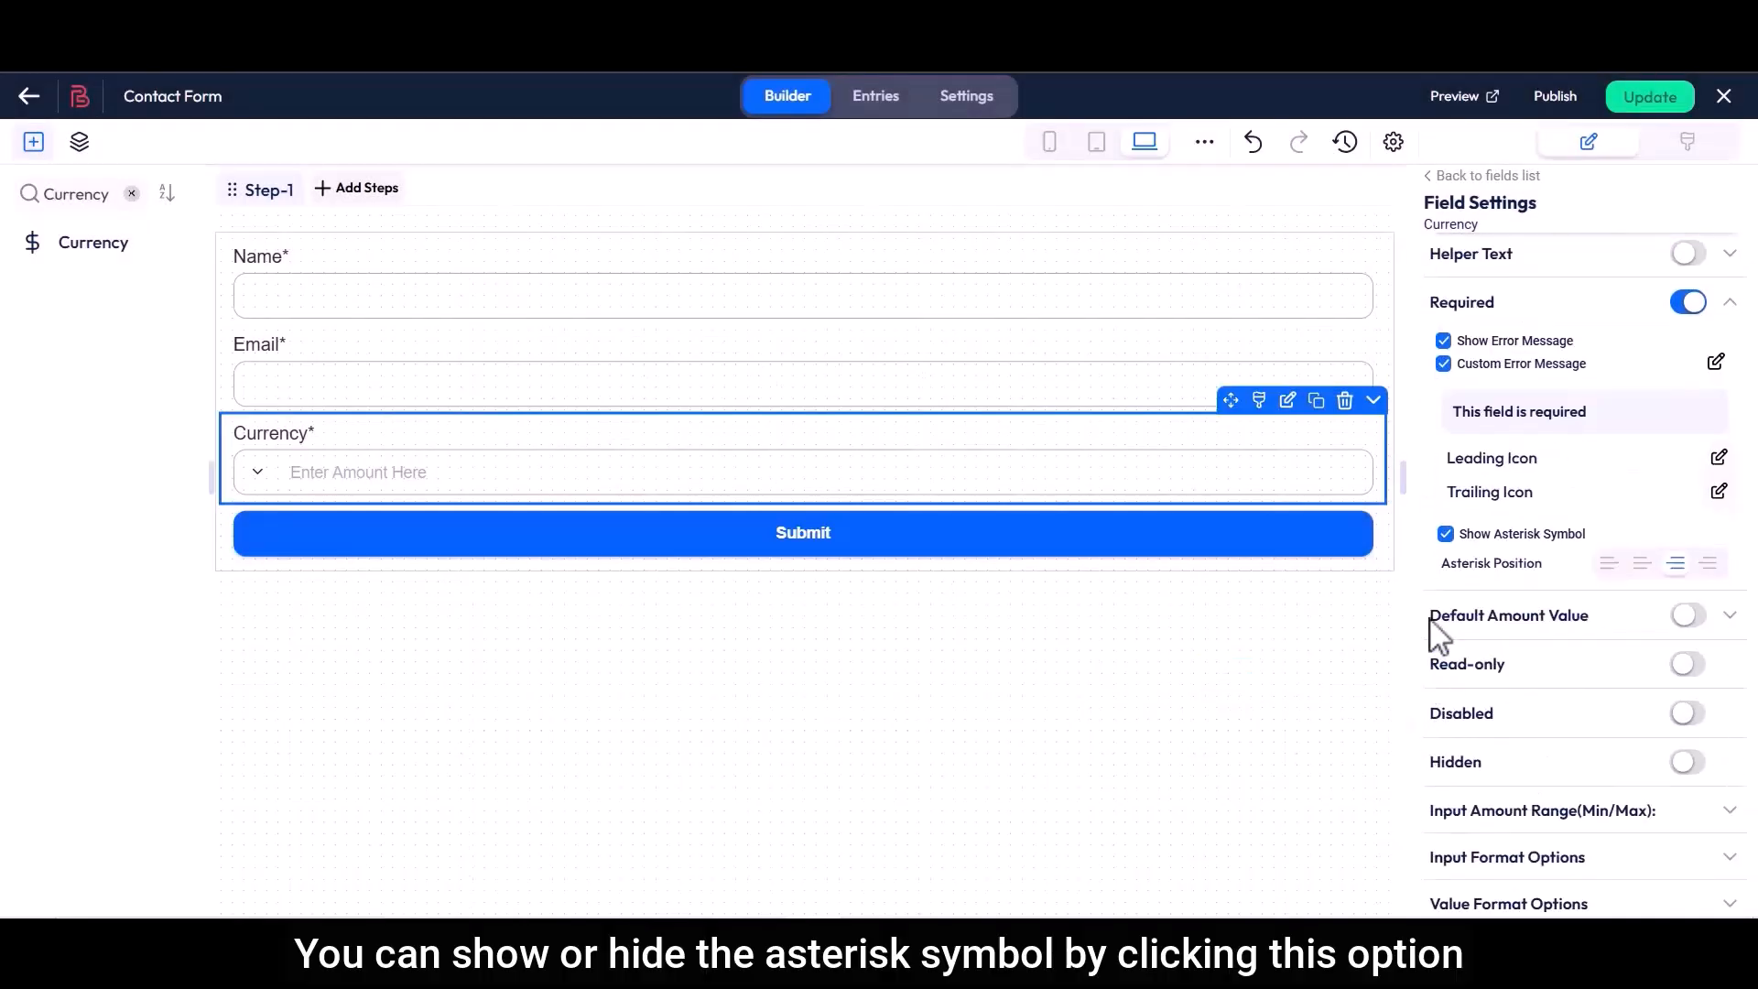
{"action": "left_click", "coordinate": [1445, 536]}
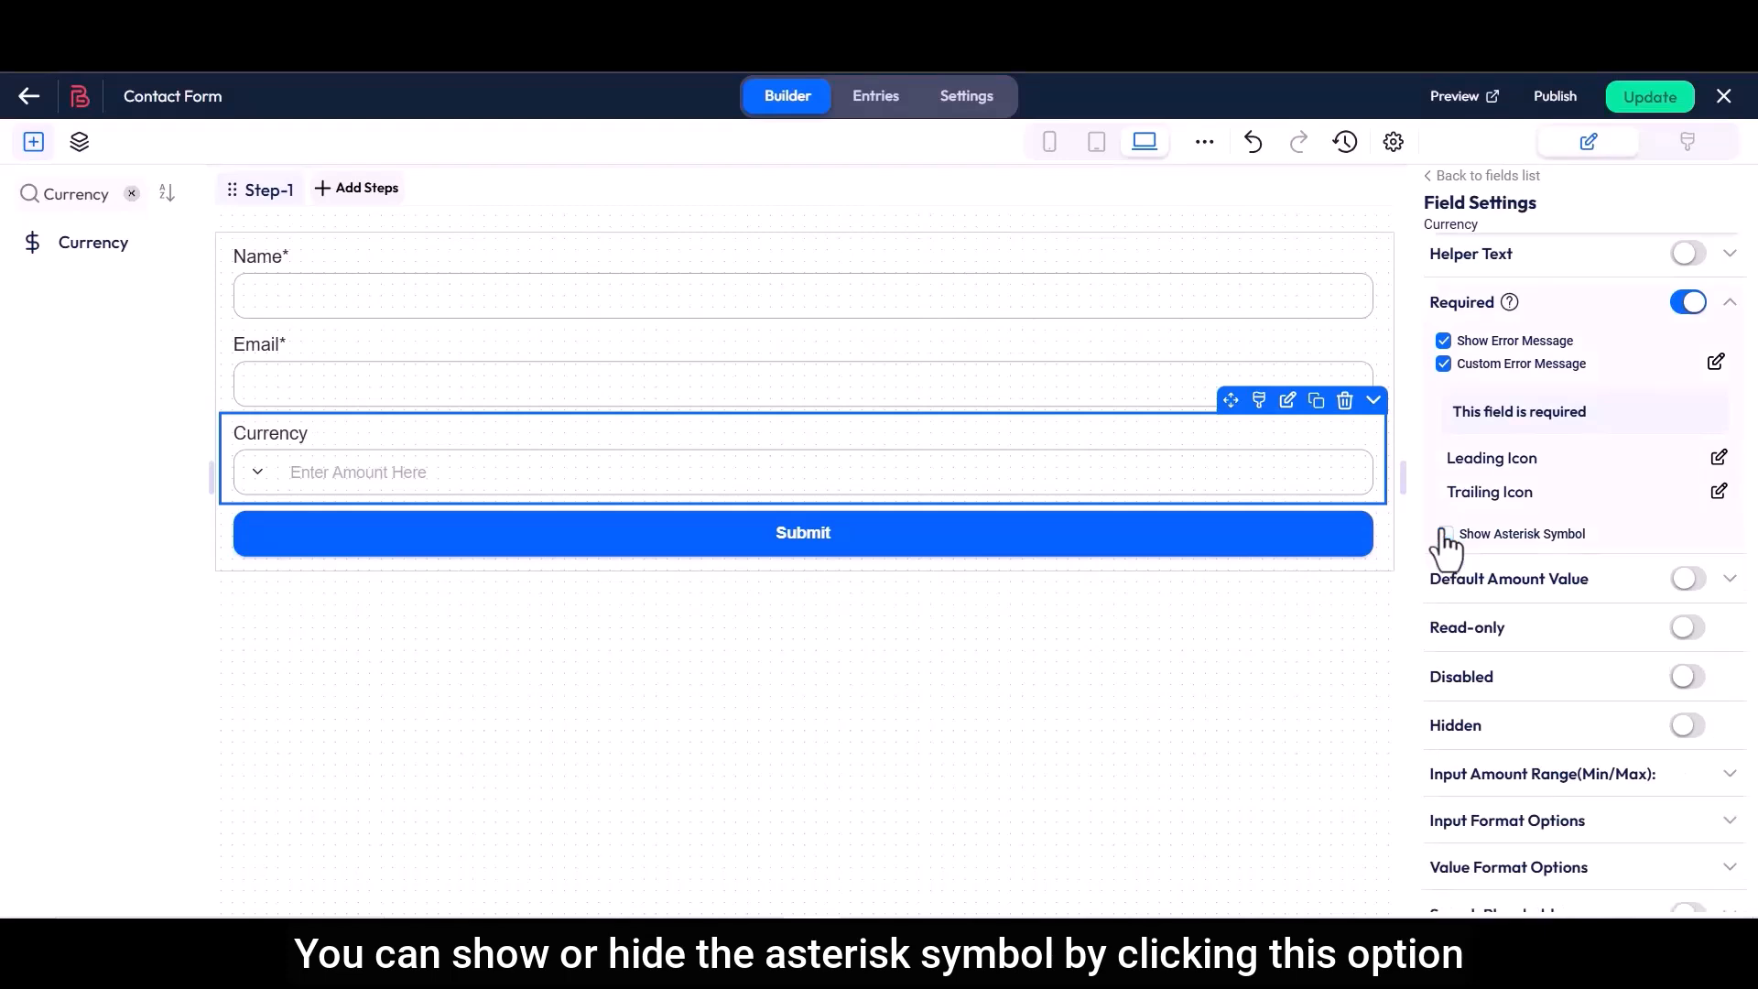
{"action": "left_click", "coordinate": [1444, 535]}
- Try the asterisk position before the Currency label and return it to directly after the label
{"action": "left_click_drag", "start_coordinate": [1440, 563], "coordinate": [1549, 573]}
{"action": "left_click", "coordinate": [1549, 571]}
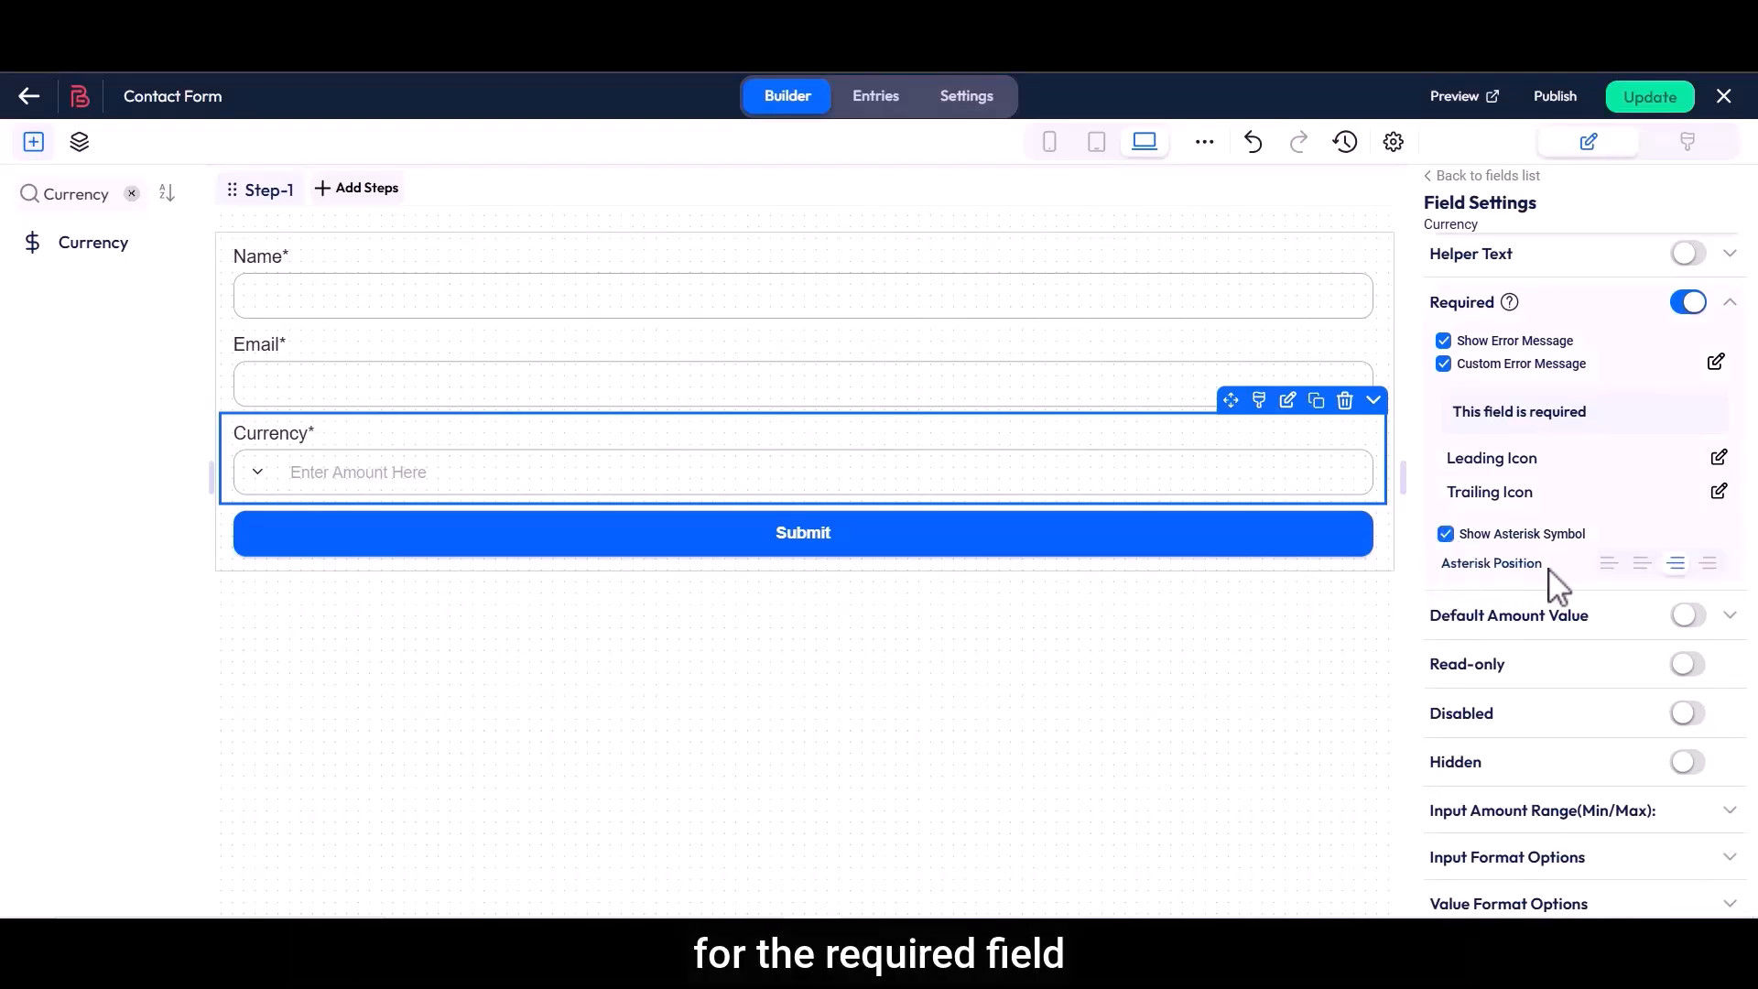
{"action": "left_click", "coordinate": [1609, 563]}
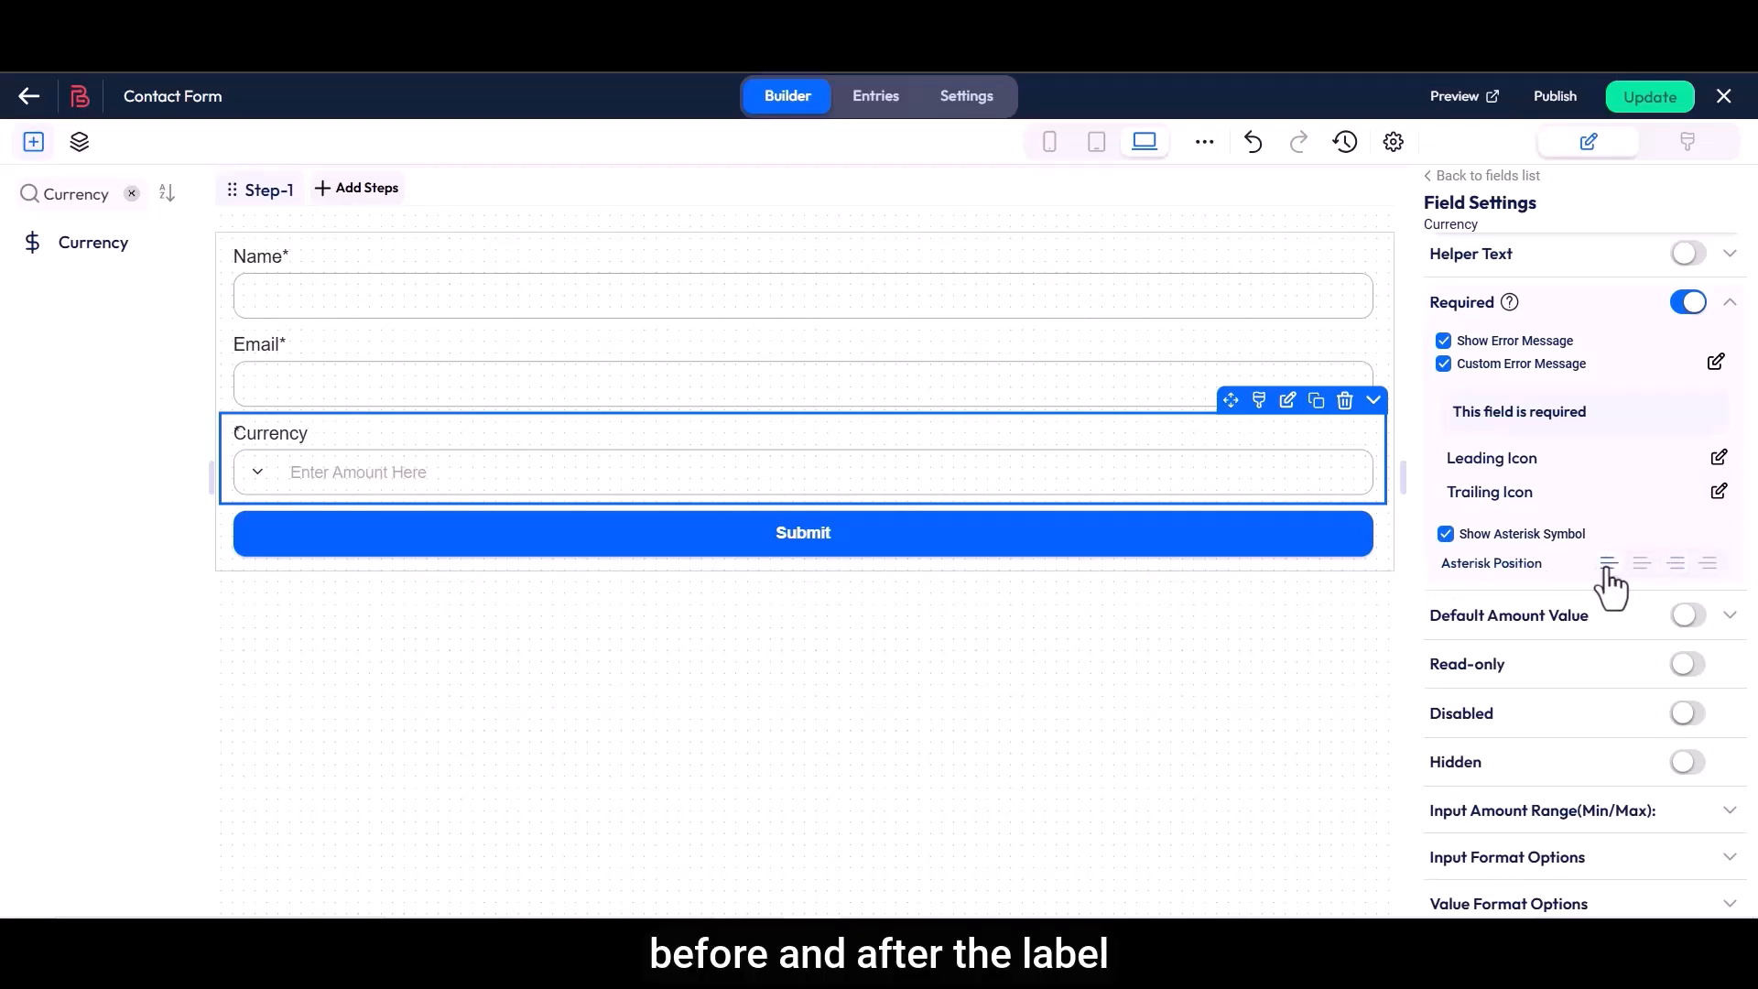
{"action": "left_click", "coordinate": [1675, 563]}
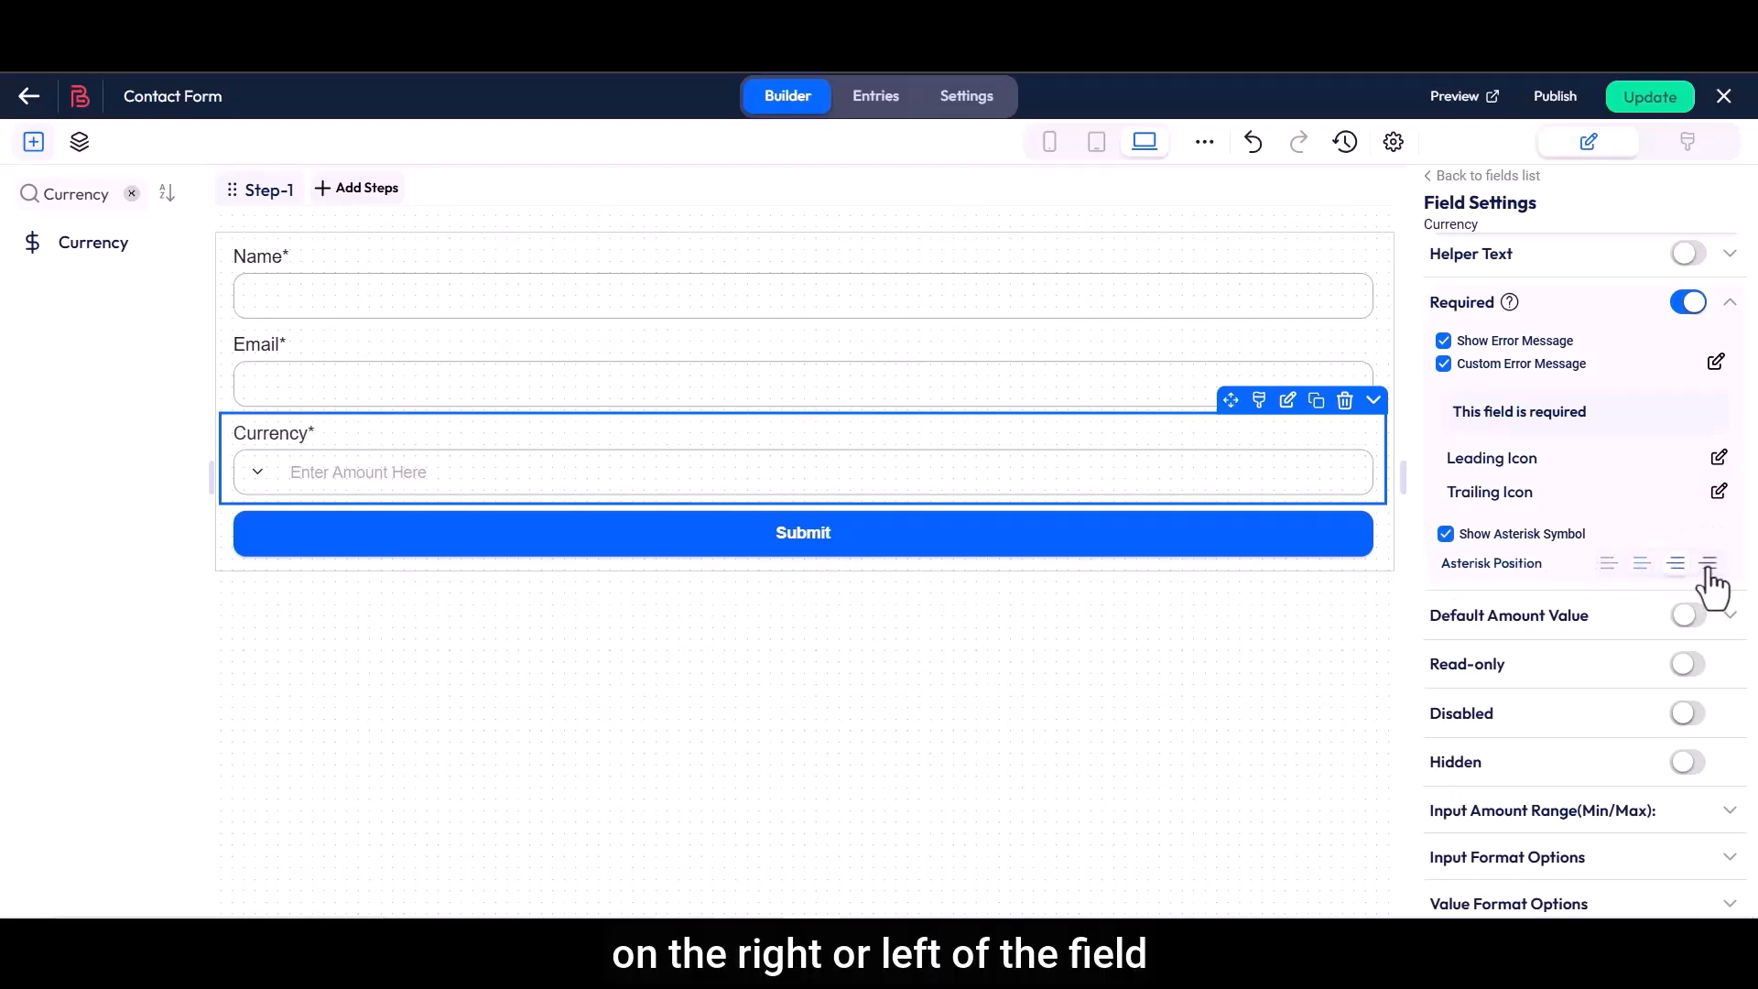
{"action": "left_click", "coordinate": [1675, 563]}
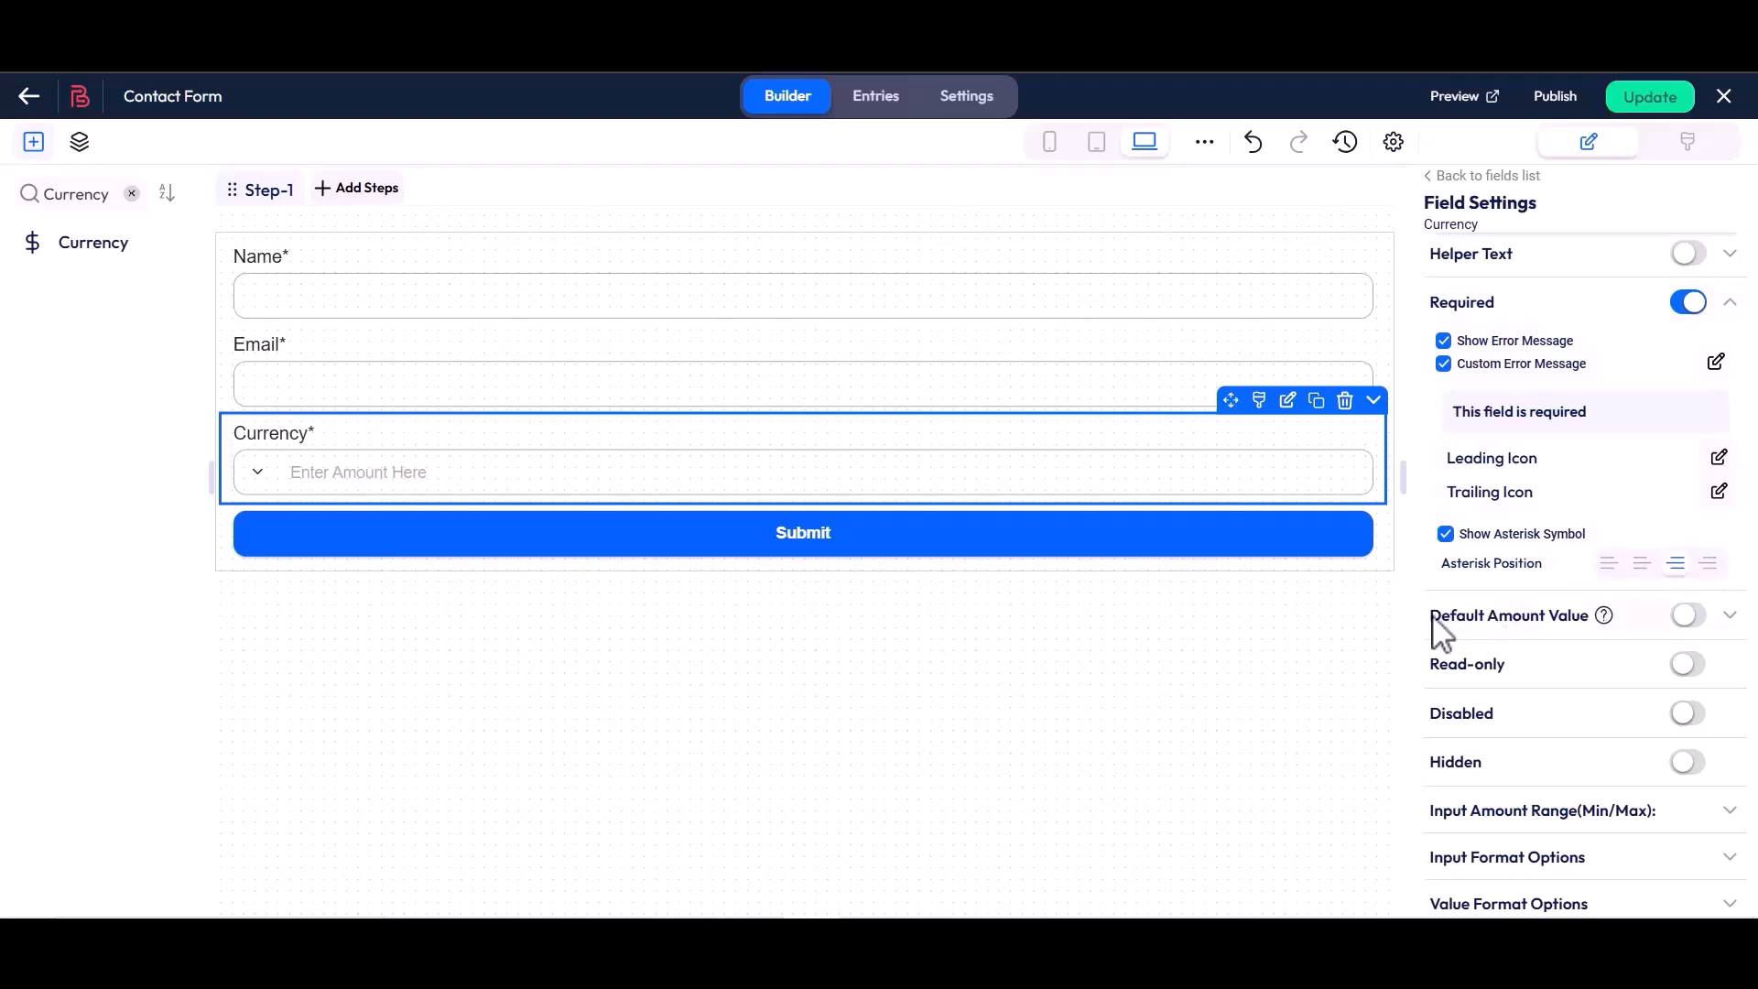
- Try out the Default Amount Value option on the Currency field, look at its value, and switch it off again
{"action": "left_click_drag", "start_coordinate": [1430, 615], "coordinate": [1567, 621]}
{"action": "left_click", "coordinate": [1597, 620]}
{"action": "left_click", "coordinate": [1690, 622]}
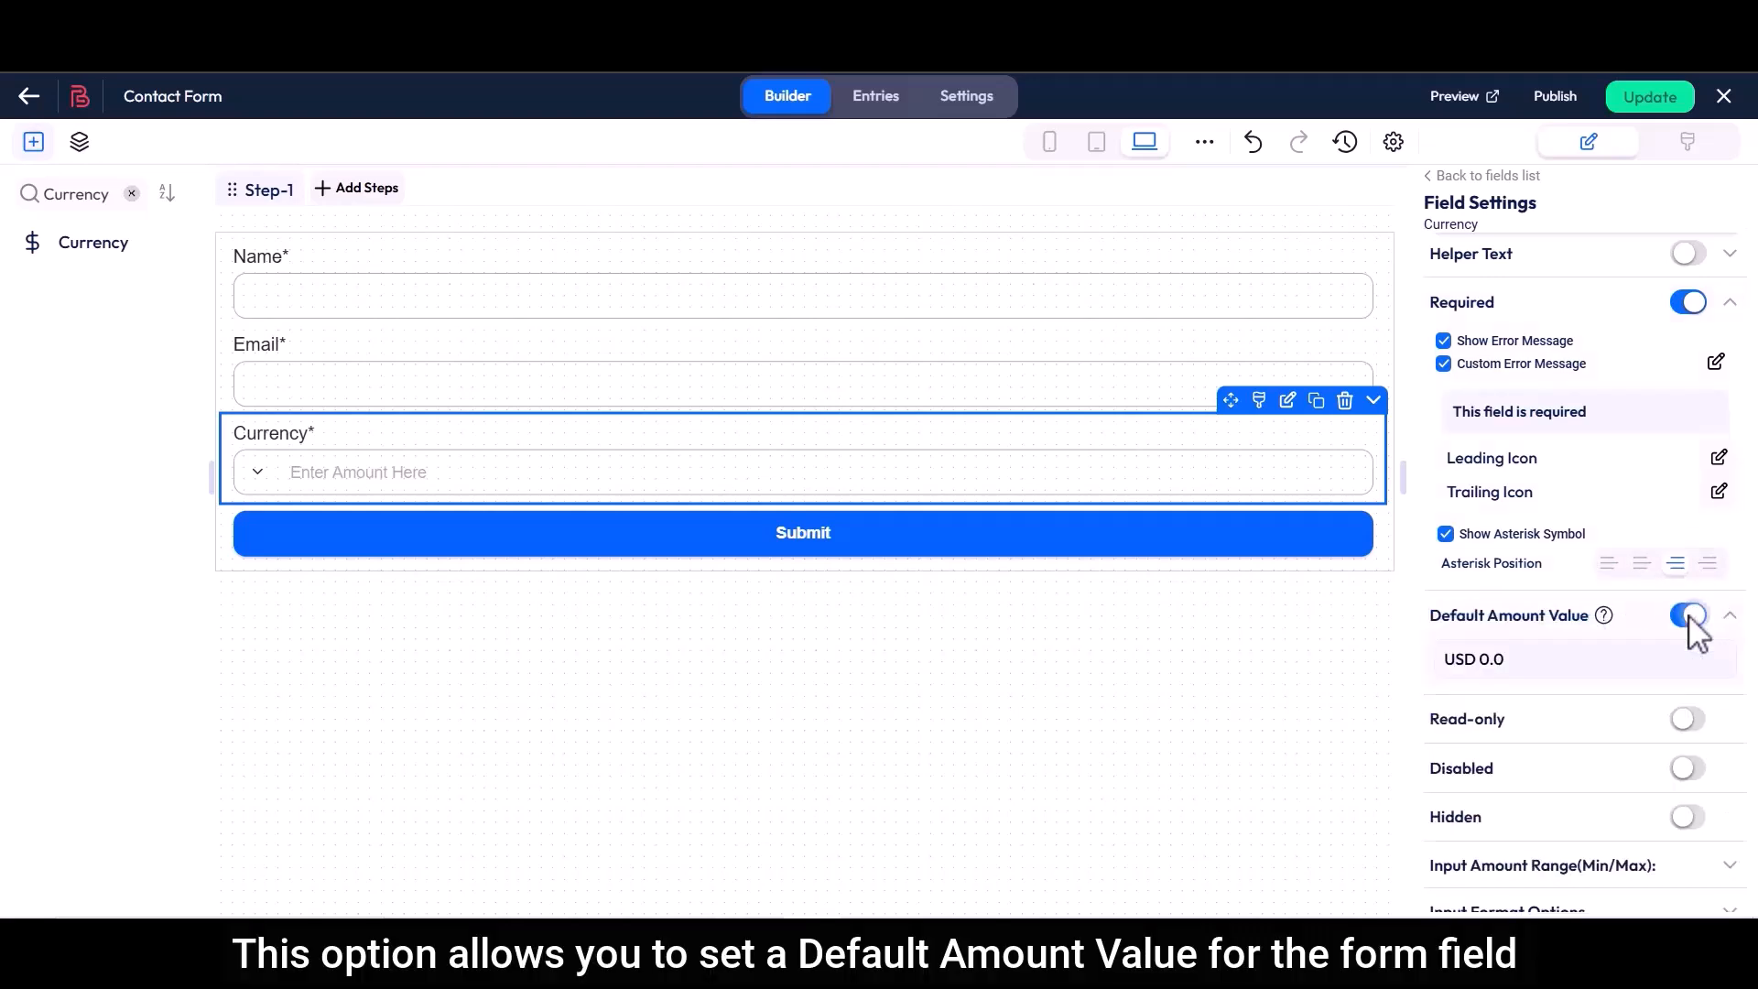
{"action": "left_click_drag", "start_coordinate": [1443, 657], "coordinate": [1509, 658]}
{"action": "left_click", "coordinate": [1508, 658]}
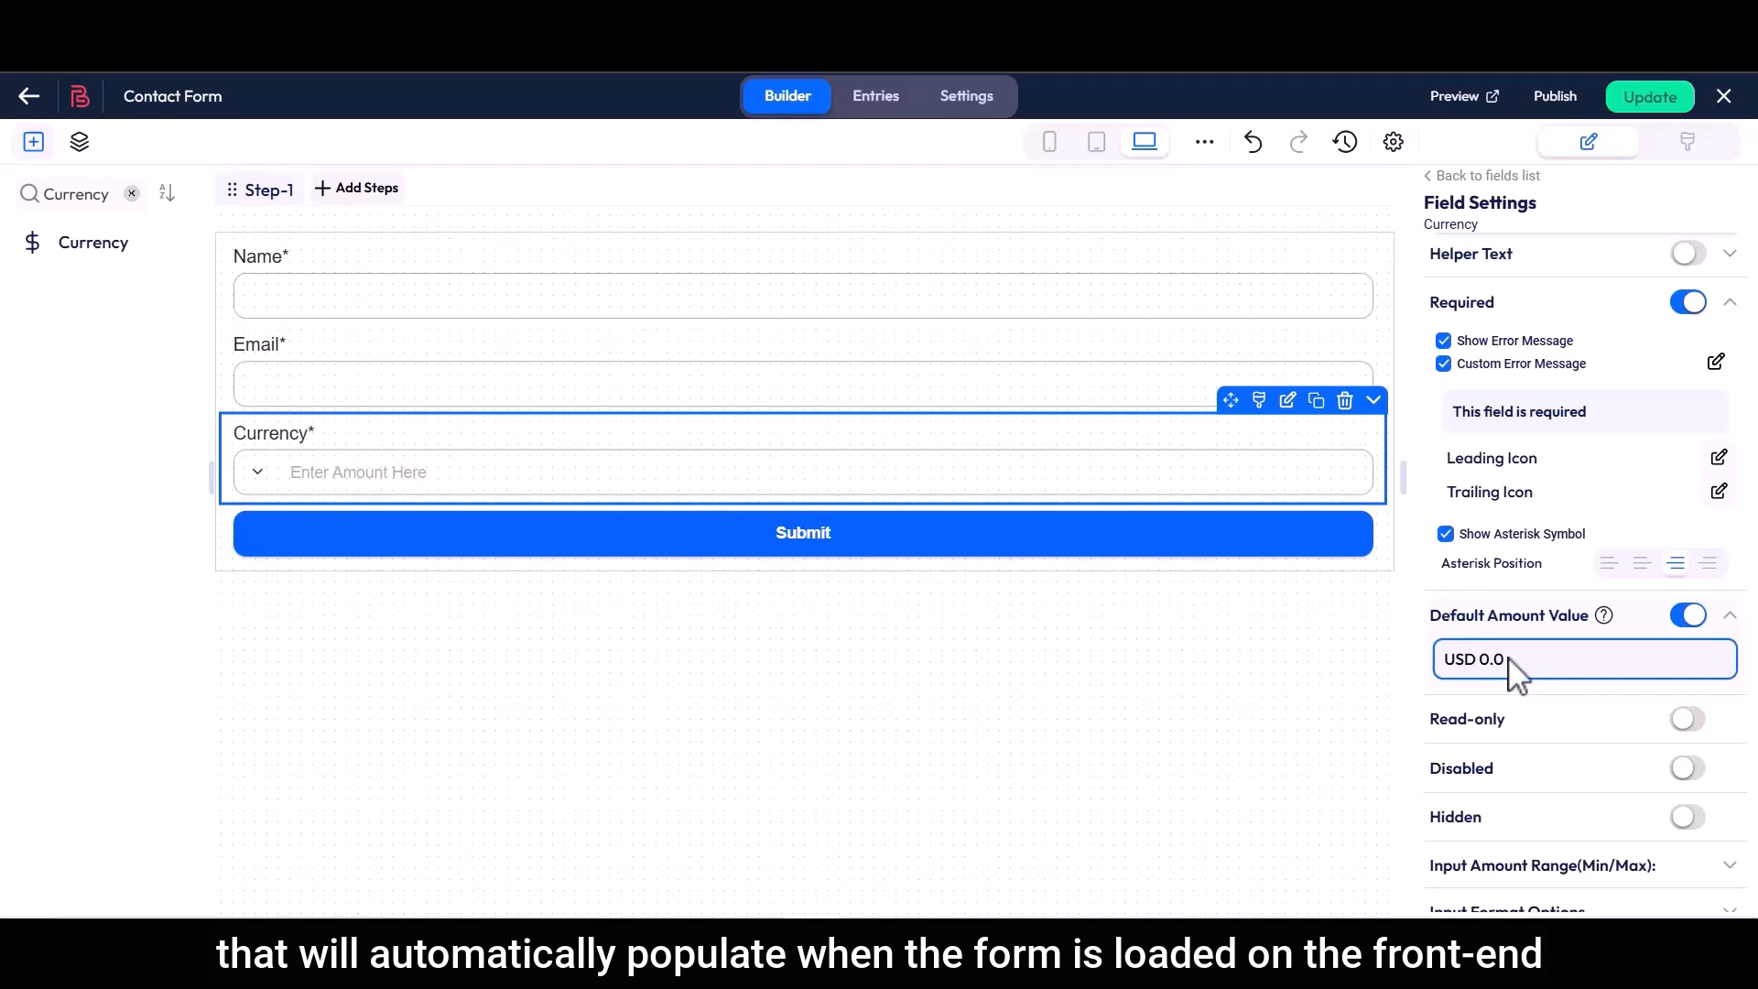
{"action": "left_click", "coordinate": [1690, 615]}
- Try making the Currency field read-only and switch the Read-only option off again
{"action": "left_click_drag", "start_coordinate": [1430, 664], "coordinate": [1497, 669]}
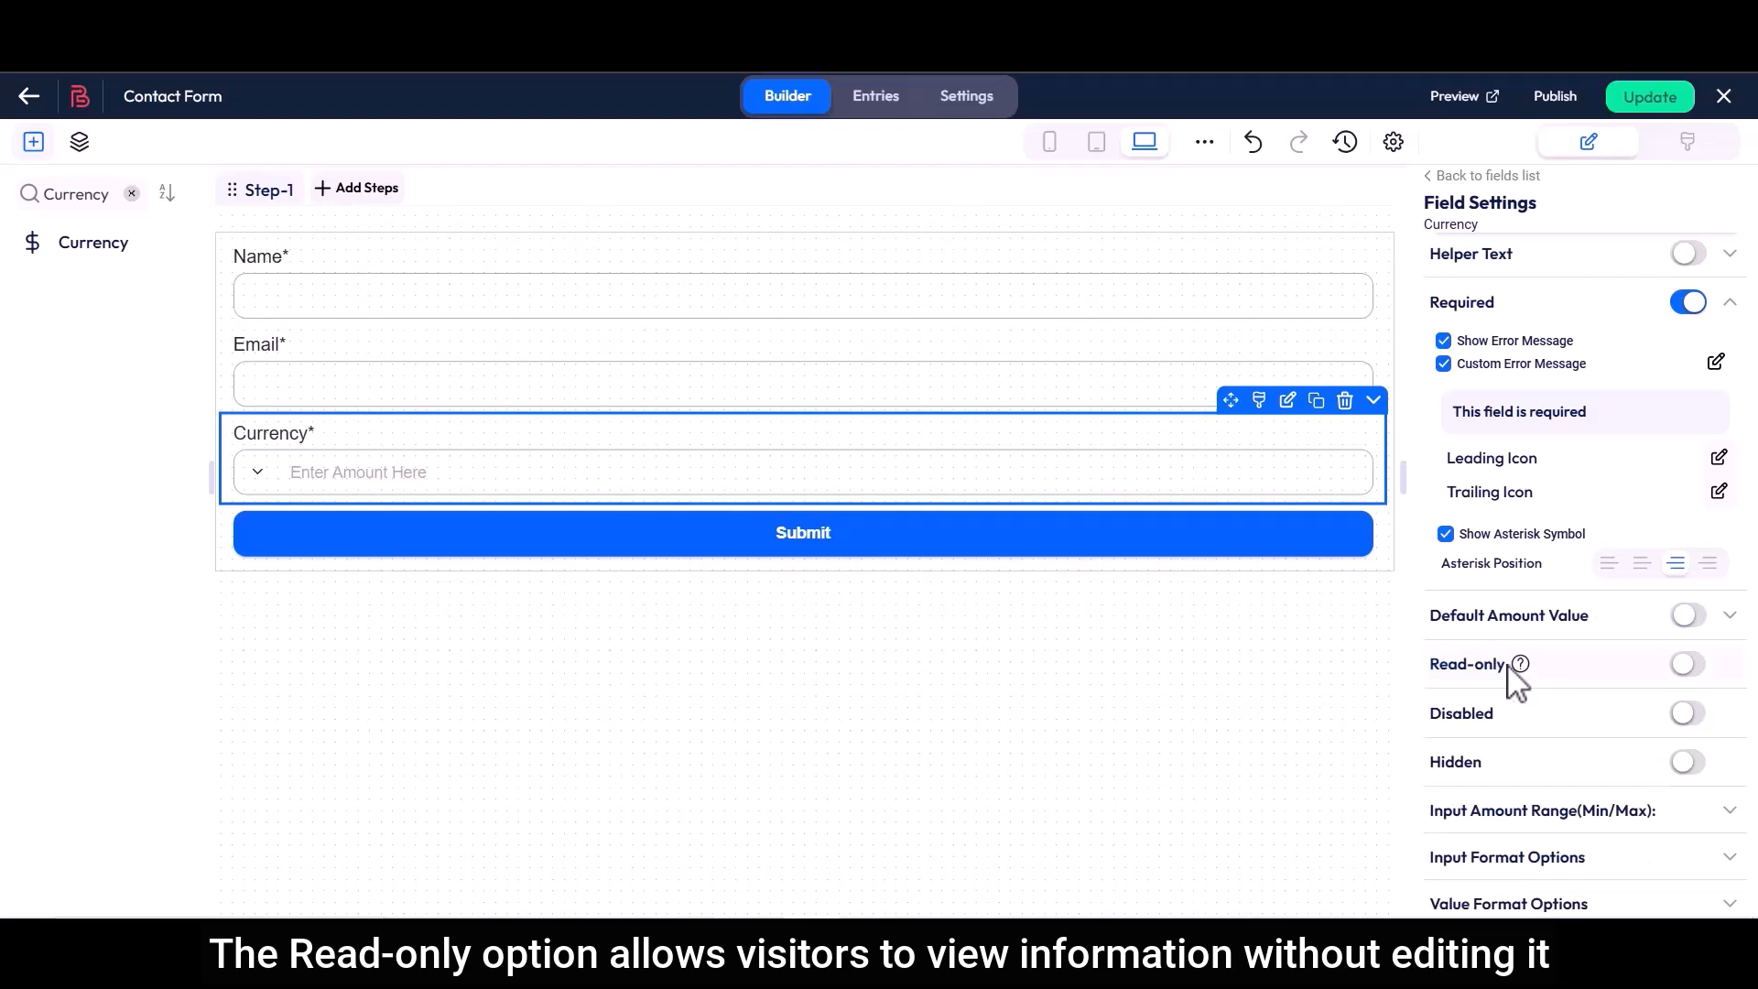
{"action": "left_click", "coordinate": [1687, 663]}
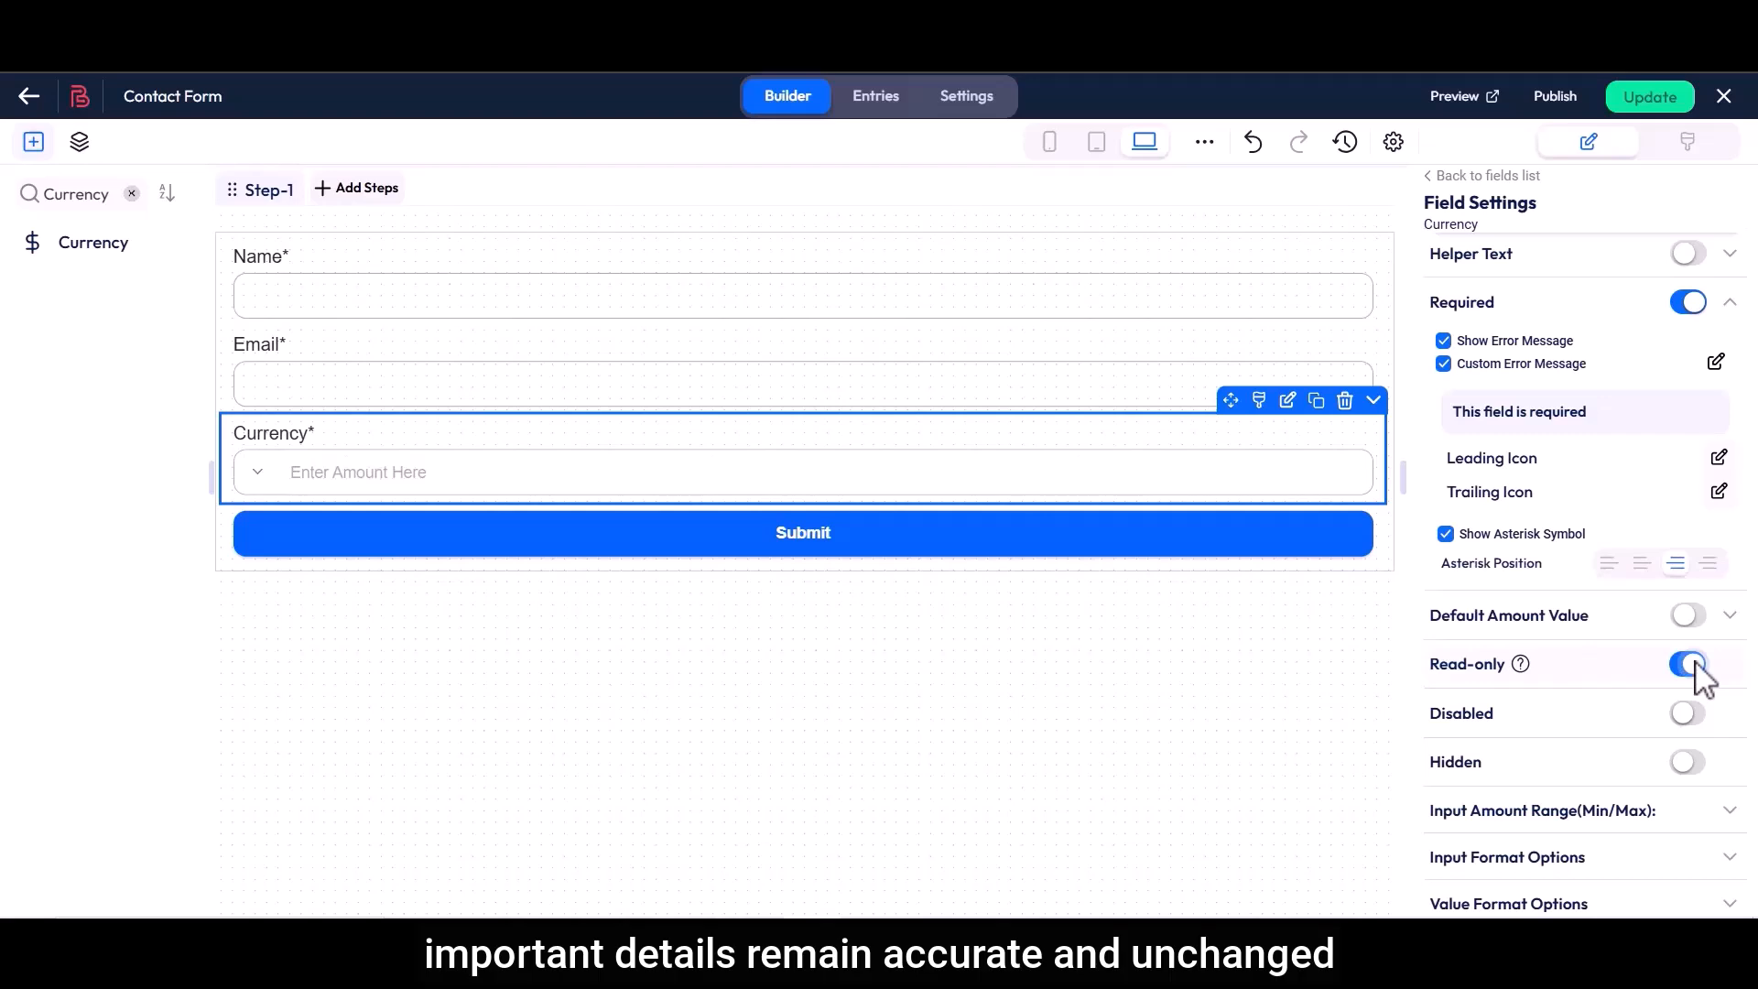
{"action": "left_click", "coordinate": [1689, 665]}
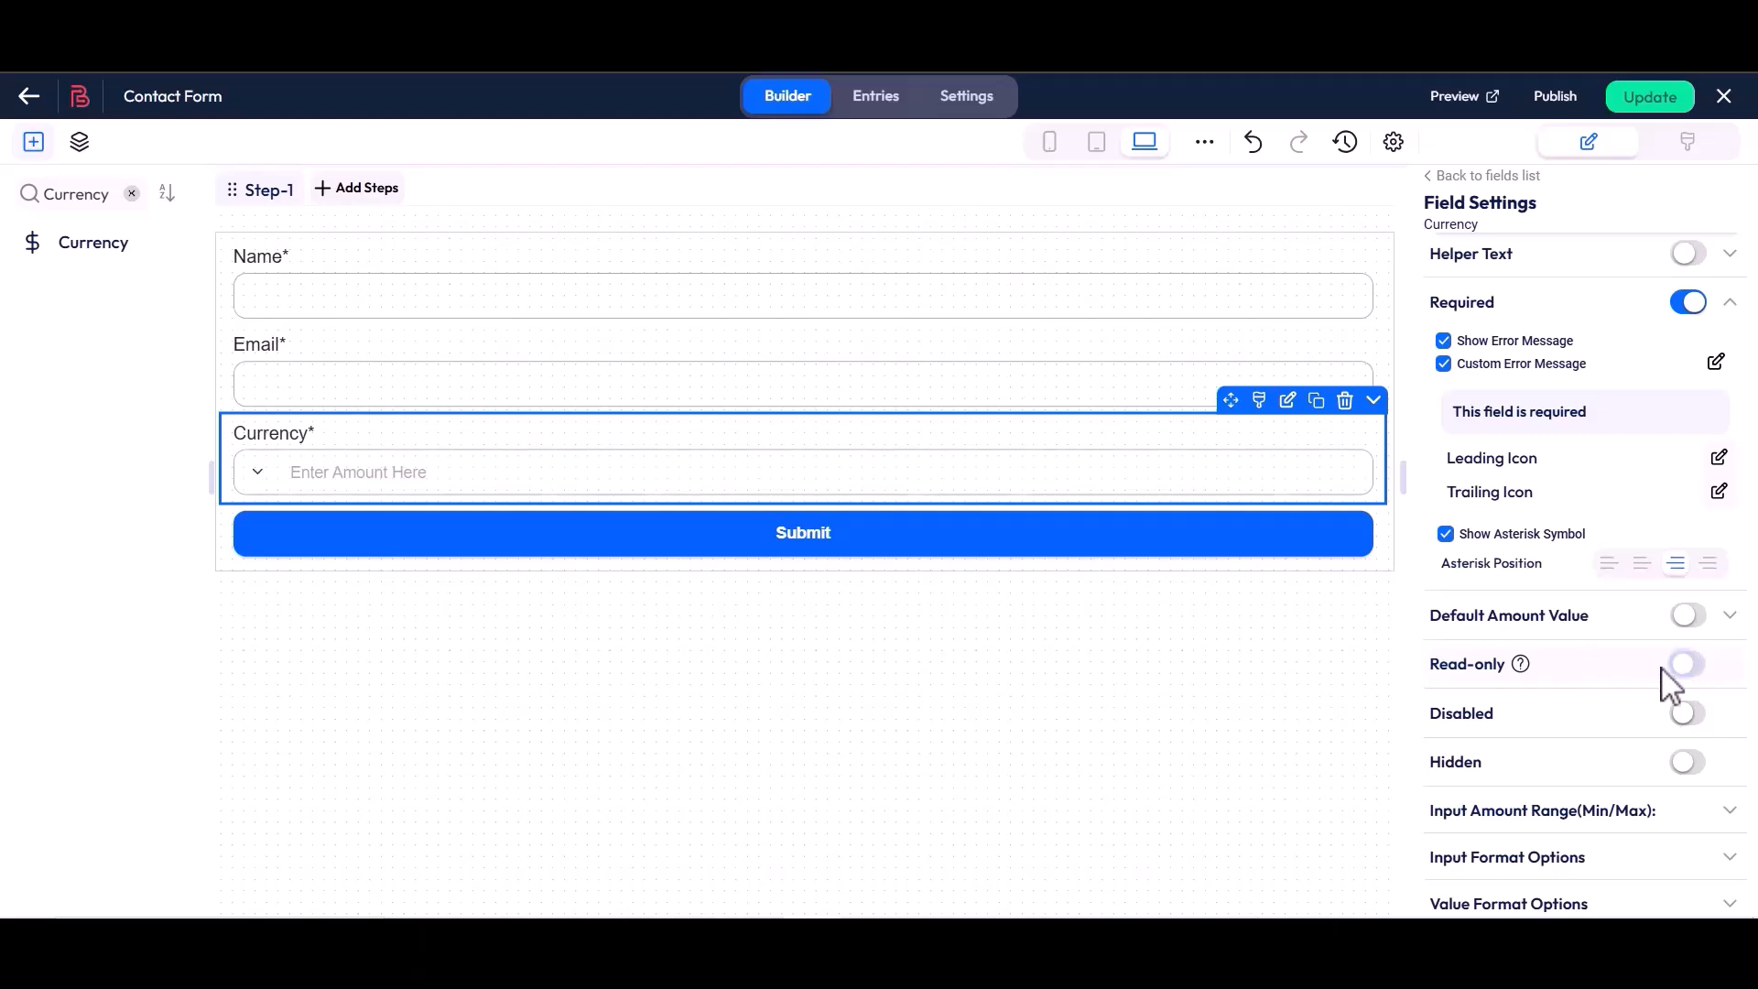
- Try out the Disabled option on the Currency field and switch it off again
{"action": "left_click_drag", "start_coordinate": [1428, 715], "coordinate": [1494, 723]}
{"action": "left_click", "coordinate": [1495, 722]}
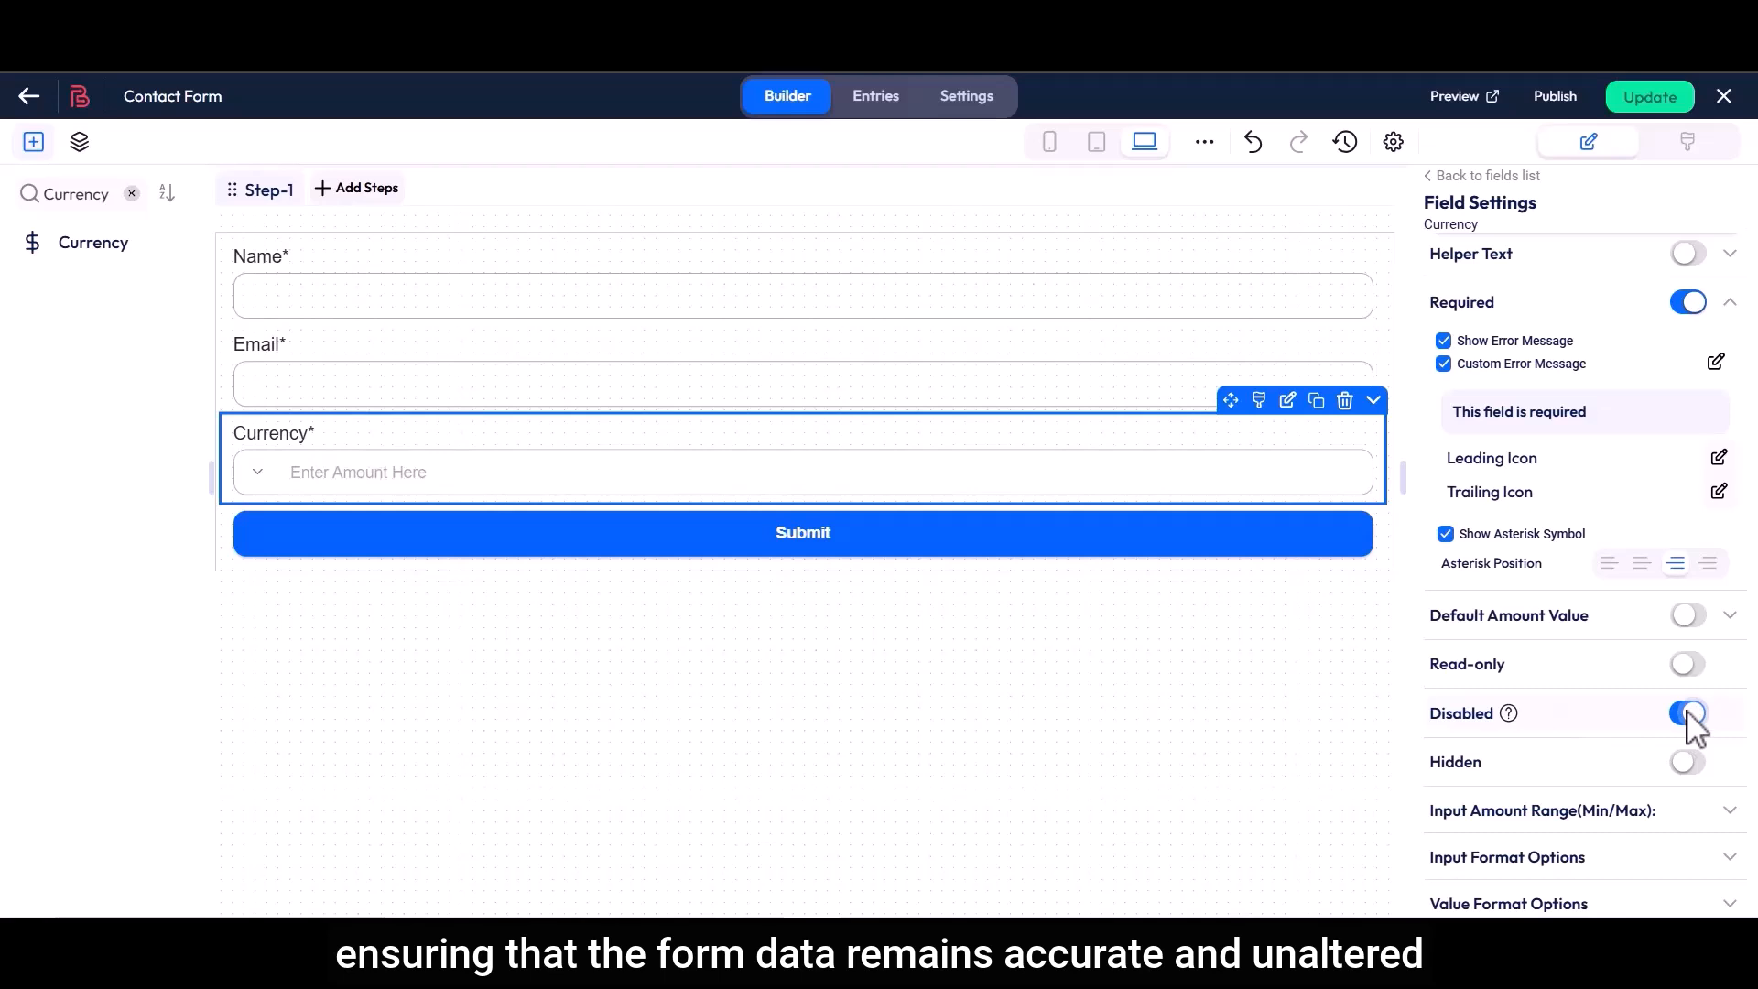
{"action": "left_click", "coordinate": [1689, 725]}
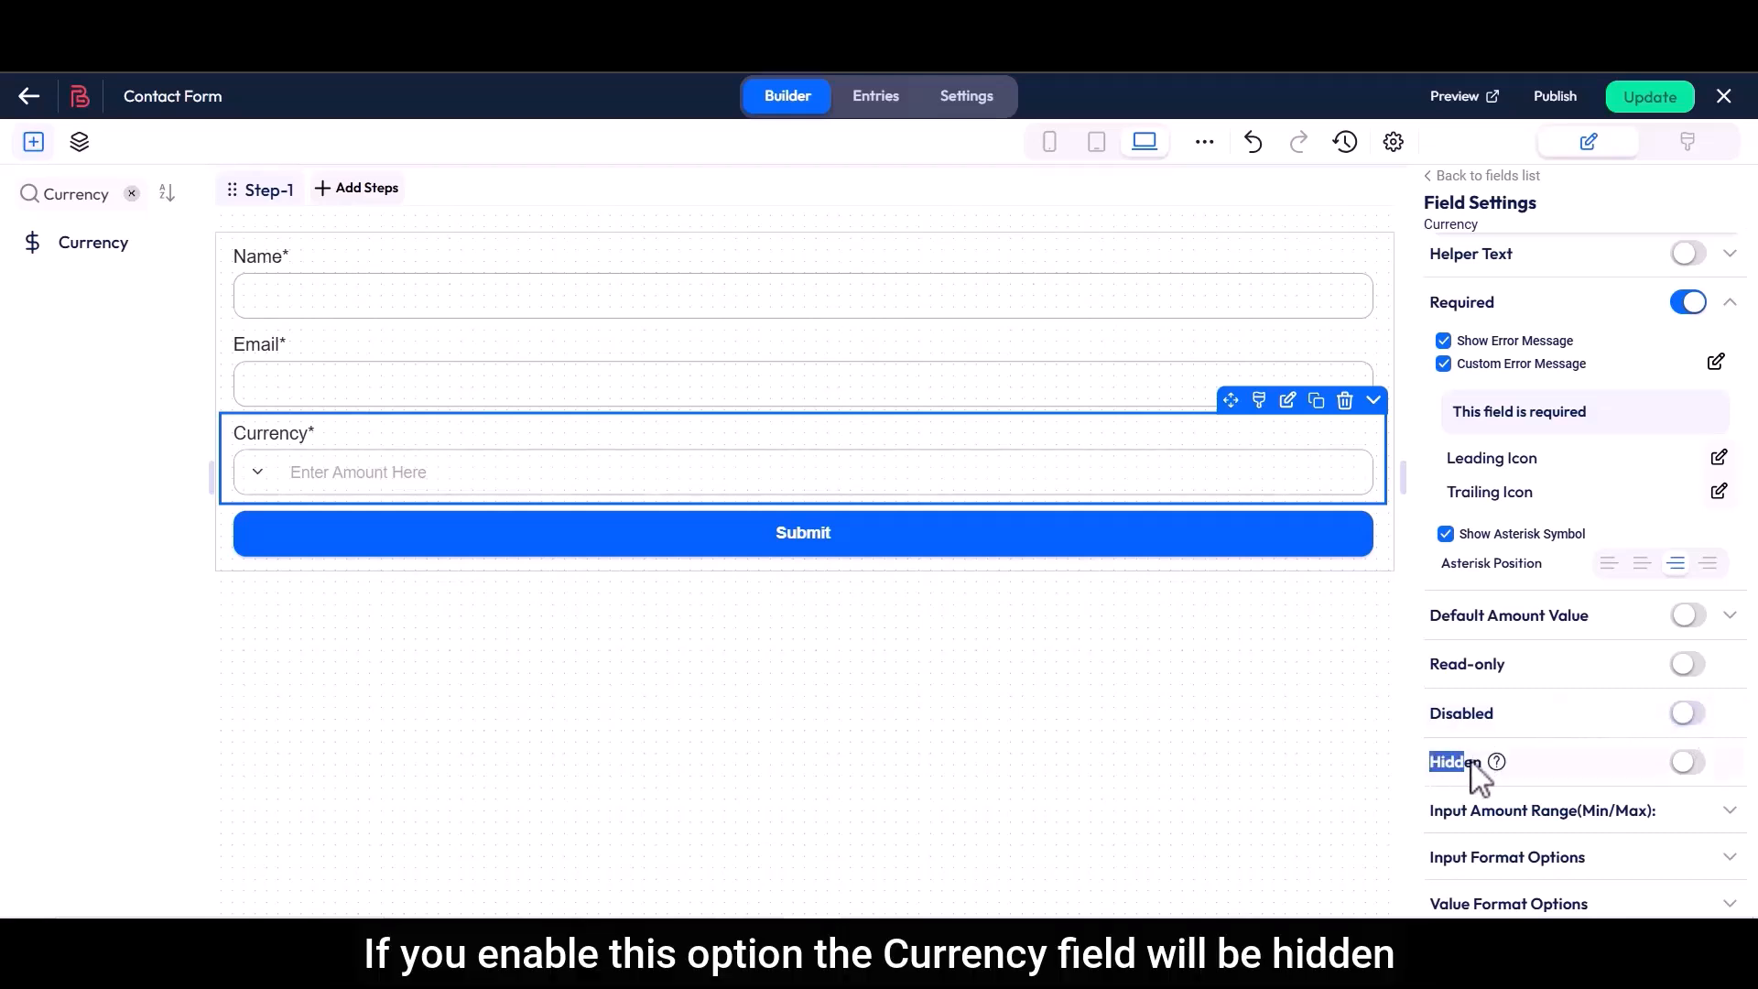
- Try hiding the Currency field and switch the Hidden option off again
{"action": "left_click", "coordinate": [1688, 762]}
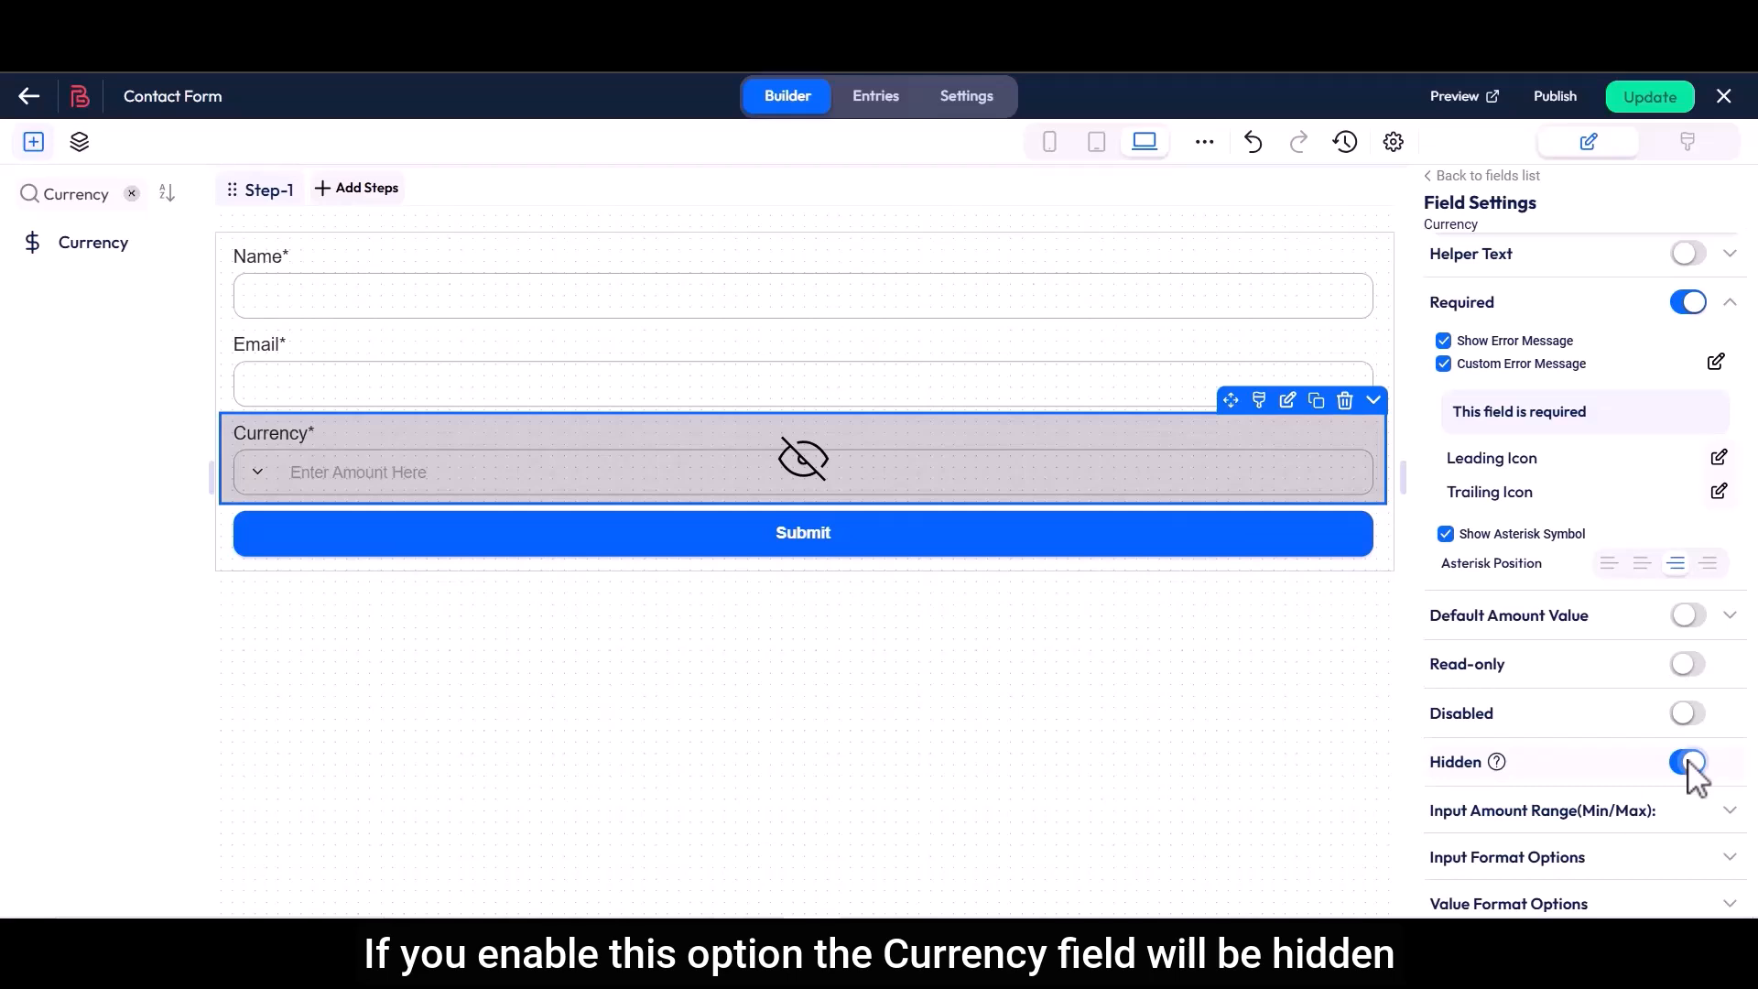
{"action": "left_click", "coordinate": [1688, 762]}
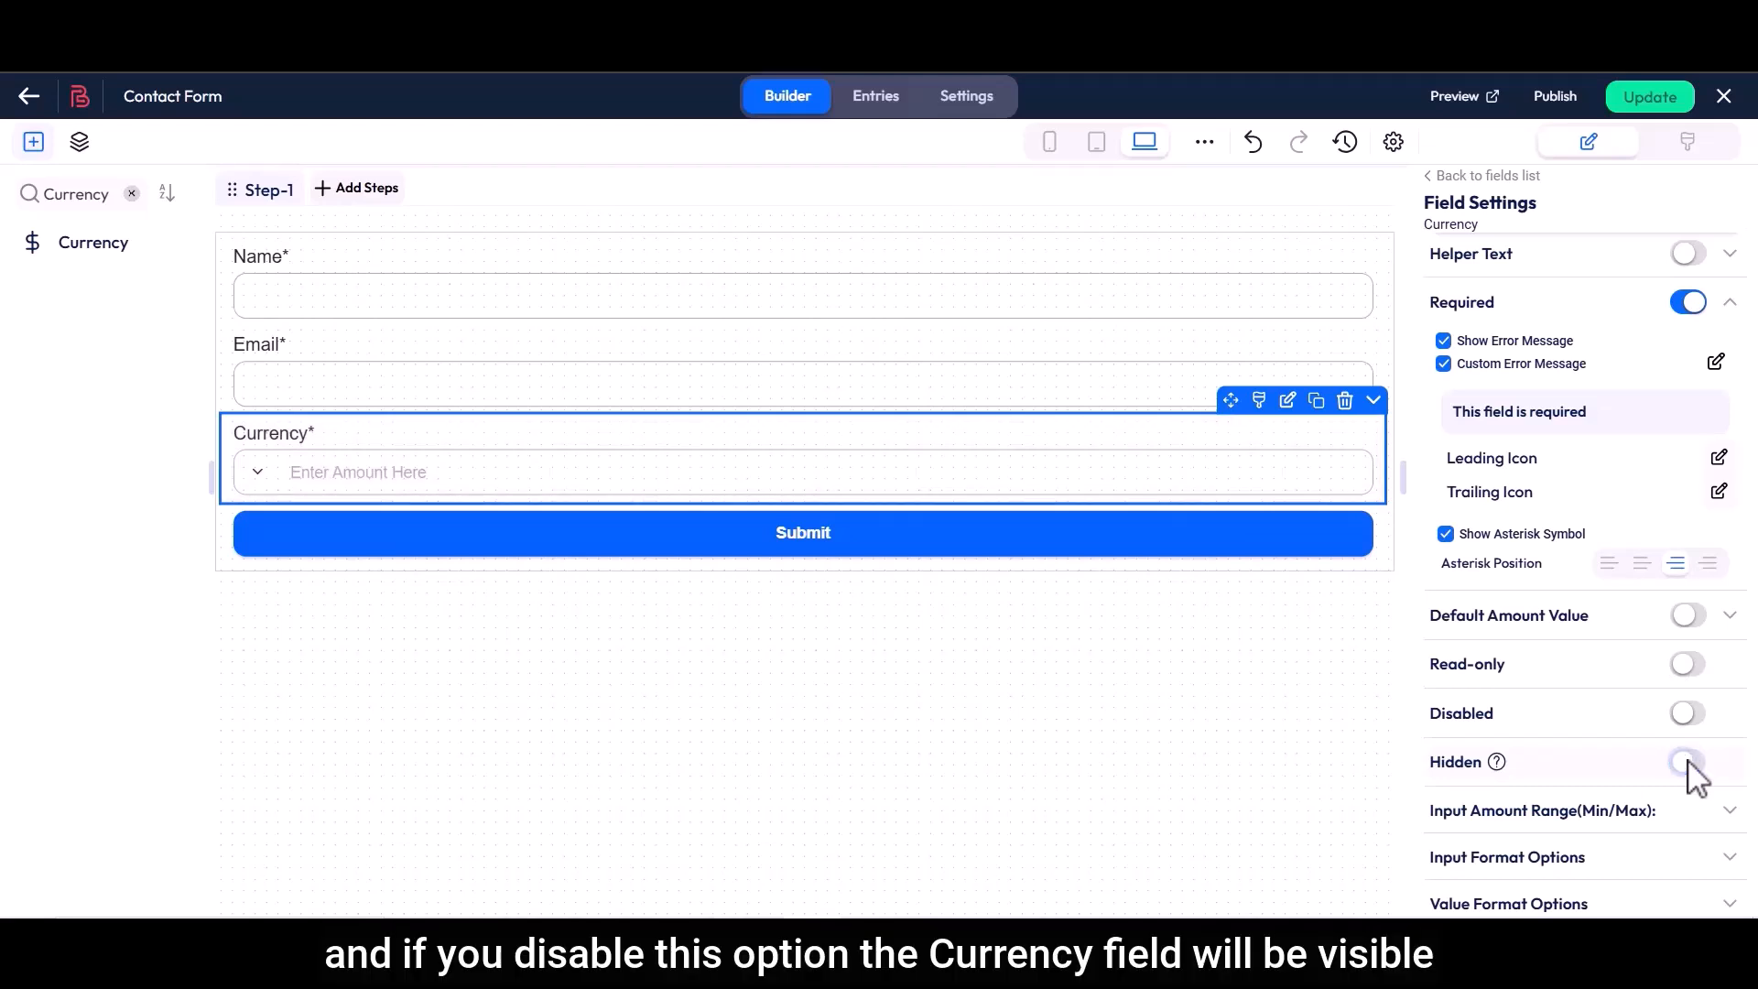
- Set the Currency field's minimum amount to 20 in the Input Amount Range settings
{"action": "scroll", "coordinate": [1693, 774], "scroll_direction": "down", "scroll_amount": 3}
{"action": "left_click_drag", "start_coordinate": [1448, 516], "coordinate": [1658, 524]}
{"action": "left_click", "coordinate": [1658, 519]}
{"action": "left_click_drag", "start_coordinate": [1435, 560], "coordinate": [1589, 568]}
{"action": "left_click", "coordinate": [1597, 562]}
{"action": "type", "text": "20"}
- Enable the minimum amount's error message and save "Minimum Amount is 20" as its custom text
{"action": "left_click", "coordinate": [1448, 609]}
{"action": "left_click", "coordinate": [1448, 632]}
{"action": "left_click", "coordinate": [1710, 633]}
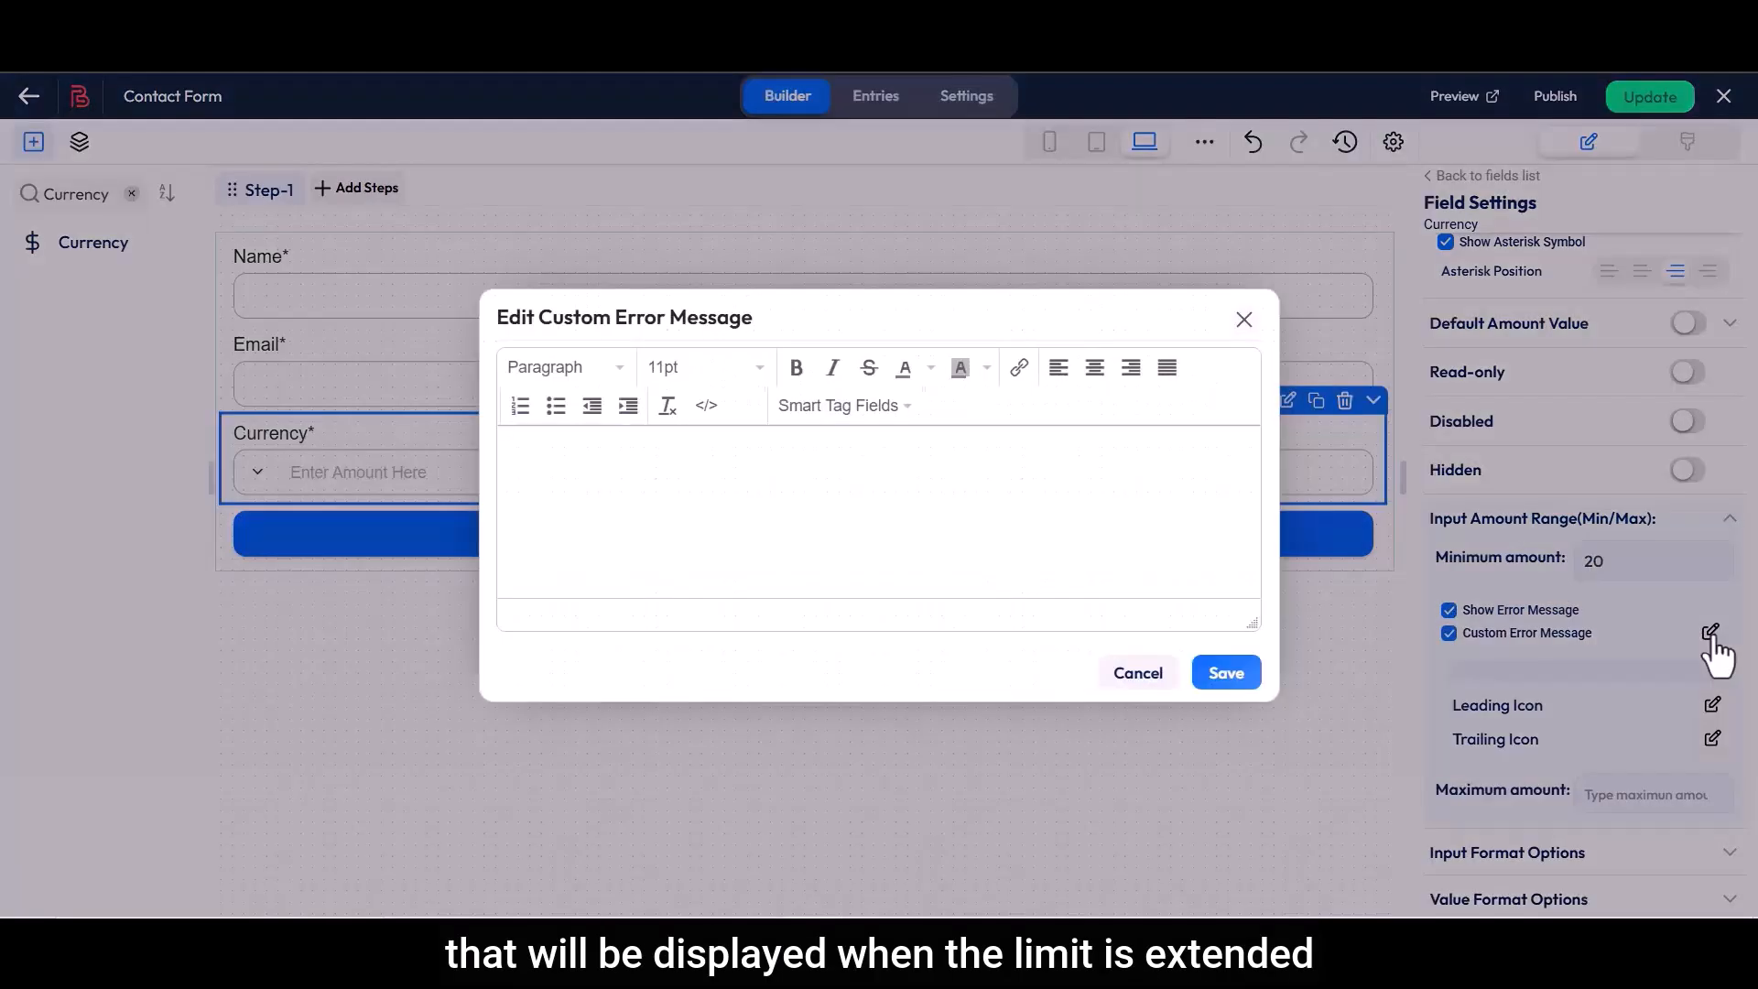
{"action": "left_click", "coordinate": [671, 482]}
{"action": "type", "text": "Minimum Amount is 20"}
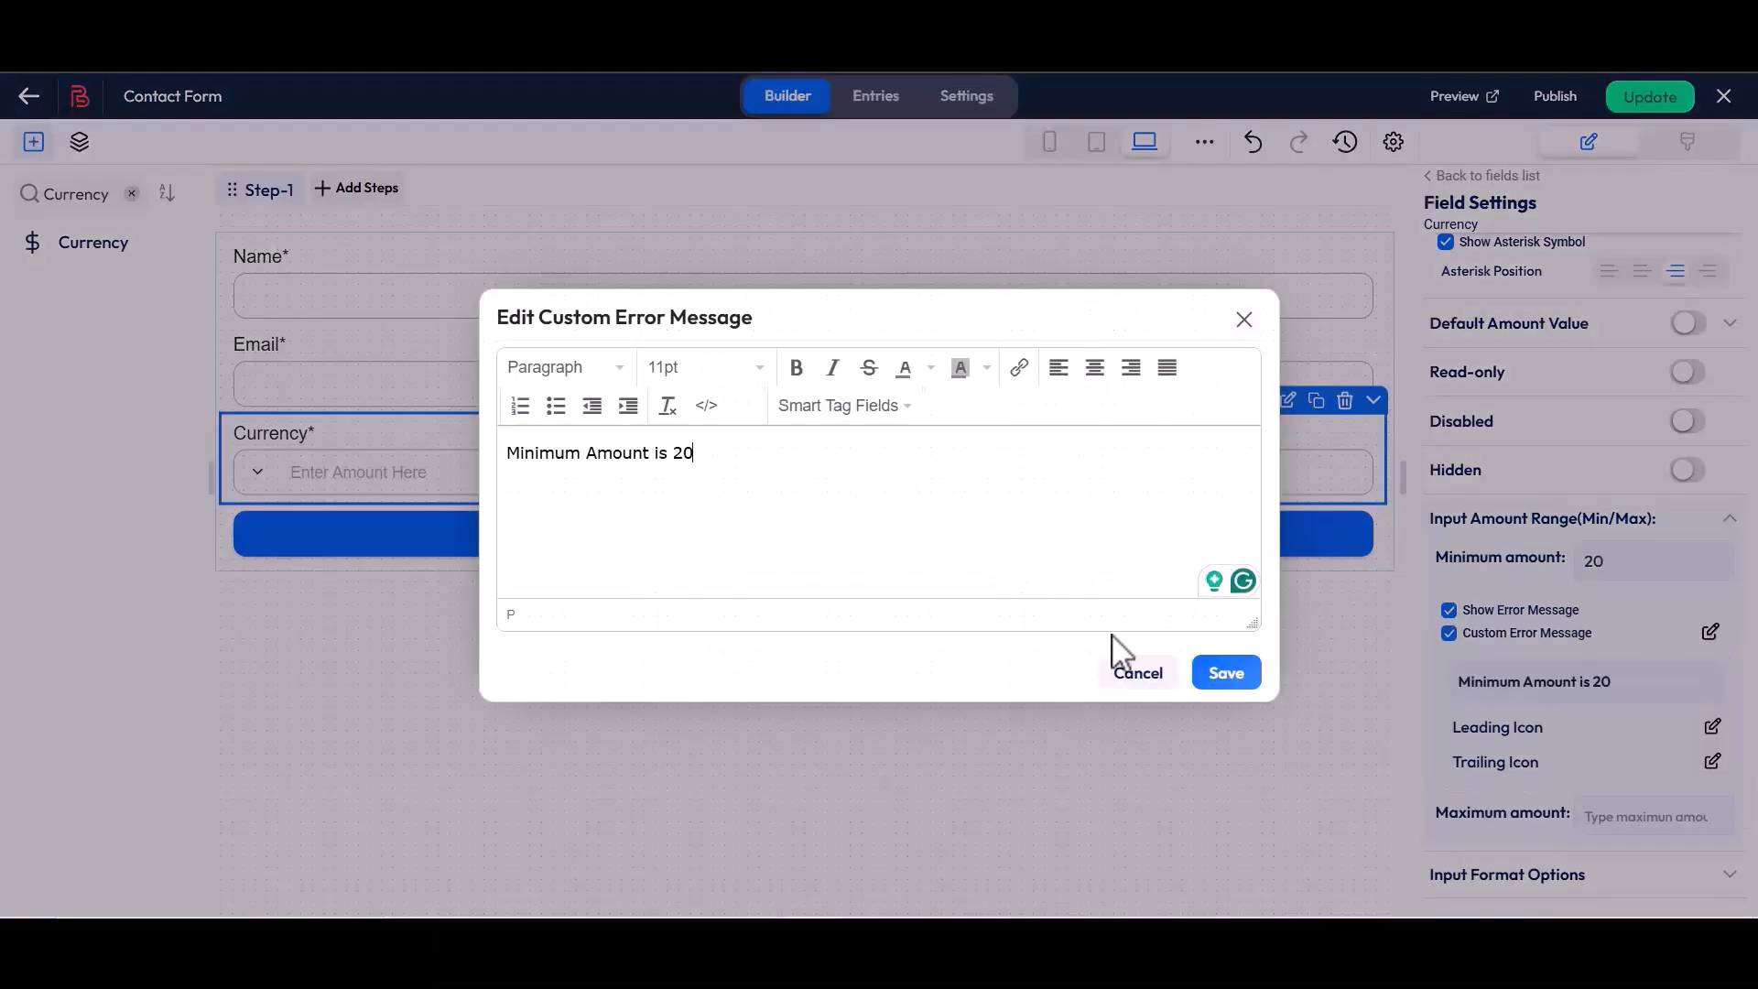
{"action": "left_click", "coordinate": [1224, 674]}
- Set the Currency field's maximum amount to 75
{"action": "scroll", "coordinate": [1424, 696], "scroll_direction": "down", "scroll_amount": 3}
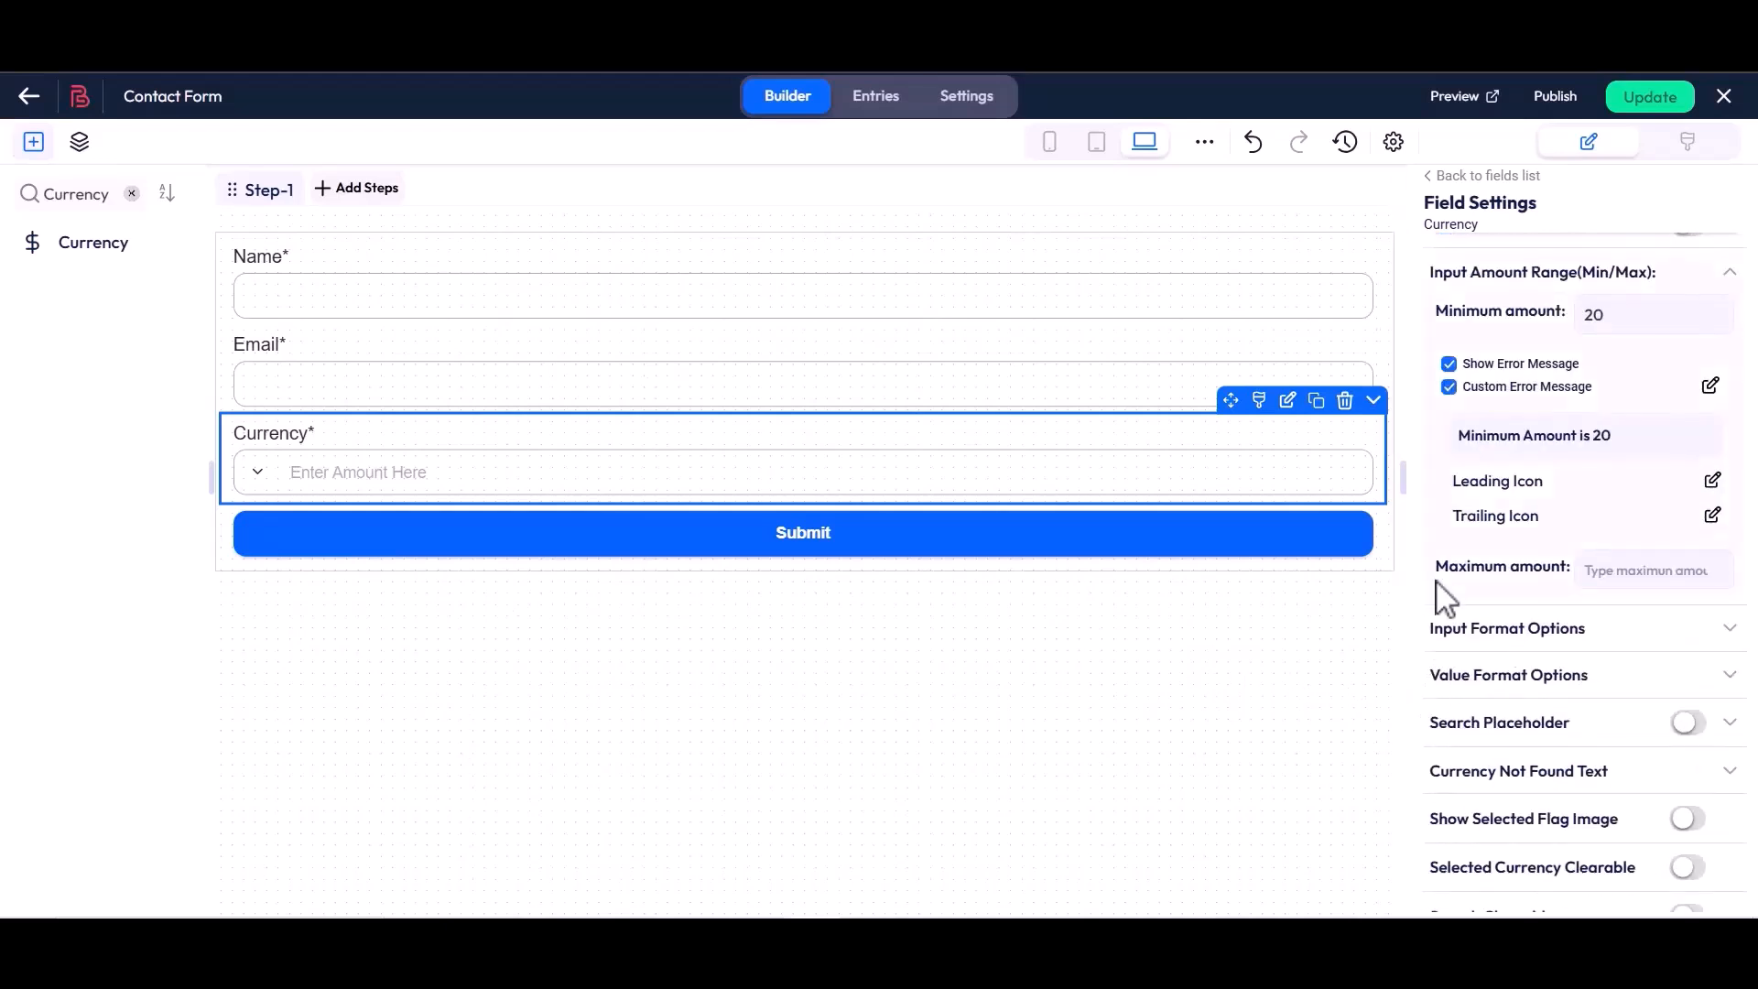
{"action": "left_click", "coordinate": [1590, 571]}
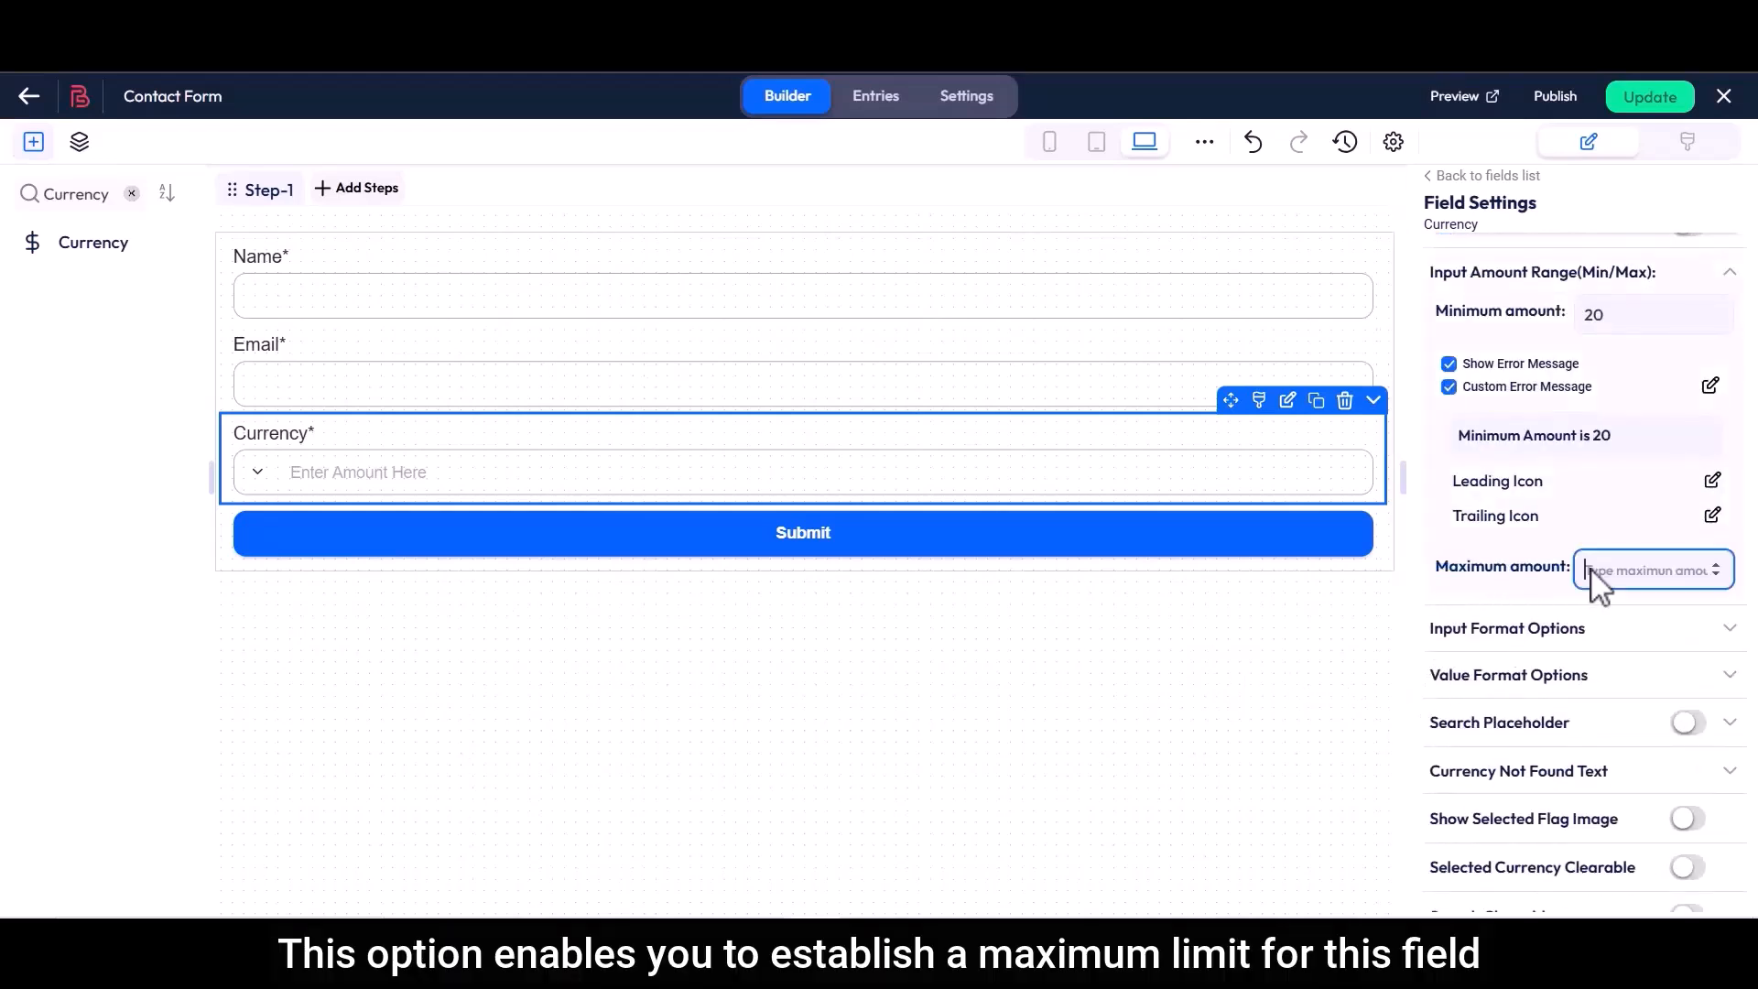
{"action": "type", "text": "75"}
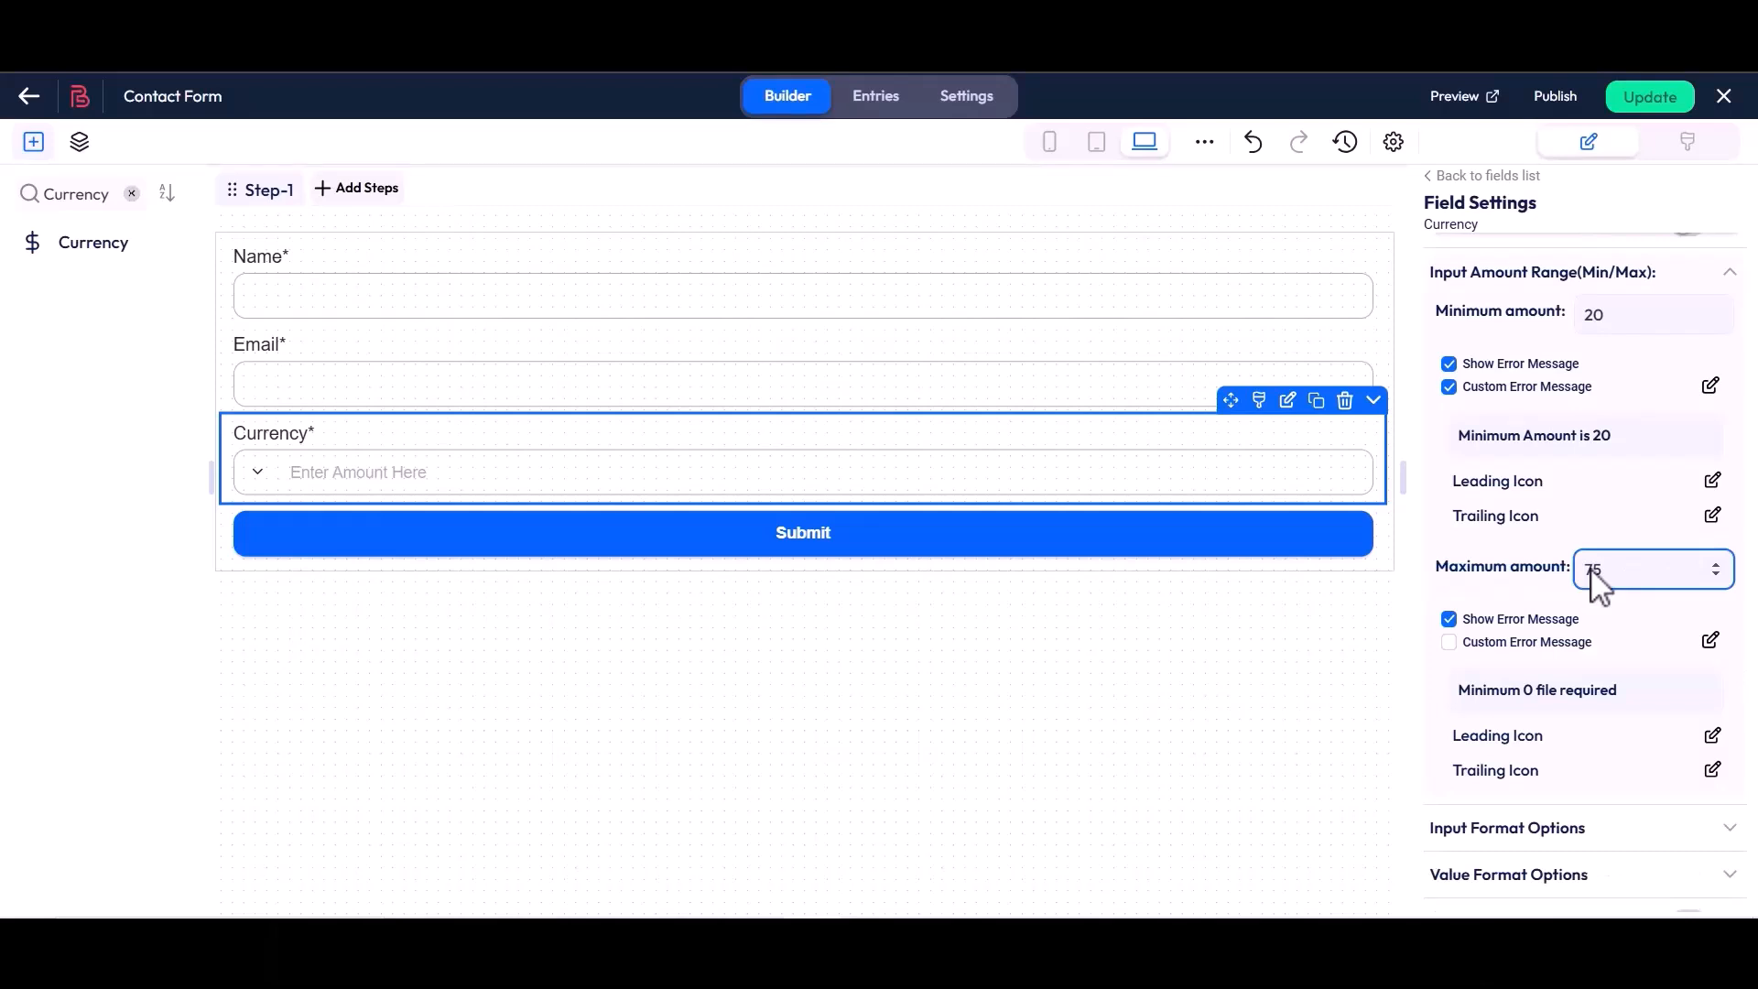
- Enable the custom error message for the maximum amount and save its text as "Maximum Amount is 75"
{"action": "left_click", "coordinate": [1448, 642]}
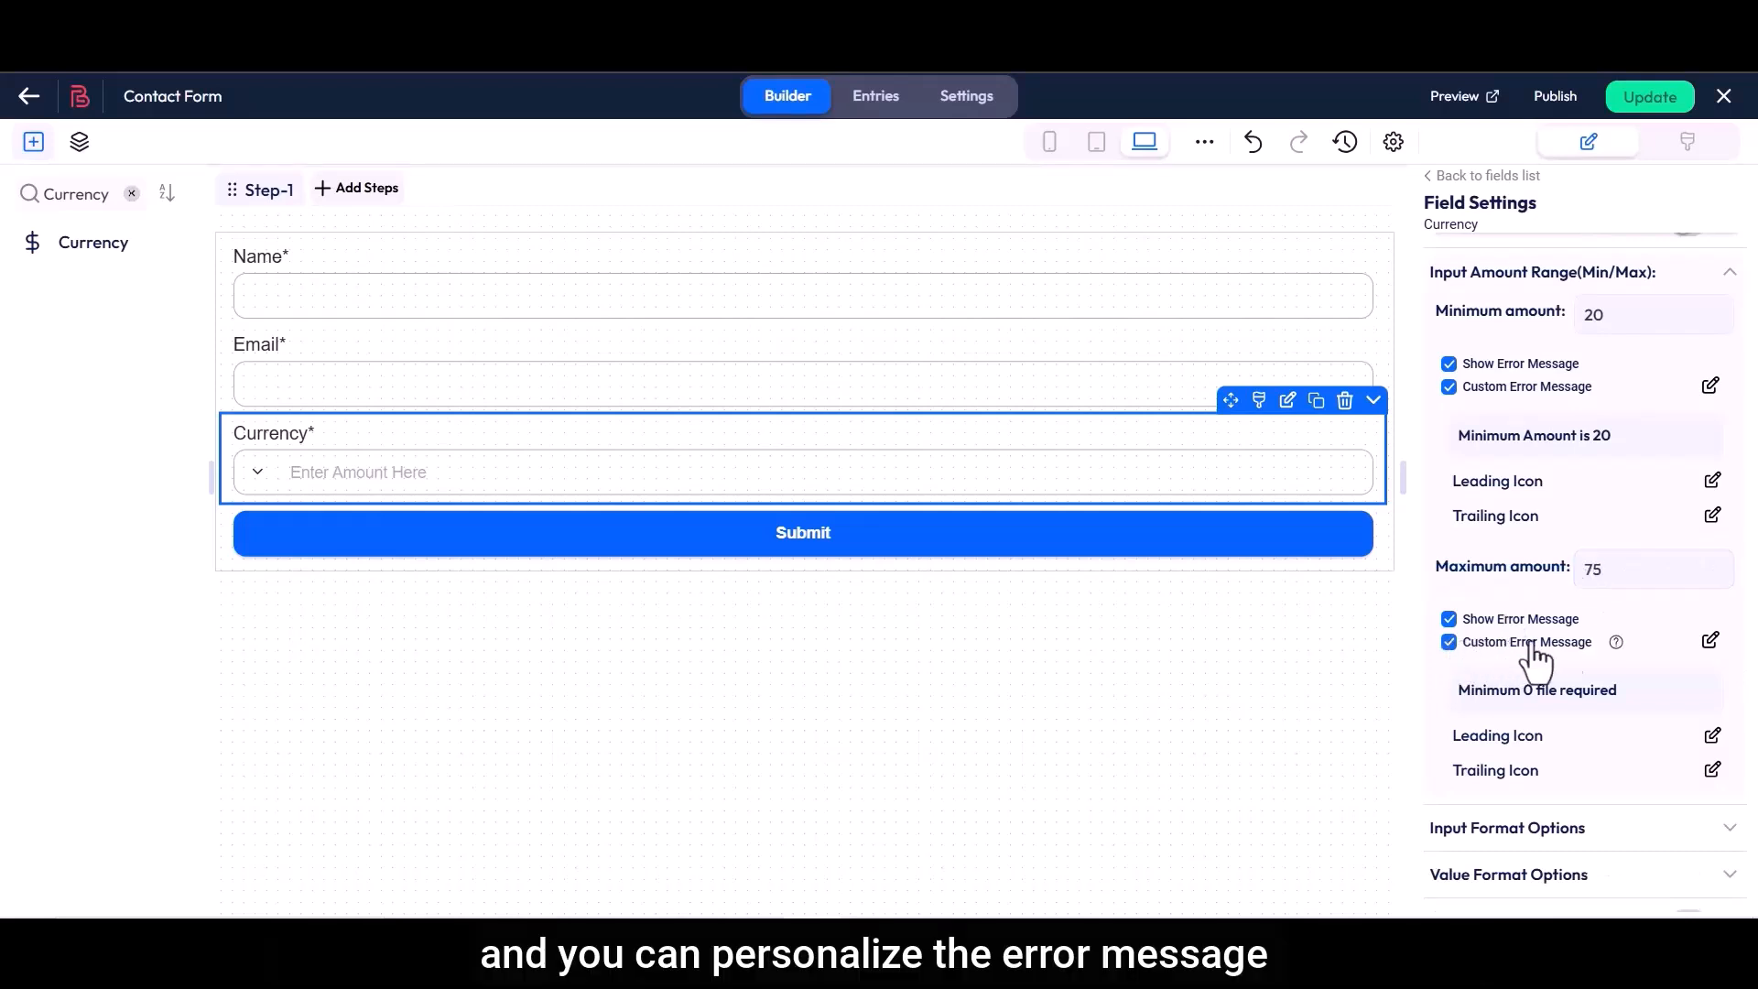
{"action": "left_click", "coordinate": [1709, 640]}
{"action": "left_click_drag", "start_coordinate": [507, 450], "coordinate": [714, 467]}
{"action": "key", "text": "BackSpace"}
{"action": "type", "text": "Maximum Amount is 75"}
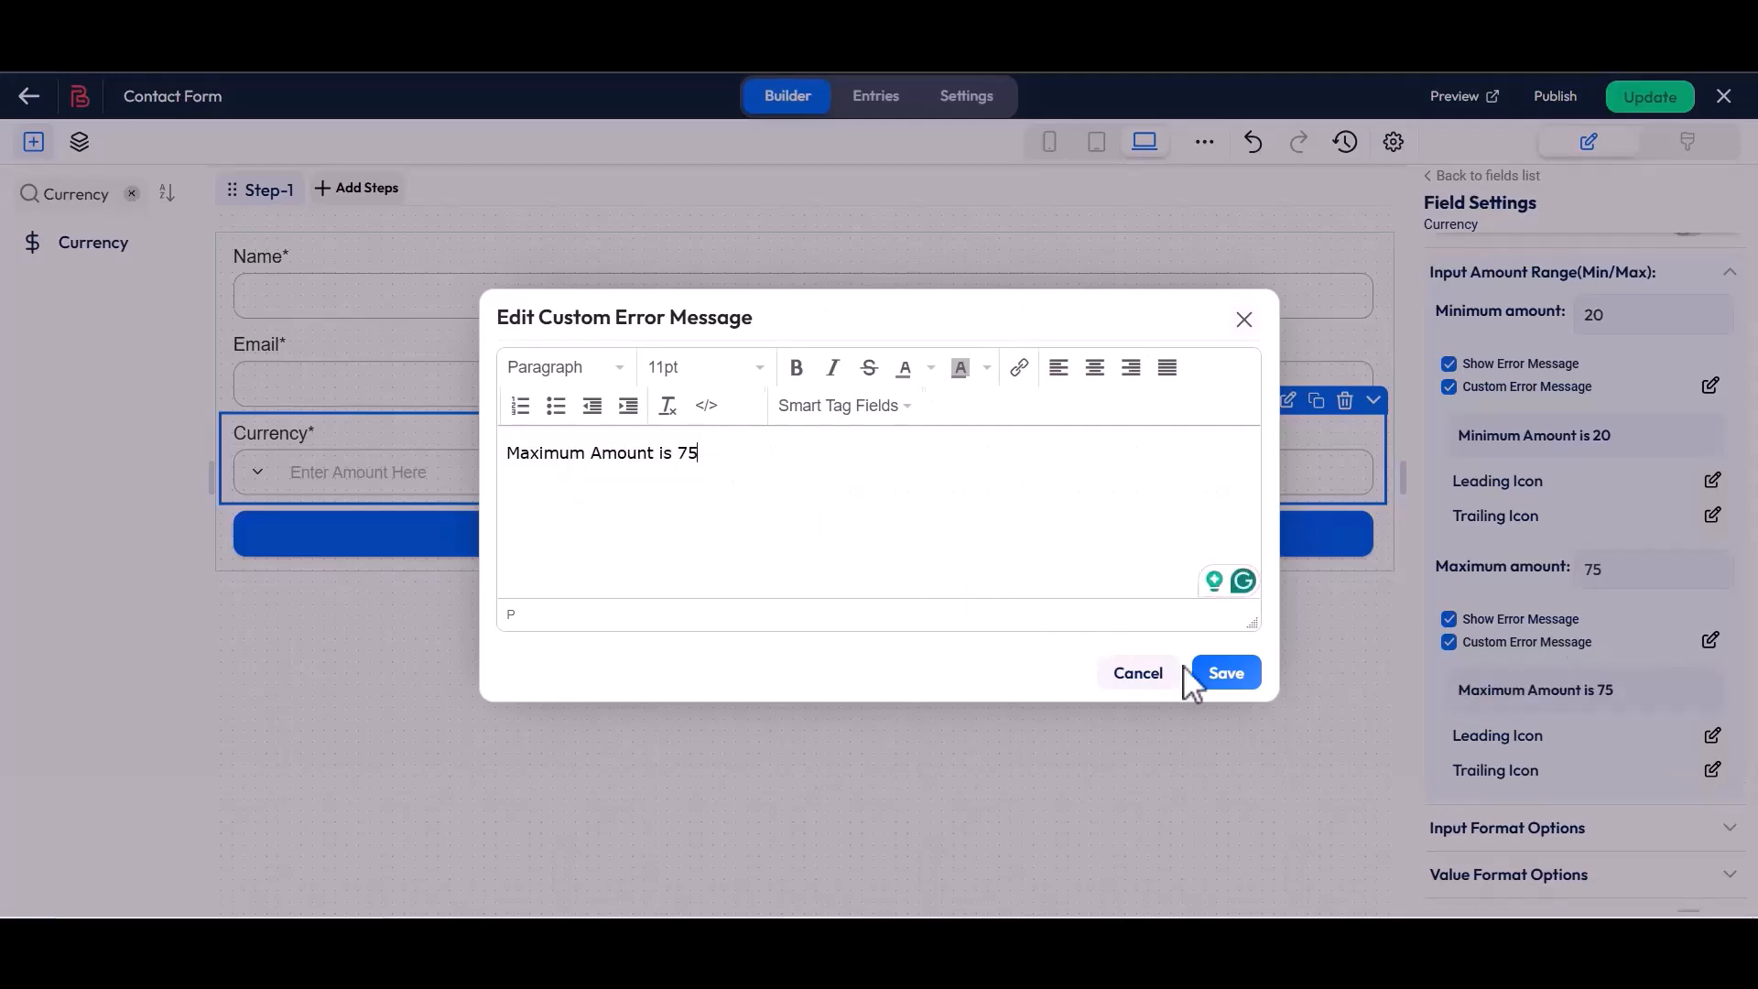
{"action": "left_click", "coordinate": [1226, 672]}
- Choose the Browser formatter in the Input Format Options and switch off the Currency Symbol
{"action": "scroll", "coordinate": [1431, 700], "scroll_direction": "down", "scroll_amount": 3}
{"action": "left_click_drag", "start_coordinate": [1428, 556], "coordinate": [1600, 569]}
{"action": "left_click", "coordinate": [1600, 570]}
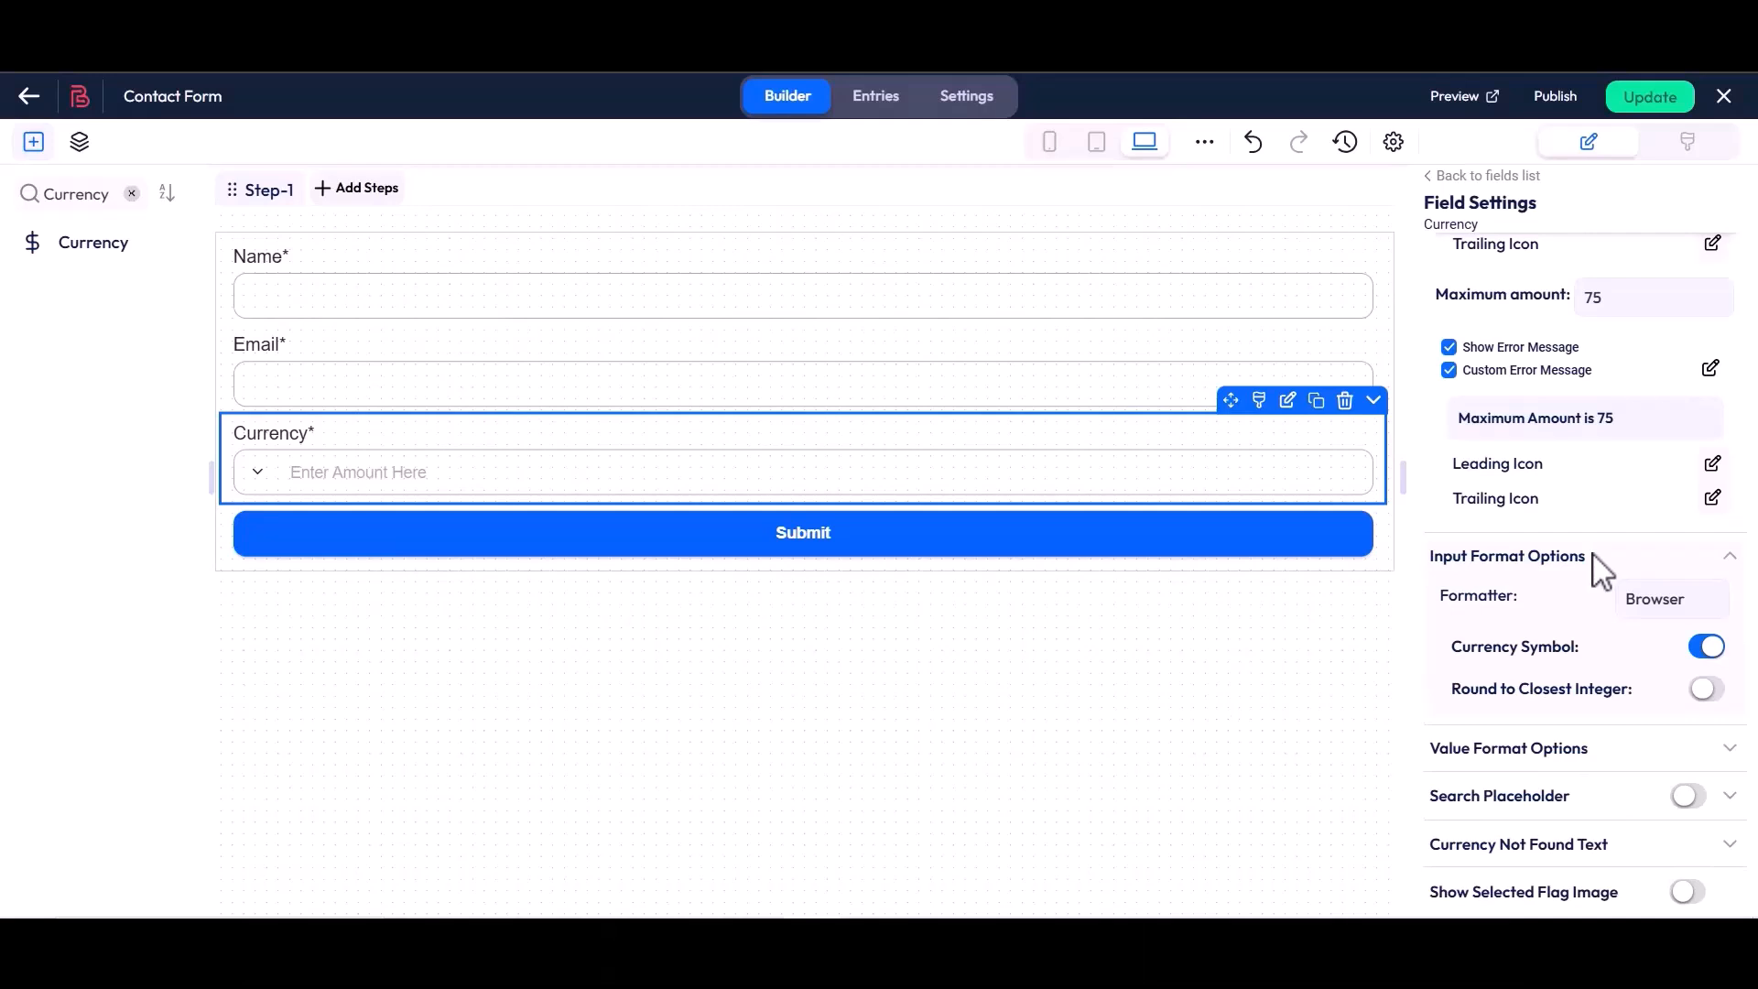
{"action": "left_click_drag", "start_coordinate": [1444, 606], "coordinate": [1526, 608]}
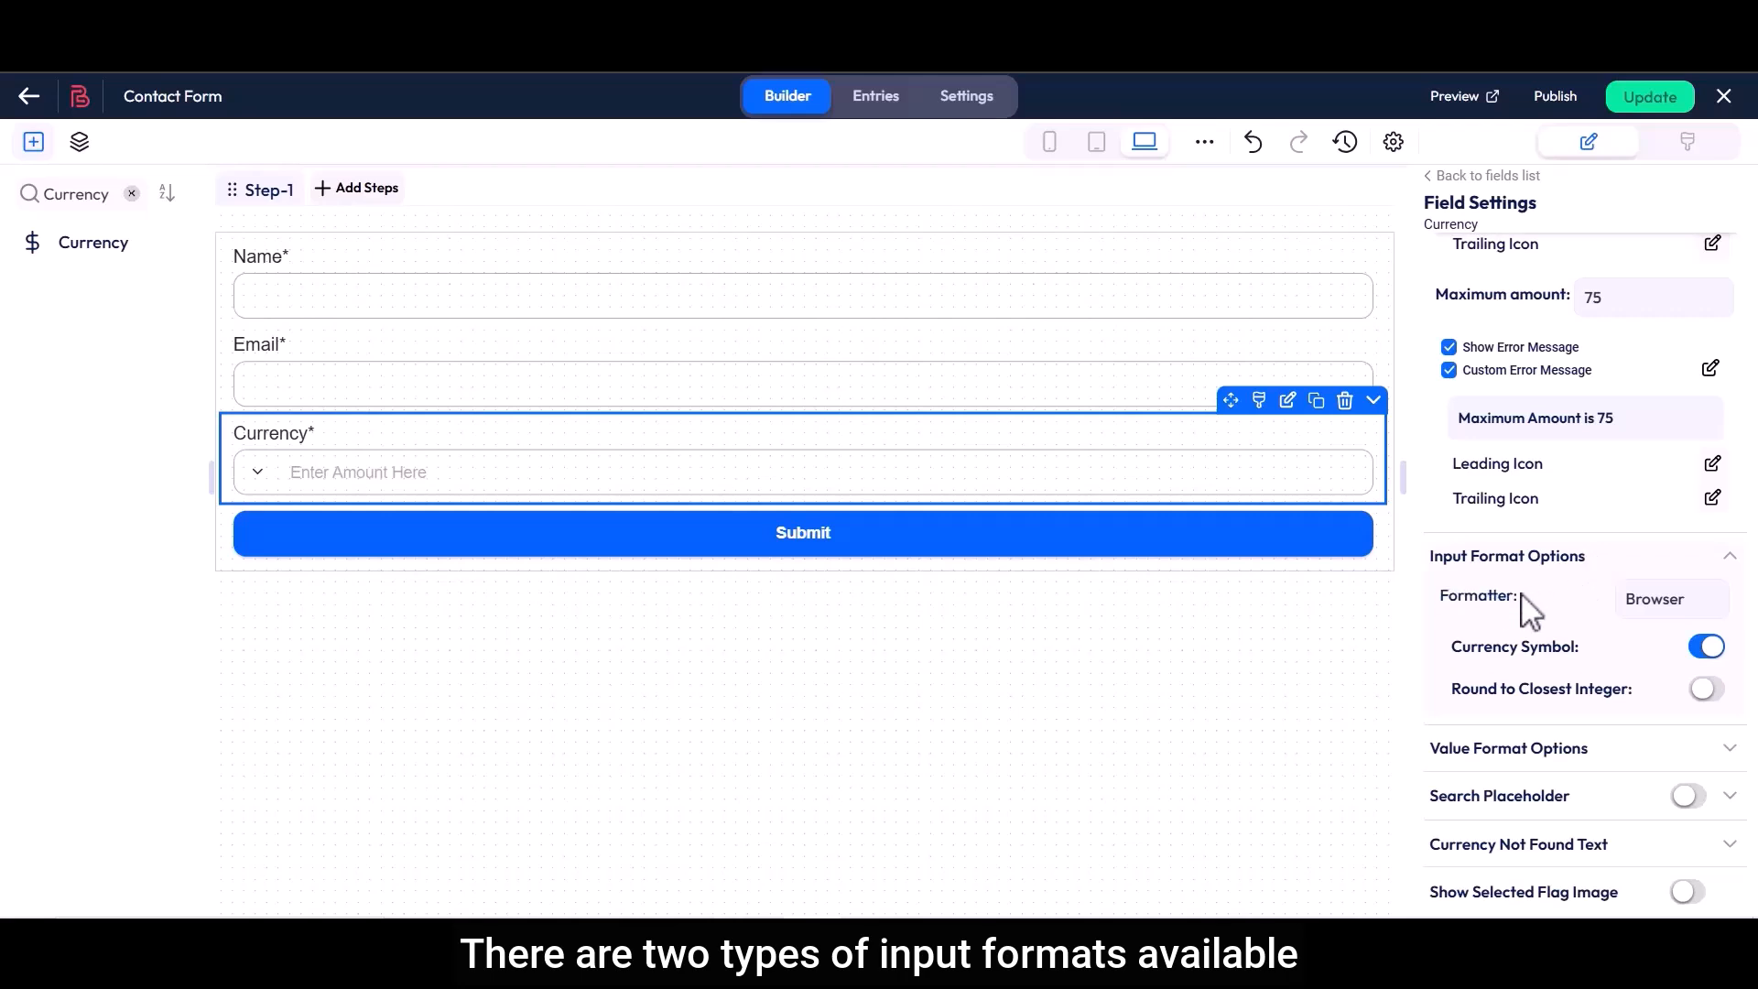
{"action": "left_click", "coordinate": [1644, 606]}
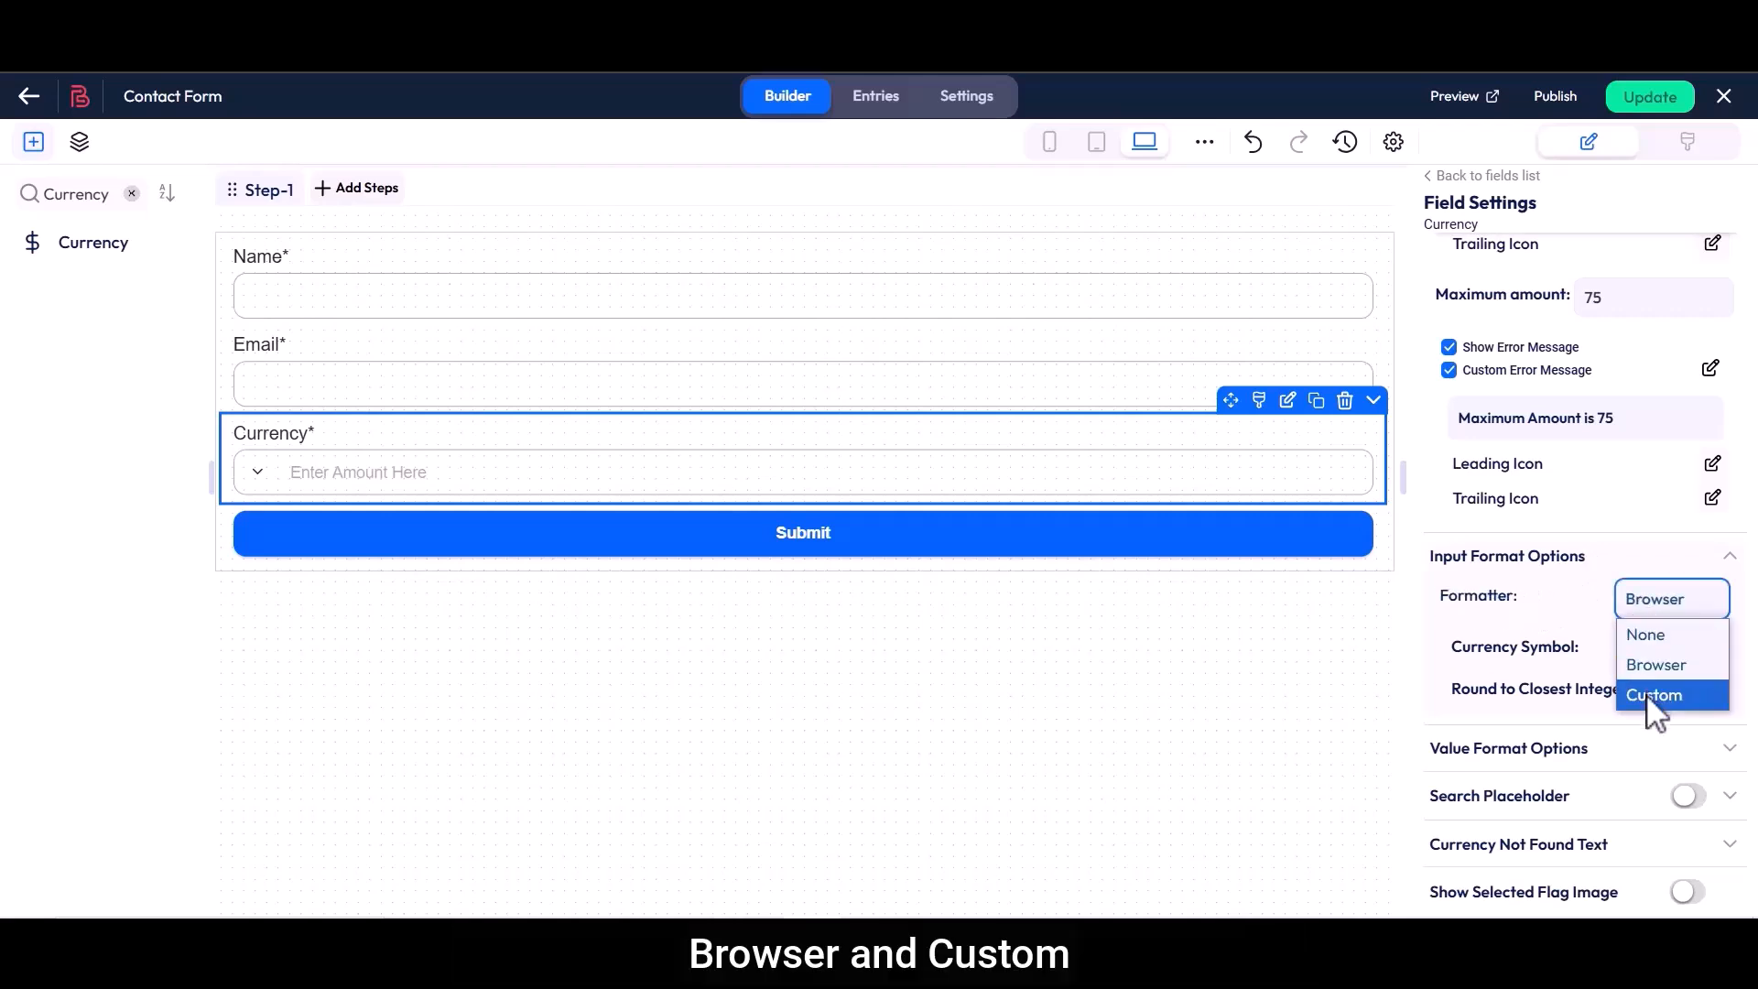
{"action": "left_click", "coordinate": [1648, 668]}
{"action": "left_click_drag", "start_coordinate": [1453, 650], "coordinate": [1585, 651]}
{"action": "left_click", "coordinate": [1588, 651]}
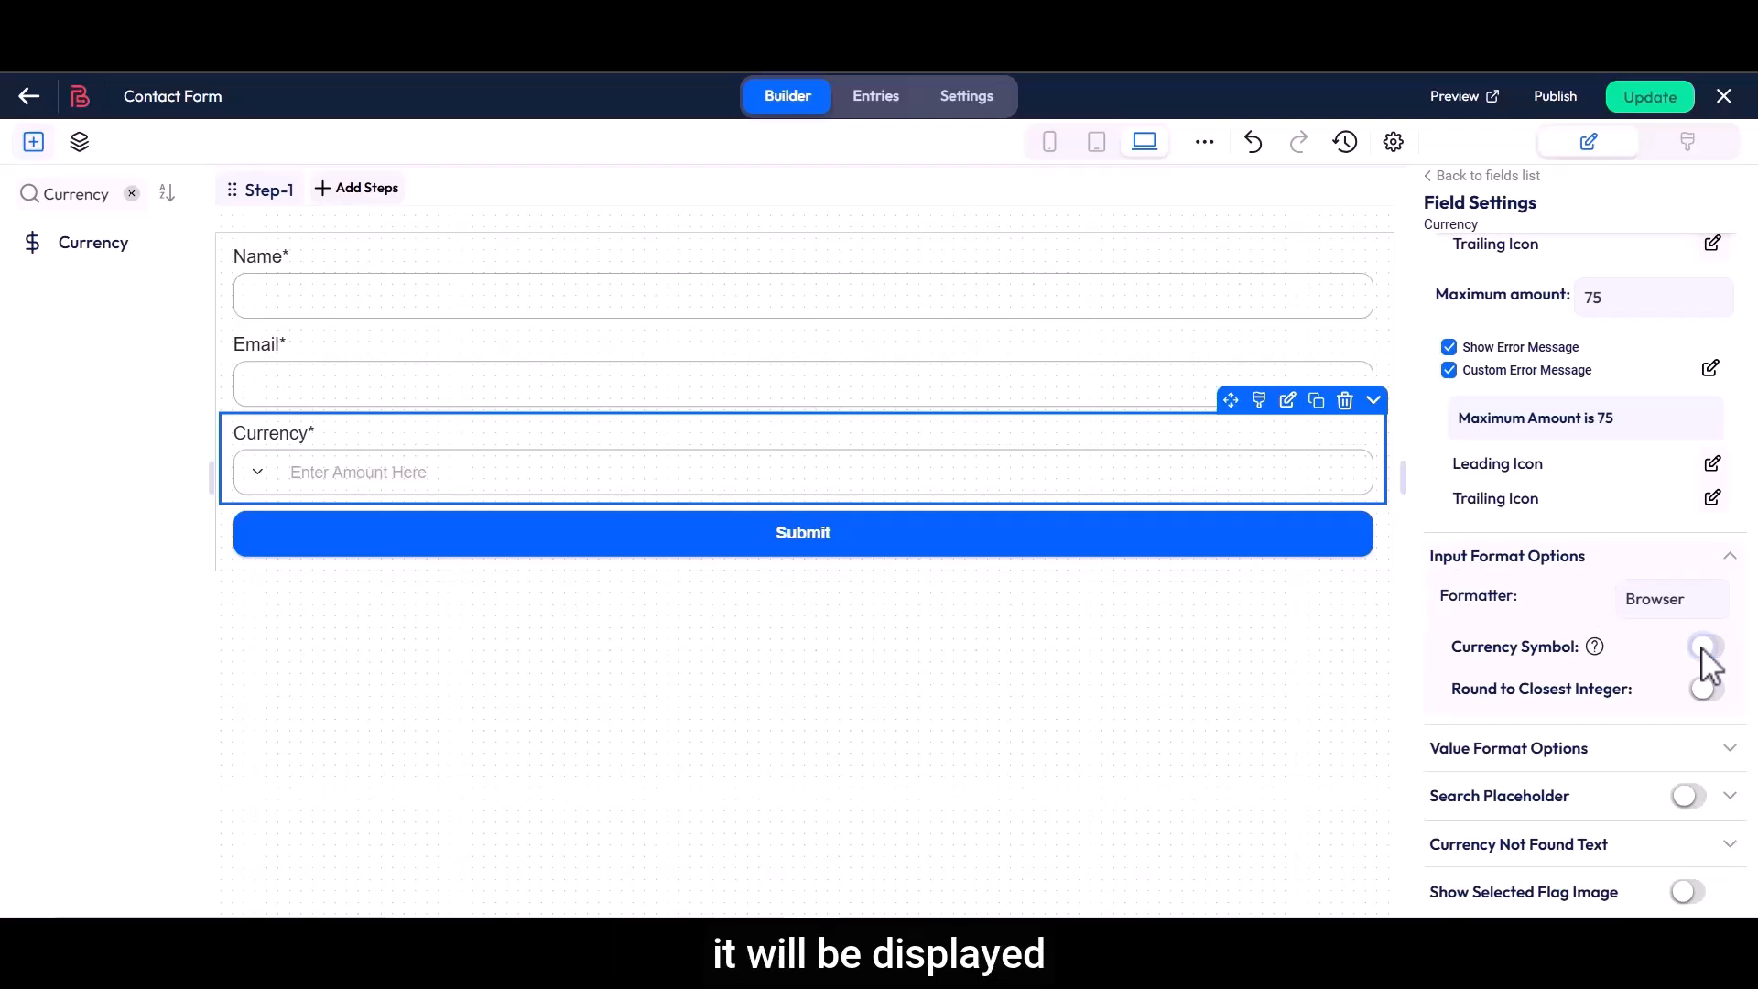
- Enable Round to Closest Integer in the Input Format Options
{"action": "left_click_drag", "start_coordinate": [1453, 694], "coordinate": [1634, 698]}
{"action": "left_click", "coordinate": [1645, 706]}
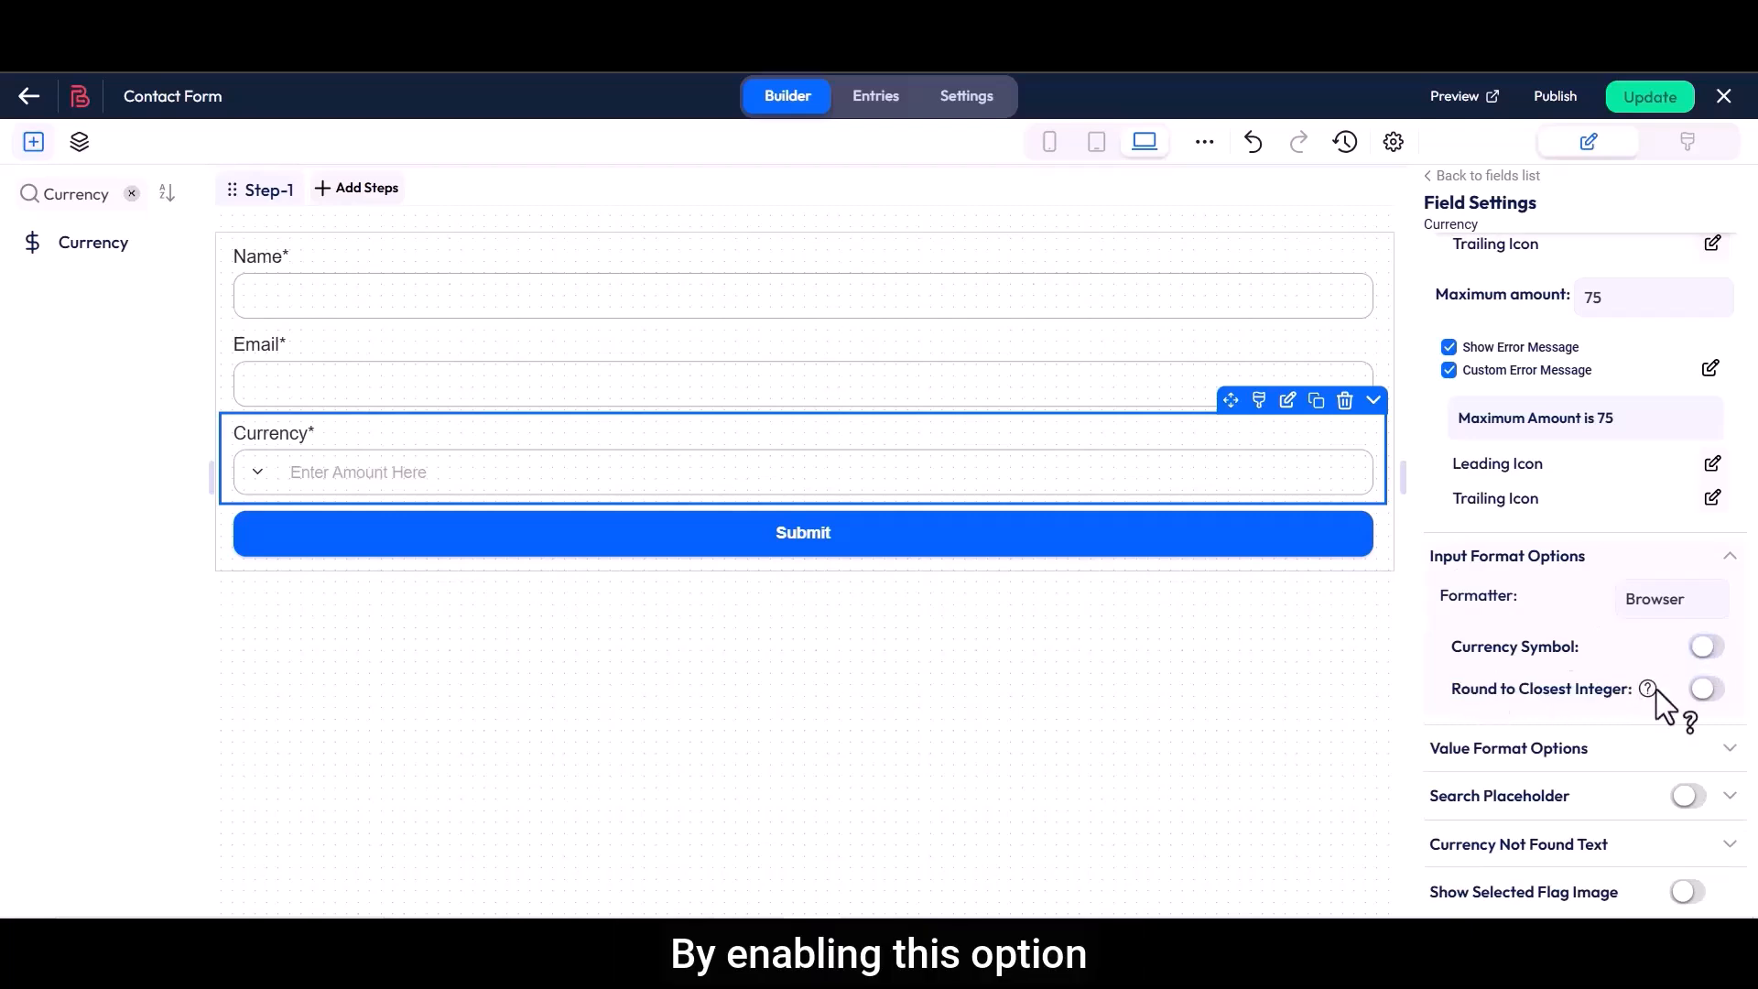
{"action": "left_click", "coordinate": [1706, 689]}
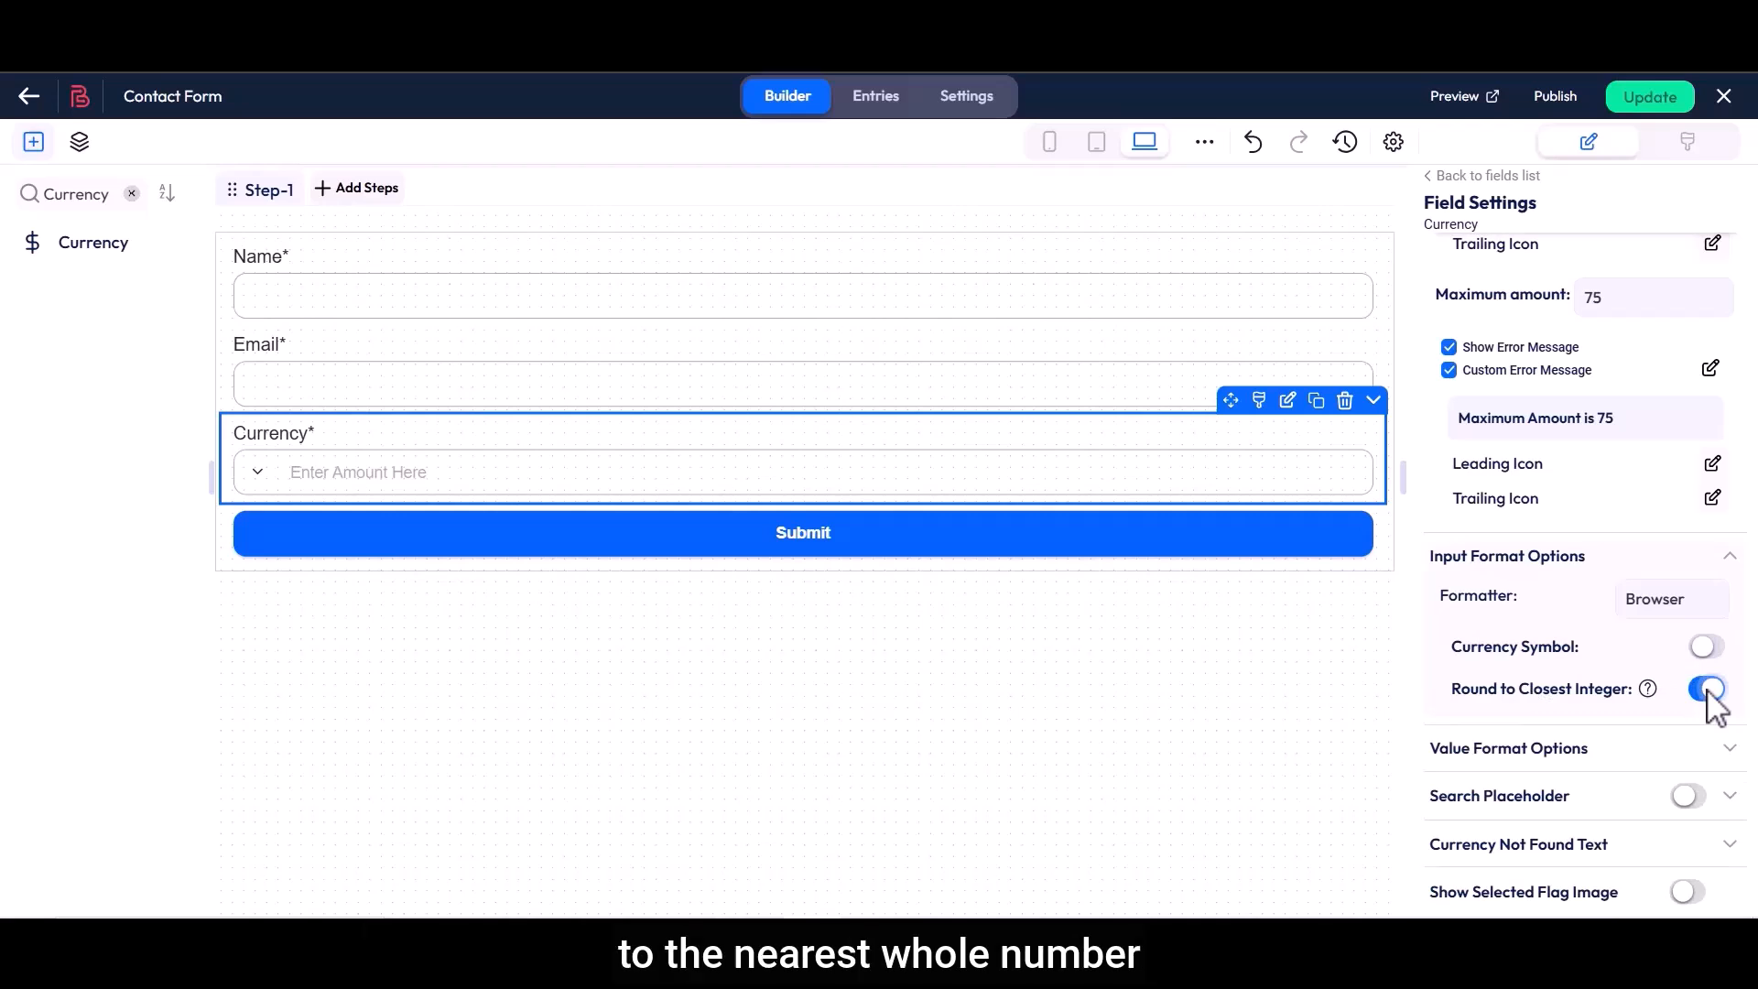
- Enable the Search Placeholder with the text "Search Currency Here..."
{"action": "scroll", "coordinate": [1709, 709], "scroll_direction": "down", "scroll_amount": 3}
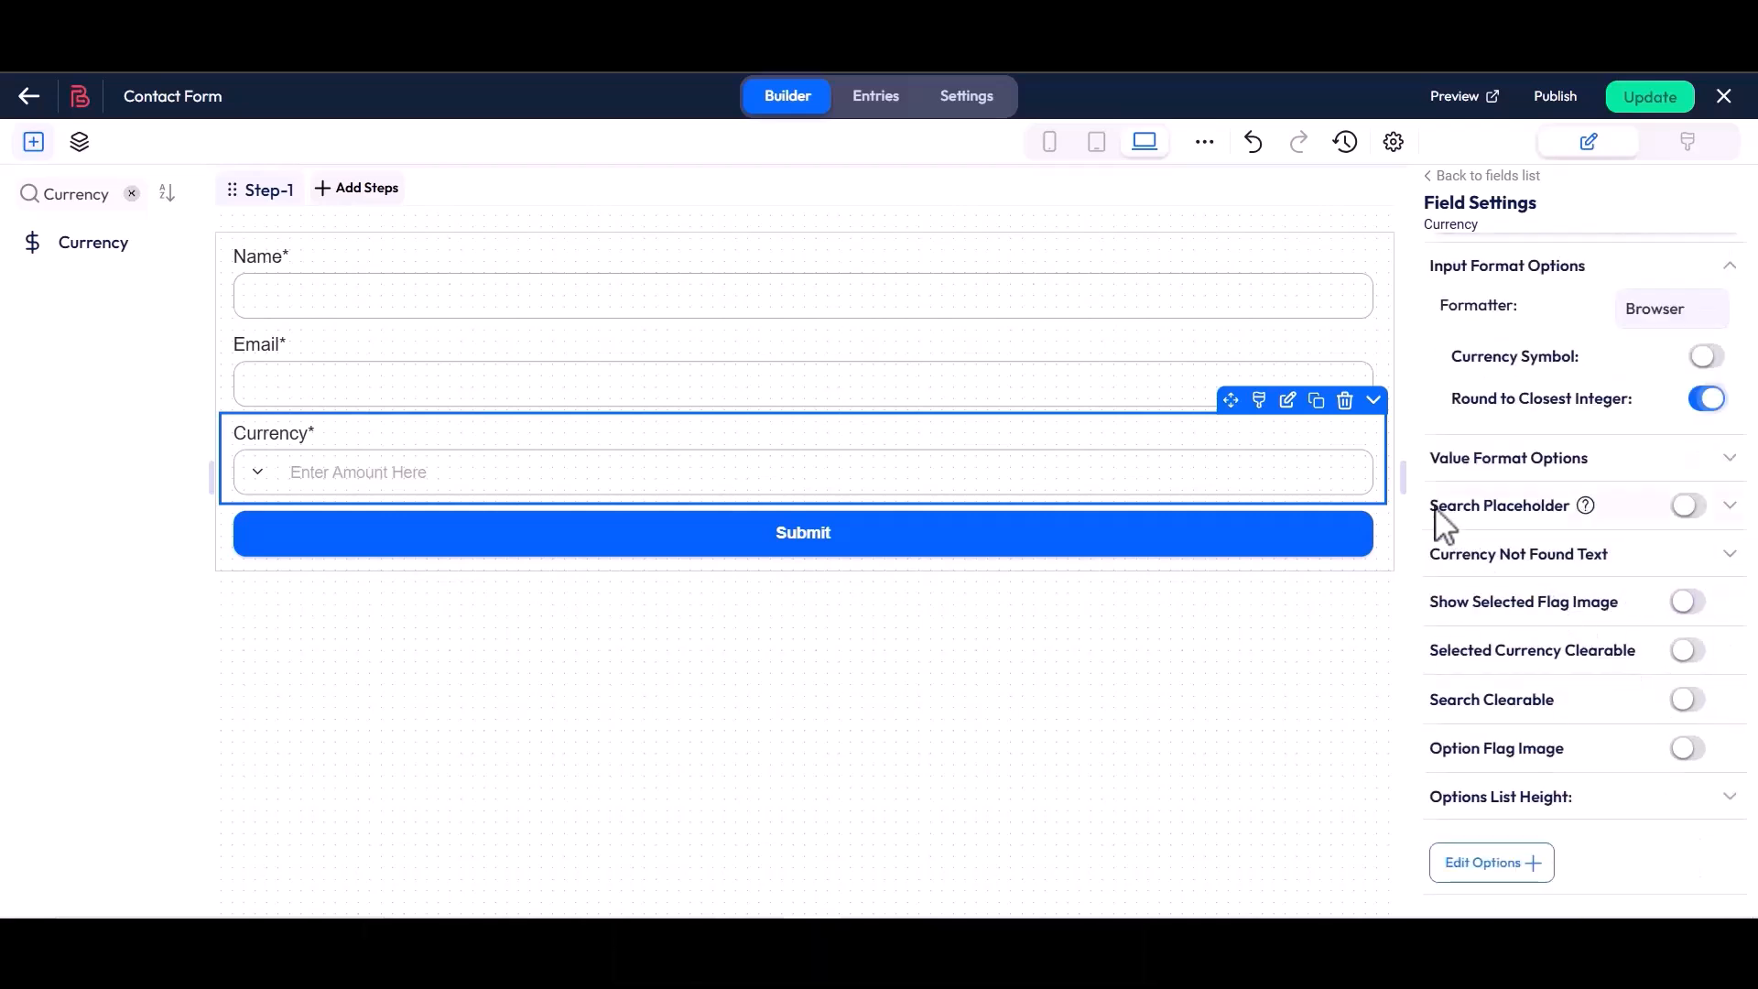
{"action": "left_click_drag", "start_coordinate": [1432, 507], "coordinate": [1541, 517]}
{"action": "left_click", "coordinate": [1687, 506]}
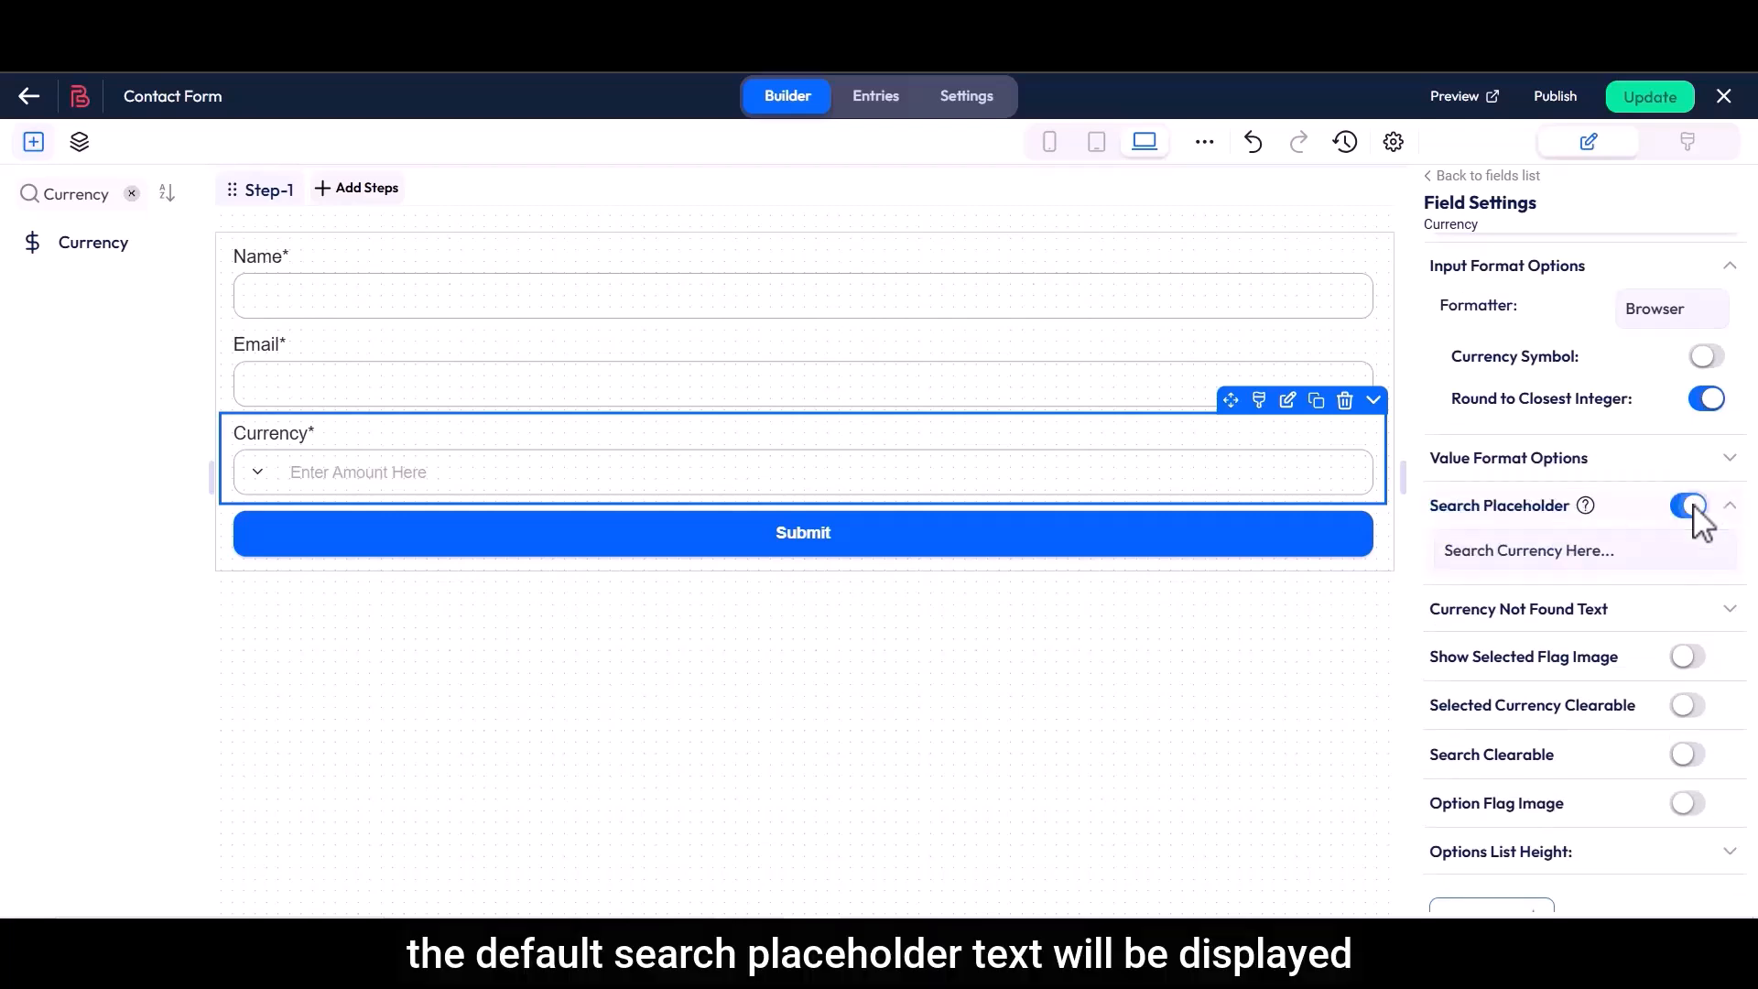
{"action": "left_click_drag", "start_coordinate": [1443, 551], "coordinate": [1624, 553]}
{"action": "left_click", "coordinate": [1624, 553]}
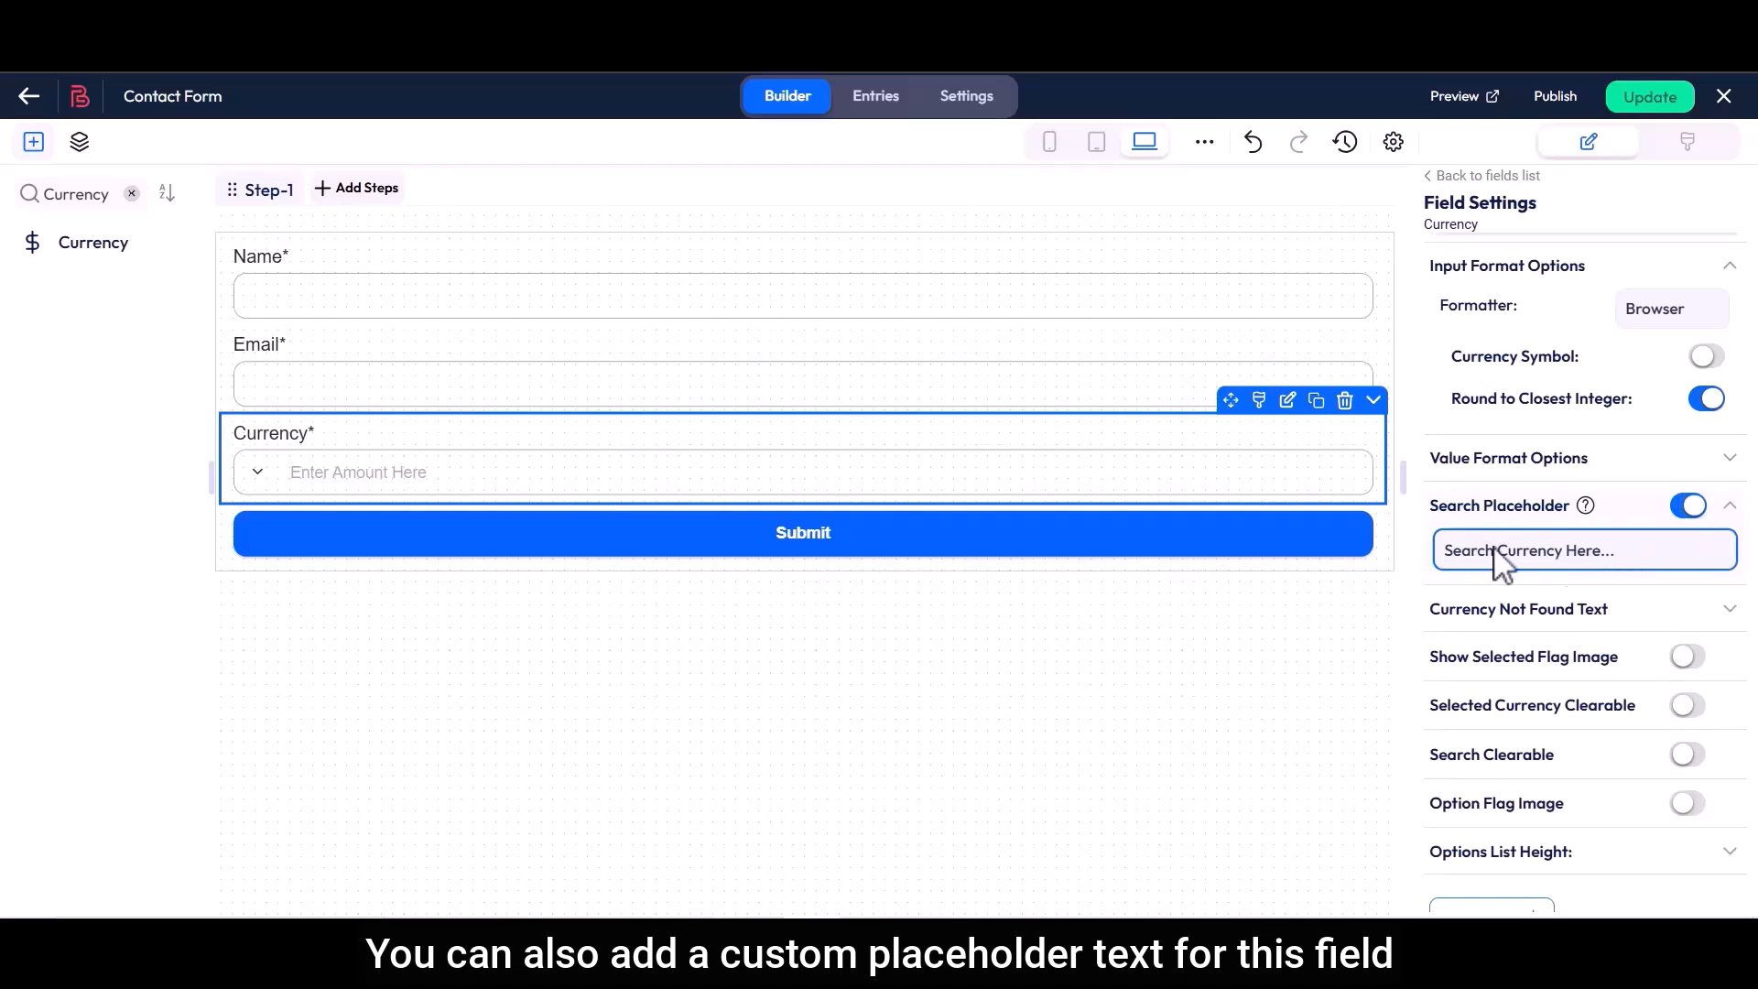
- Open the form's currency list, try it without the Search Placeholder, and switch the placeholder on again
{"action": "left_click", "coordinate": [259, 472]}
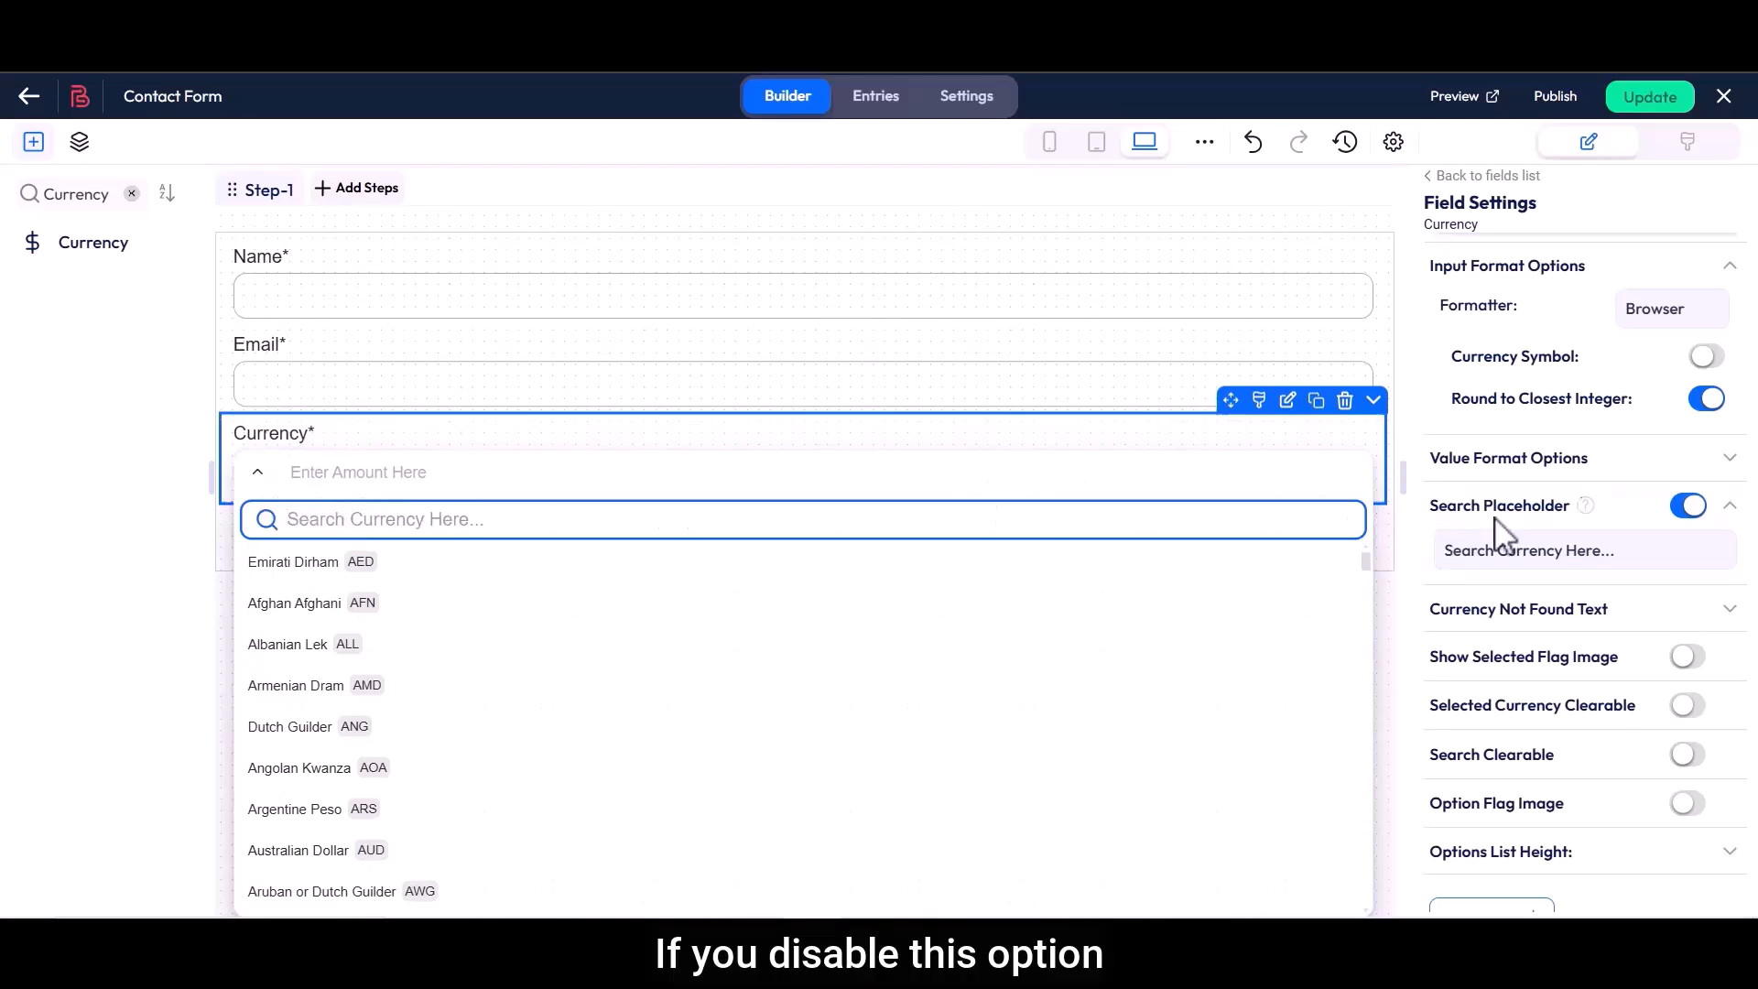
{"action": "left_click", "coordinate": [1687, 506]}
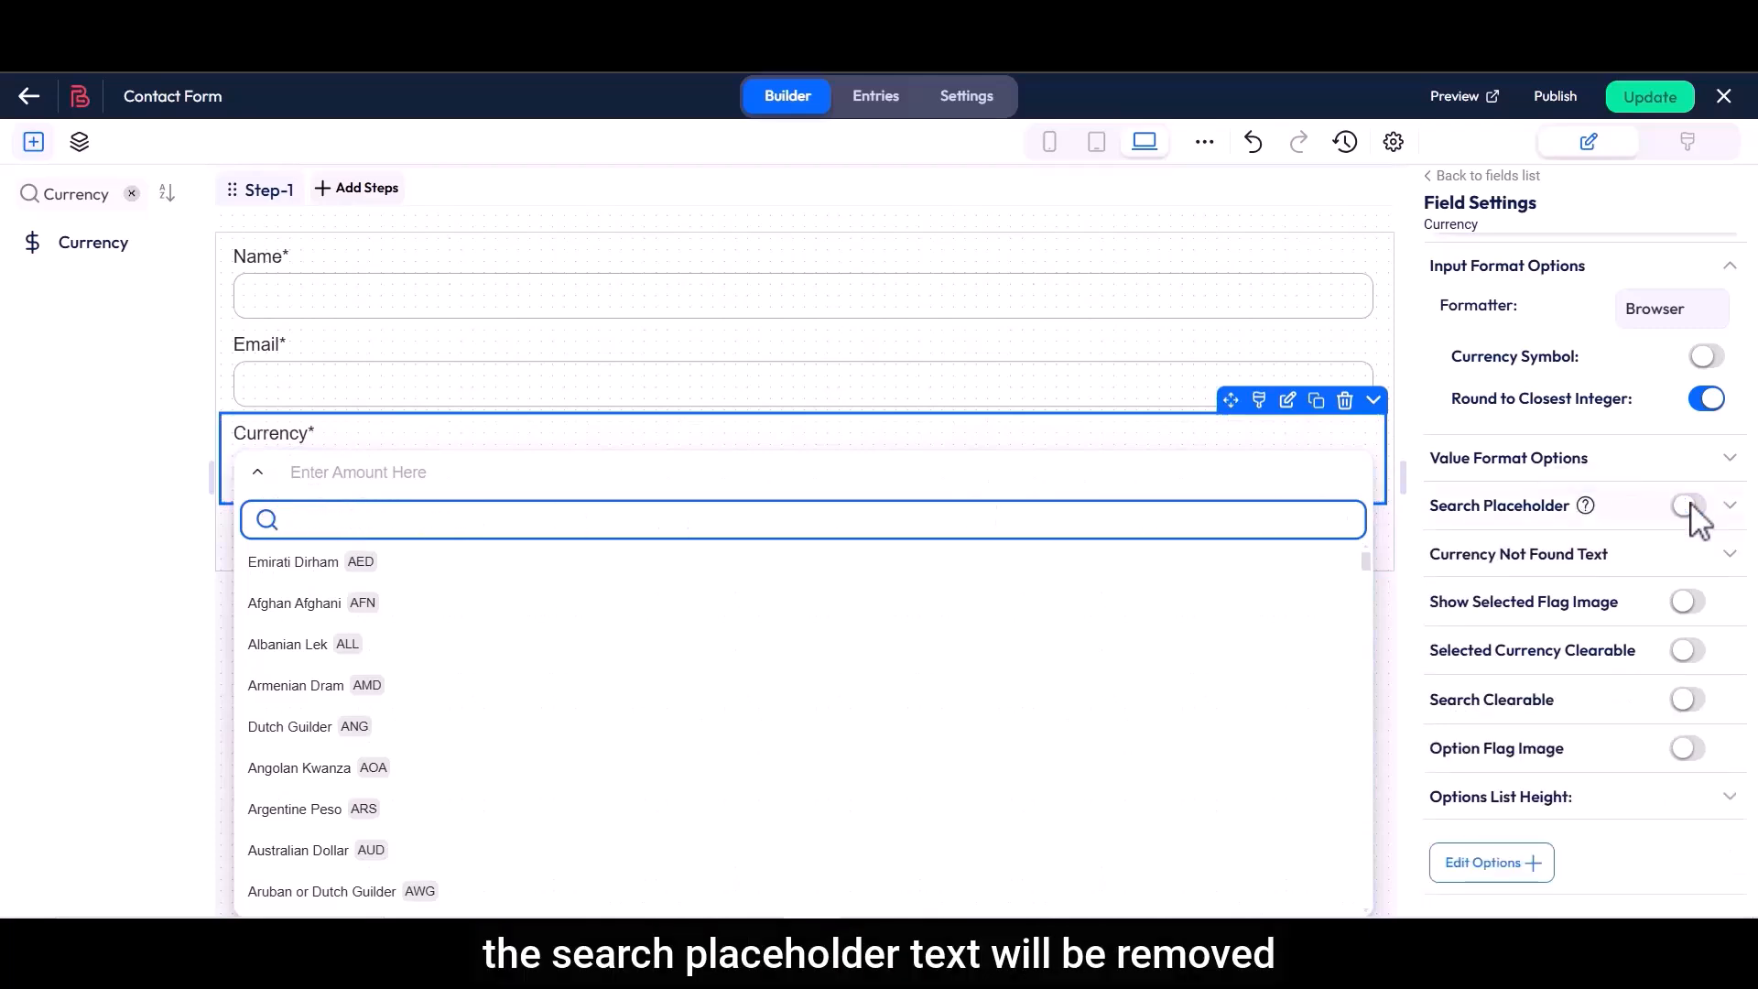
{"action": "left_click", "coordinate": [1689, 507]}
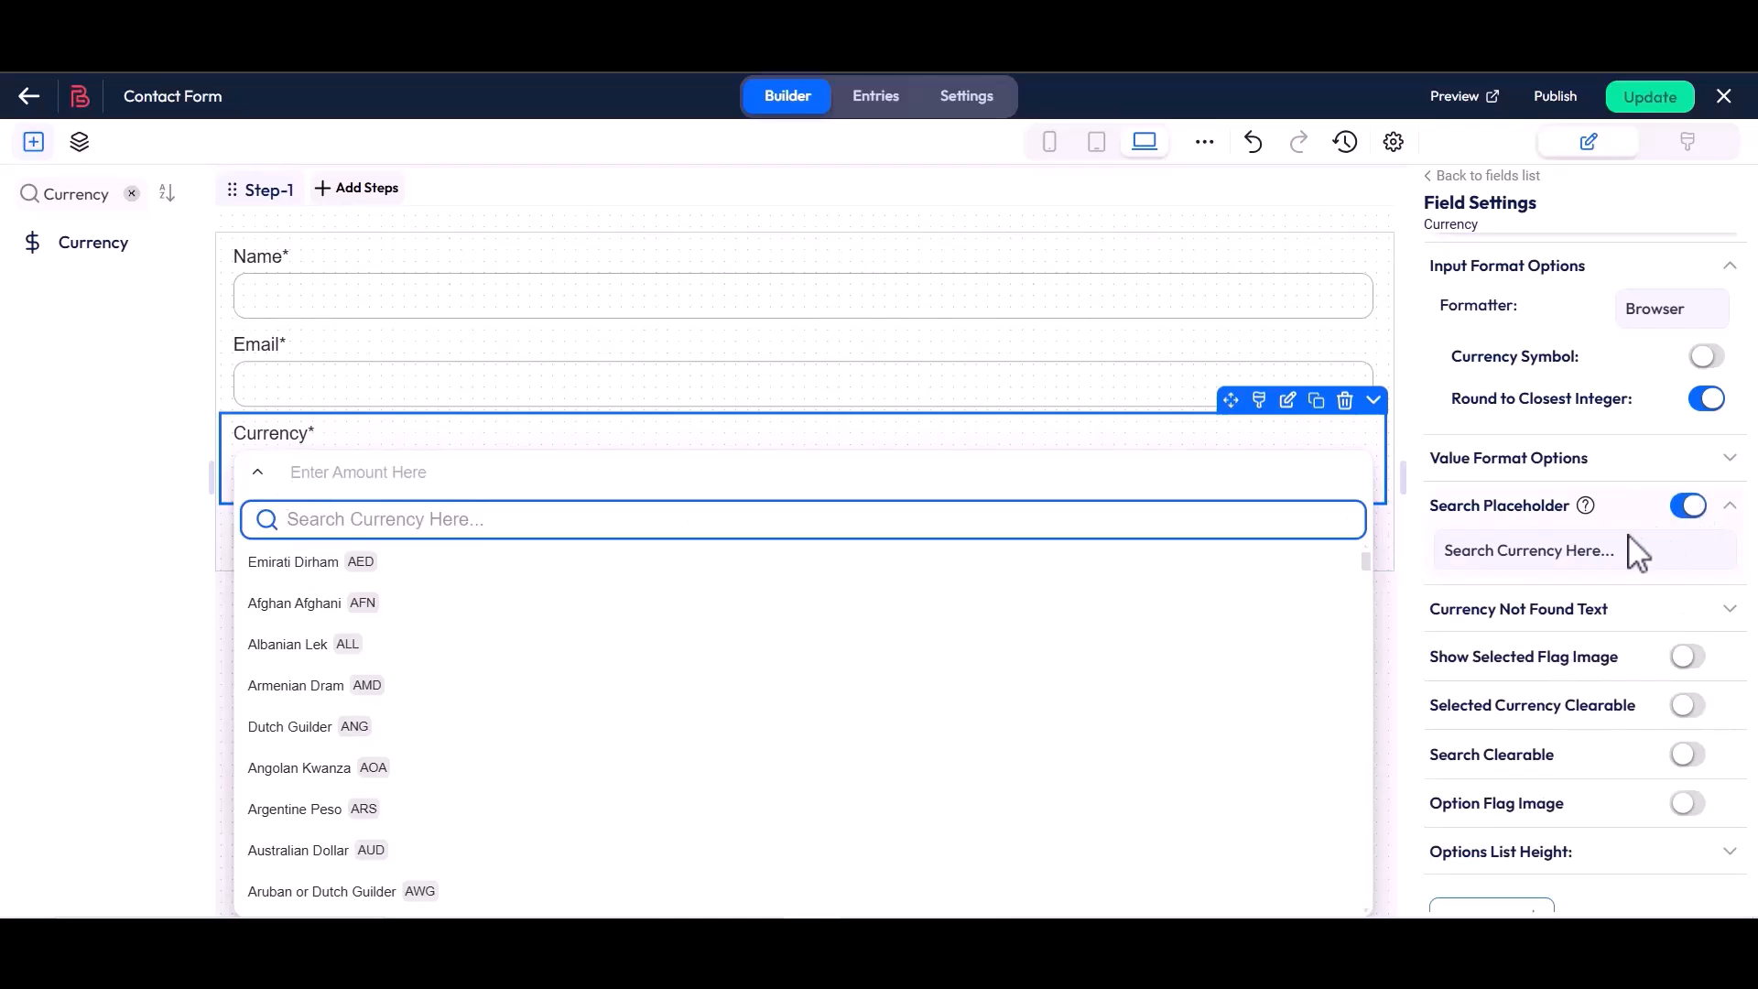
- Expand the Currency Not Found Text setting, test it by searching the currency list for "Custom", and clear the search
{"action": "left_click", "coordinate": [1619, 610]}
{"action": "left_click_drag", "start_coordinate": [1453, 668], "coordinate": [1584, 667]}
{"action": "left_click", "coordinate": [1589, 669]}
{"action": "left_click", "coordinate": [655, 538]}
{"action": "type", "text": "Custom"}
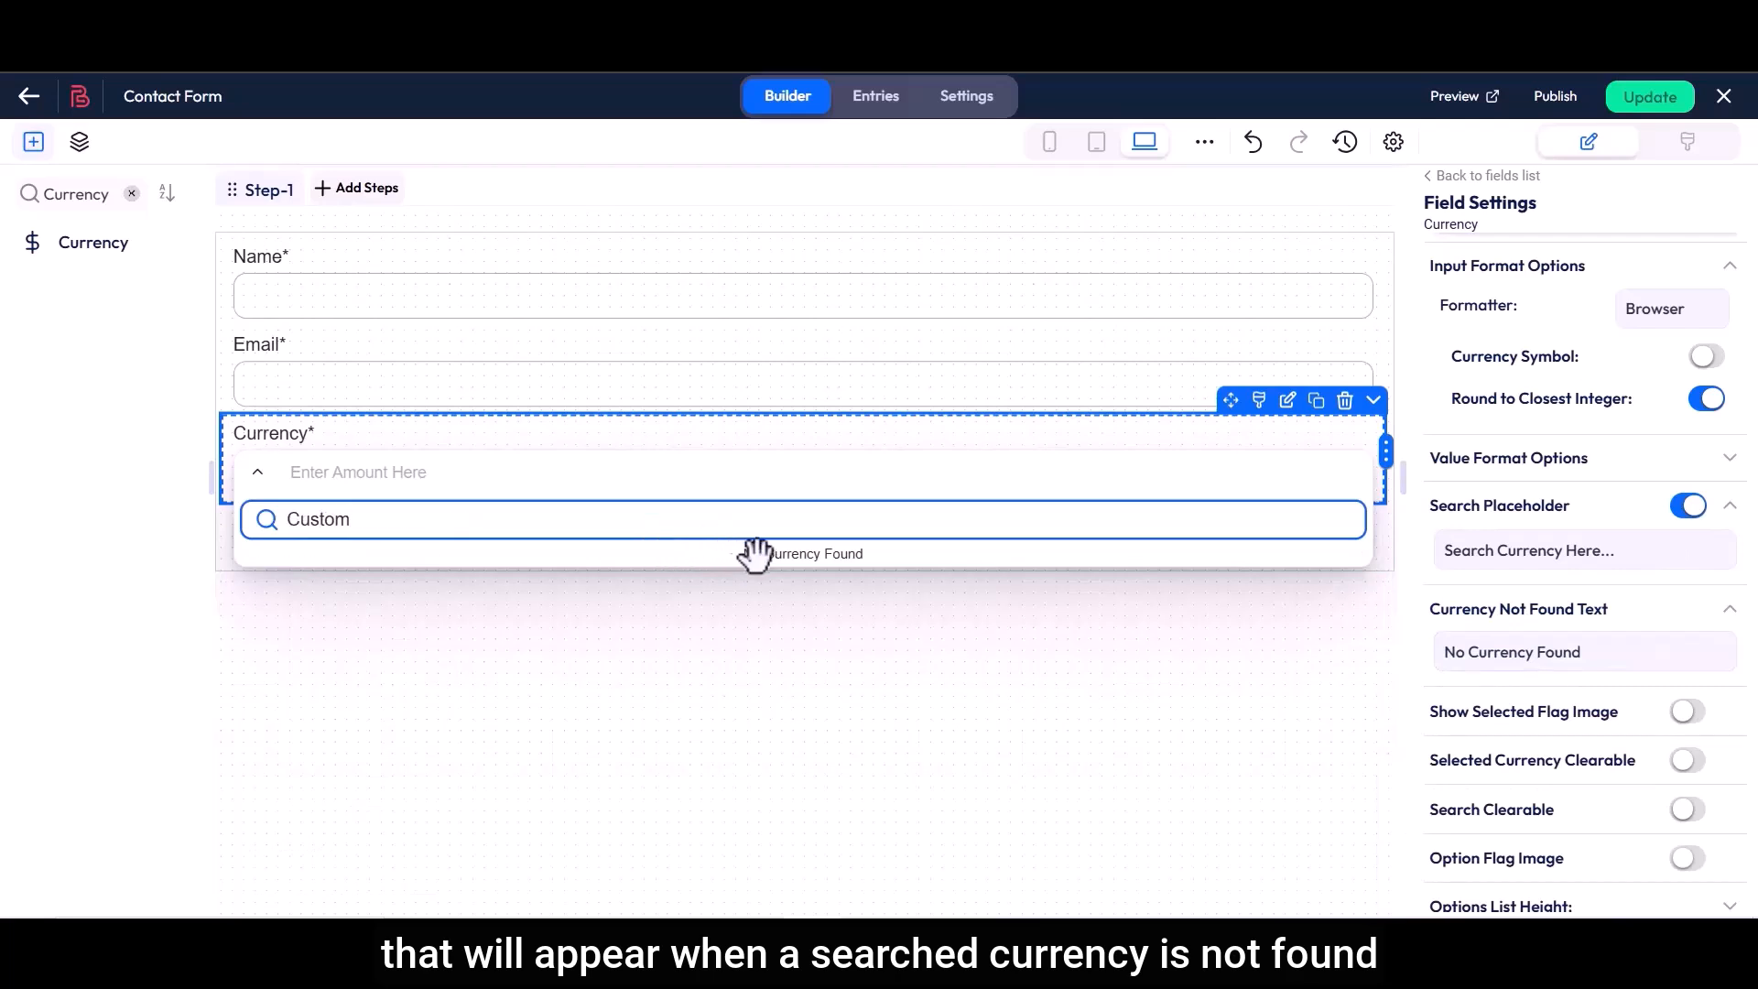
{"action": "key", "text": "BackSpace"}
{"action": "key", "text": "BackSpace"}
{"action": "key", "text": "BackSpace"}
{"action": "key", "text": "BackSpace"}
{"action": "key", "text": "BackSpace"}
{"action": "key", "text": "BackSpace"}
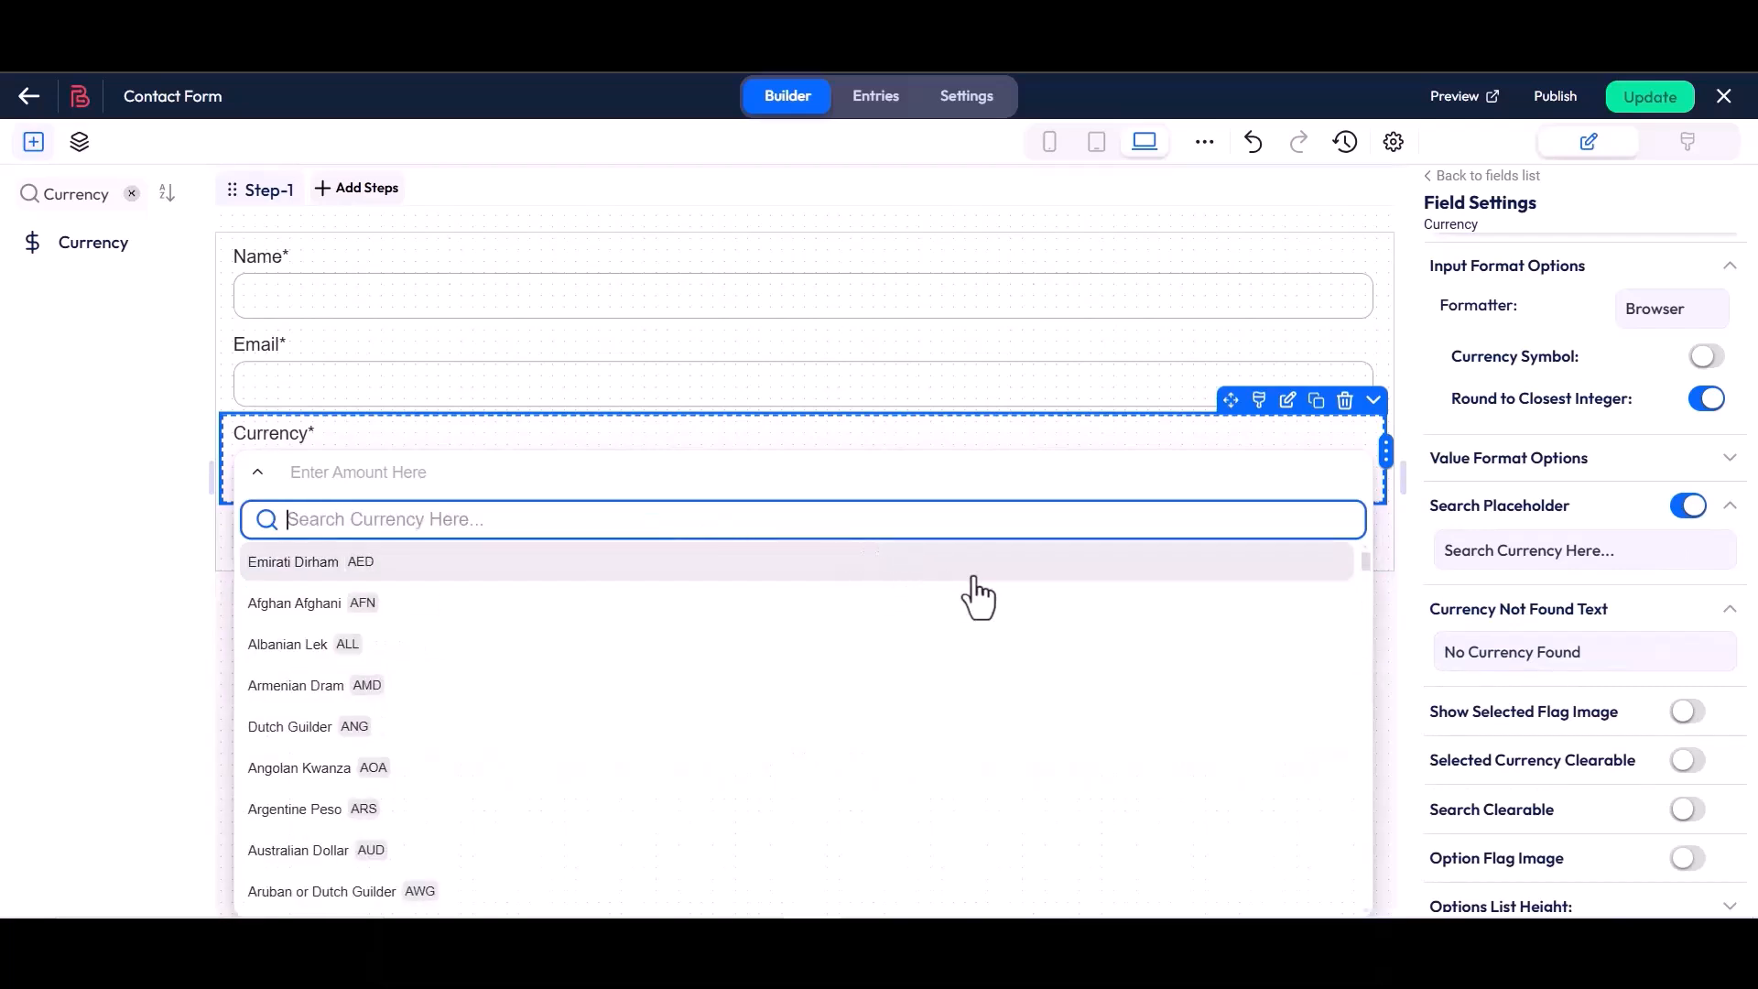
- Enable the Show Selected Flag Image option for the Currency field
{"action": "scroll", "coordinate": [1417, 632], "scroll_direction": "down", "scroll_amount": 1}
{"action": "left_click_drag", "start_coordinate": [1430, 476], "coordinate": [1620, 482]}
{"action": "left_click", "coordinate": [1629, 486]}
{"action": "left_click", "coordinate": [1689, 477]}
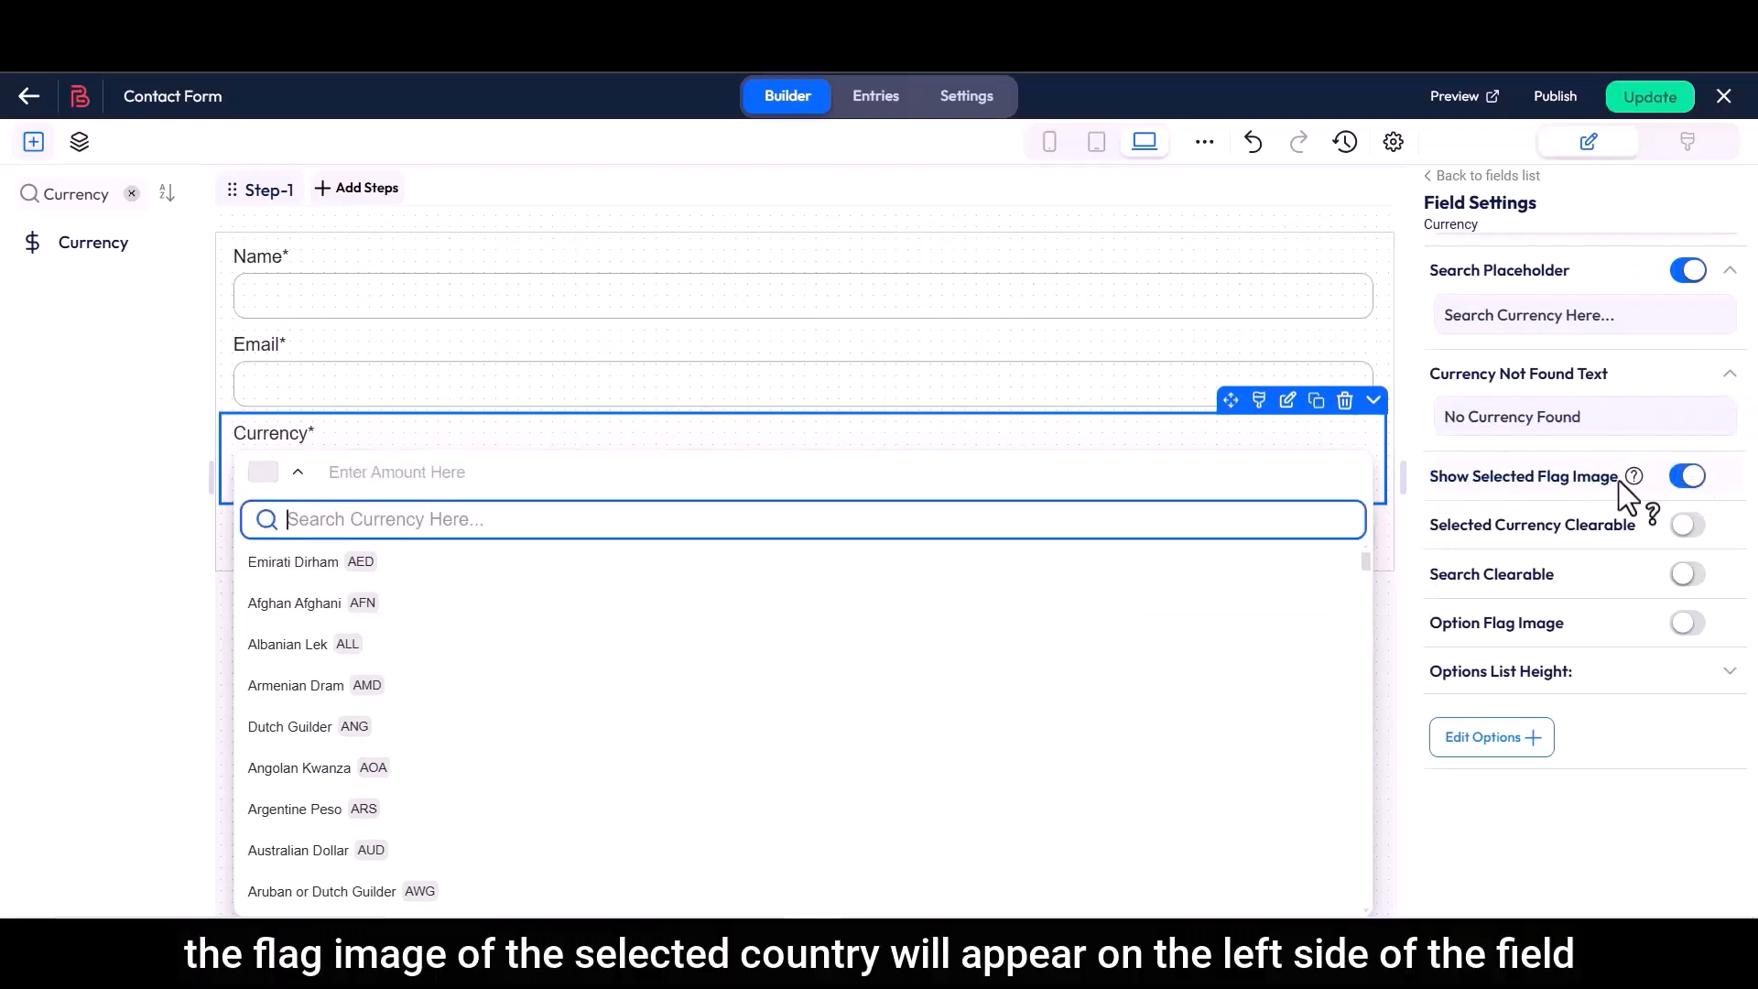
- Test the flag image by finding and selecting Australian Dollar in the currency list, and clear the amount
{"action": "type", "text": "Australian Dollar"}
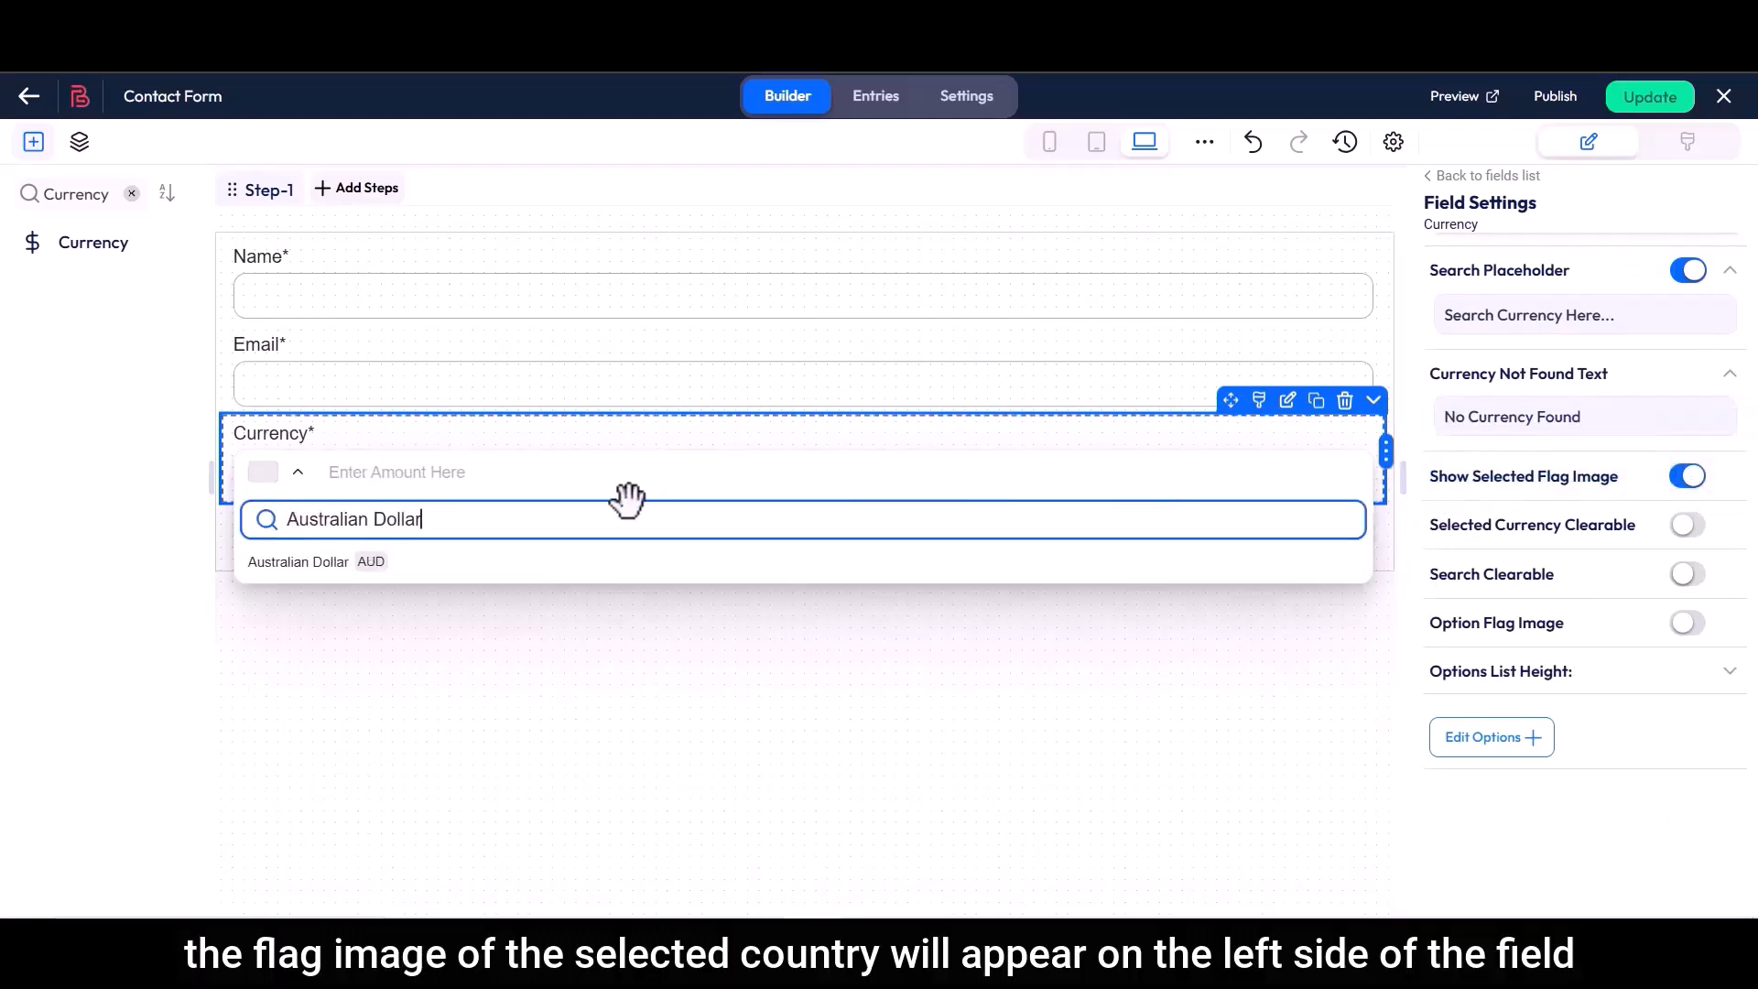
{"action": "left_click", "coordinate": [341, 561]}
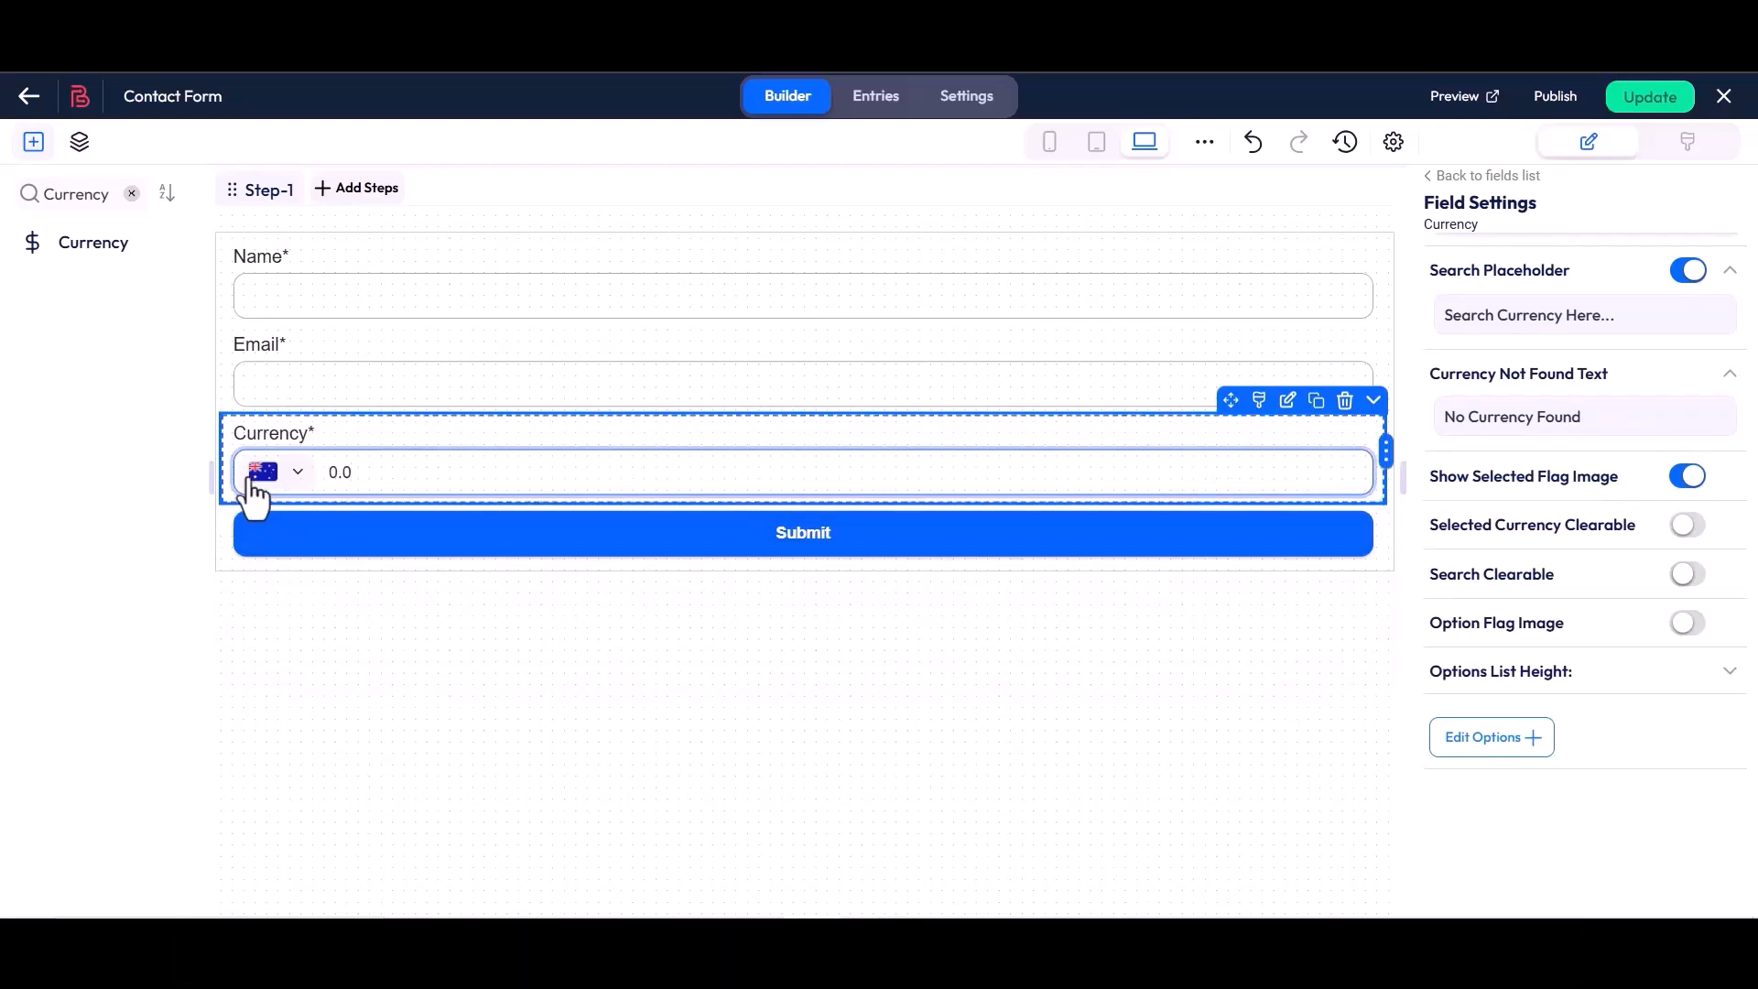
{"action": "key", "text": "BackSpace"}
{"action": "key", "text": "BackSpace"}
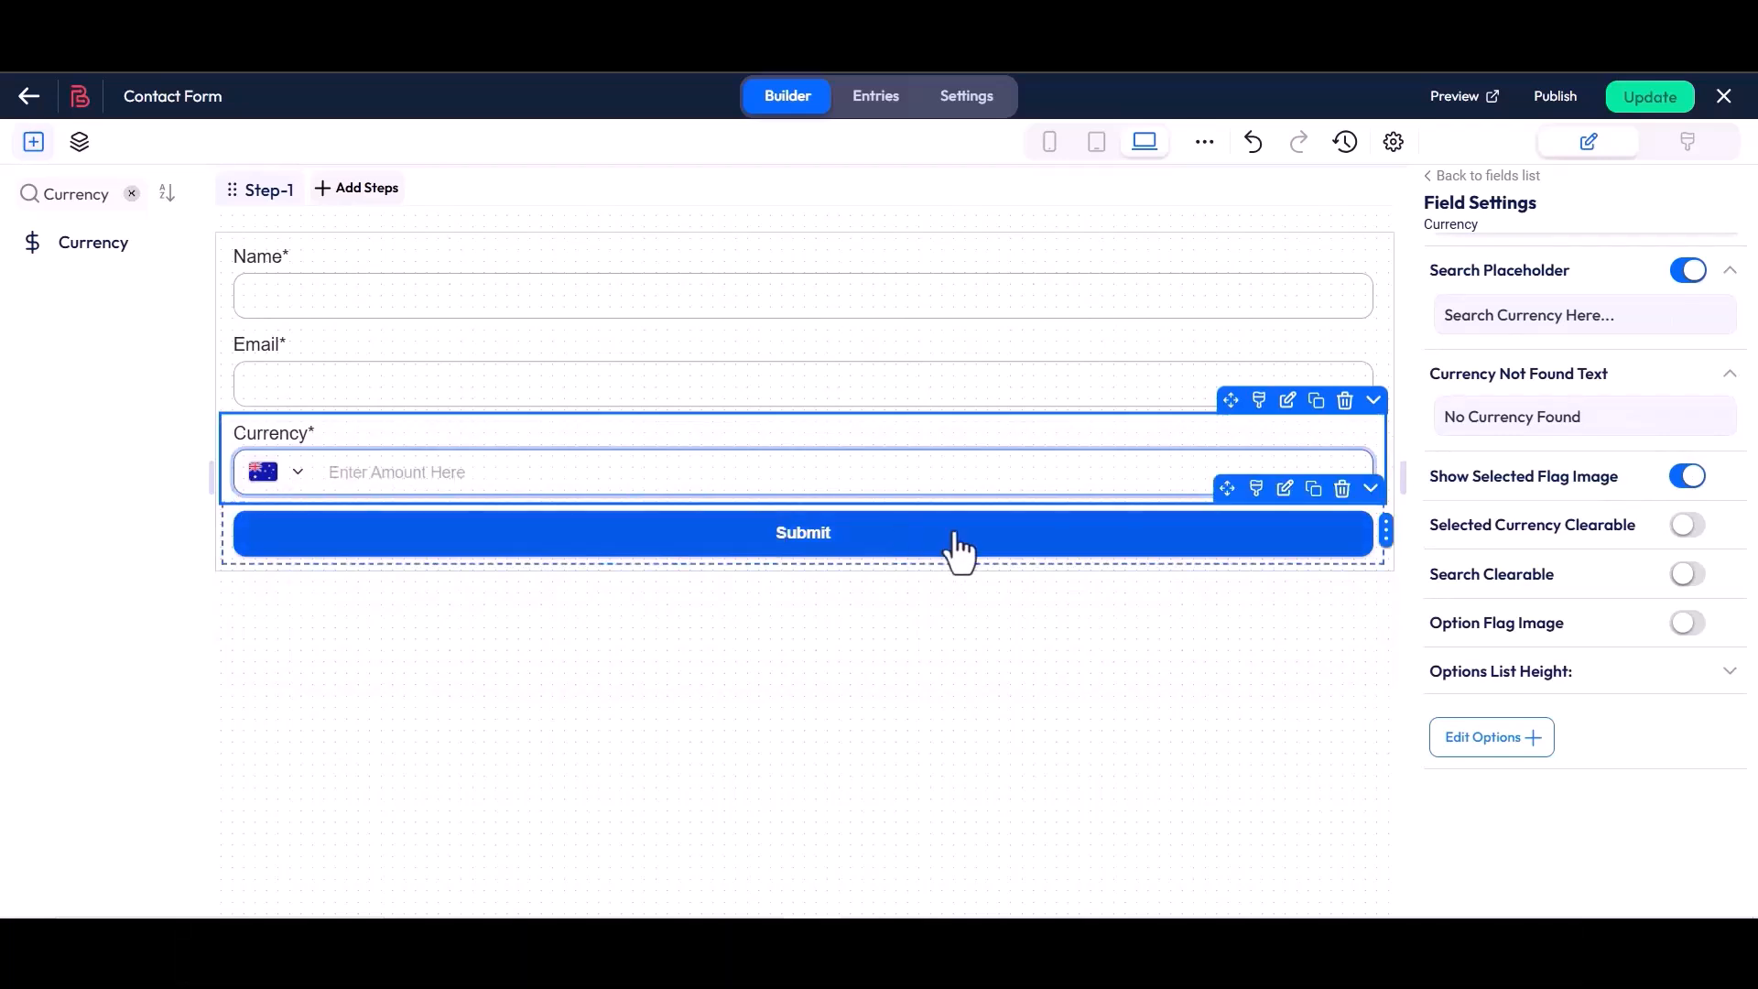
- Enable Selected Currency Clearable and test it by entering the amount 45 and clearing the field
{"action": "left_click_drag", "start_coordinate": [1430, 528], "coordinate": [1636, 530]}
{"action": "left_click", "coordinate": [1687, 524]}
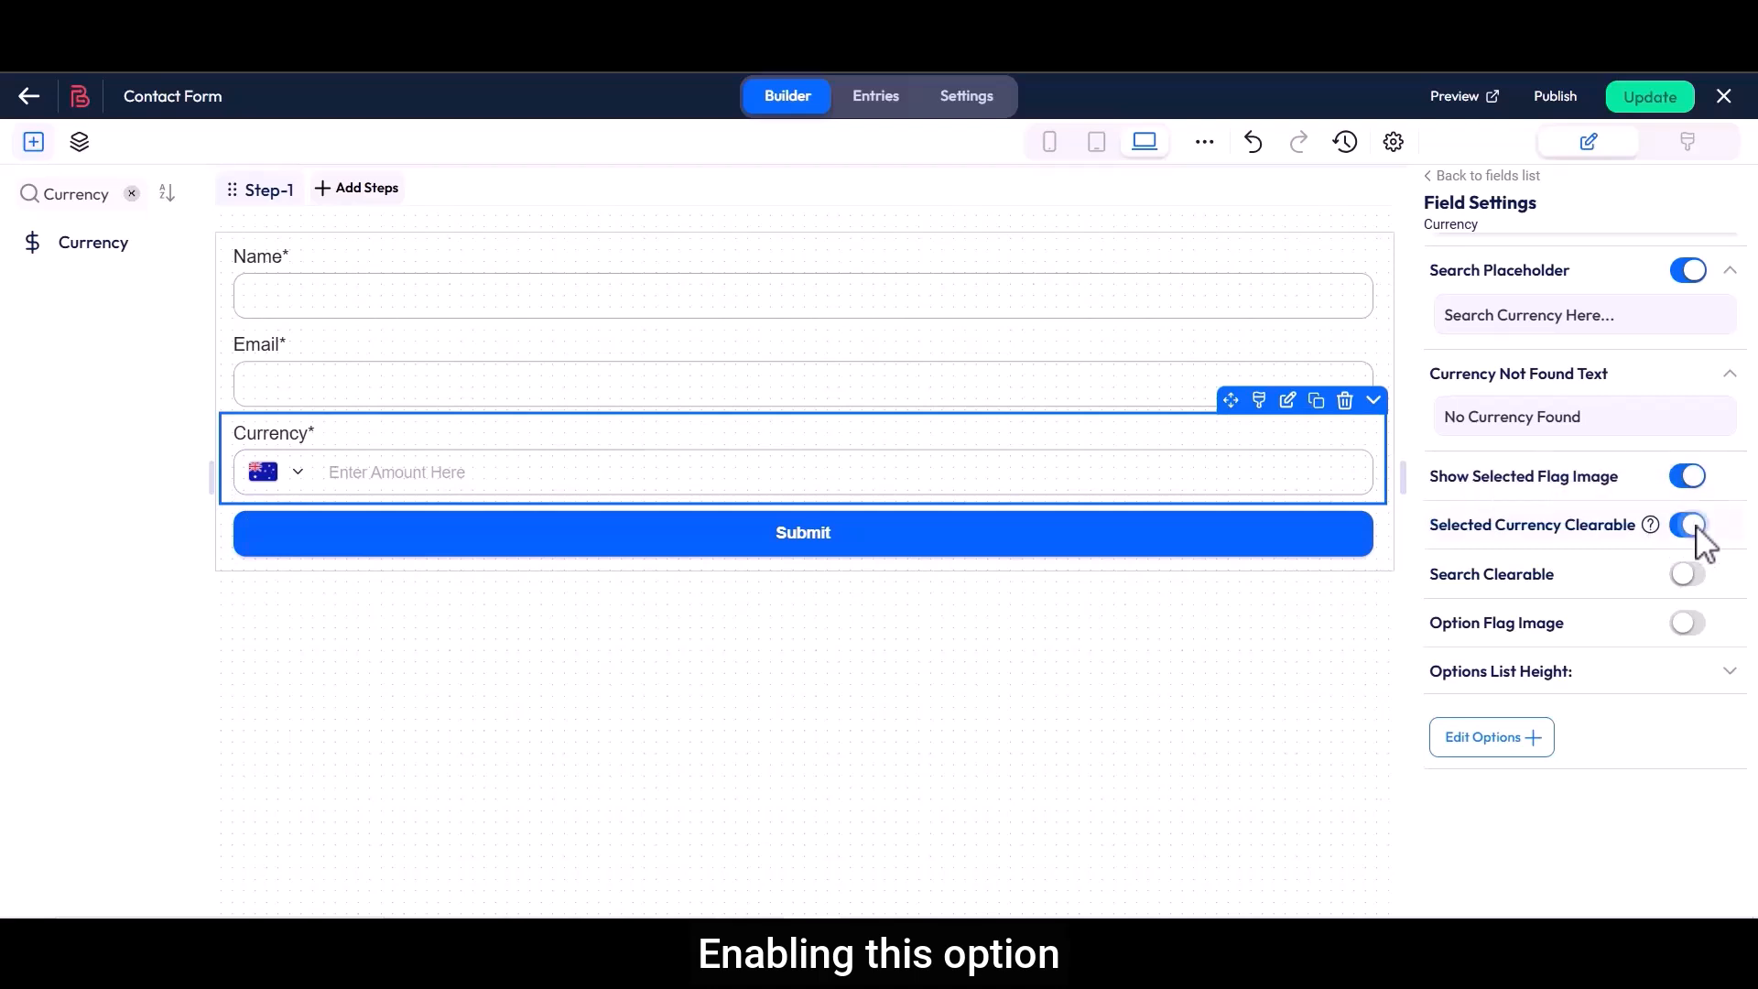
{"action": "left_click", "coordinate": [757, 472]}
{"action": "type", "text": "45"}
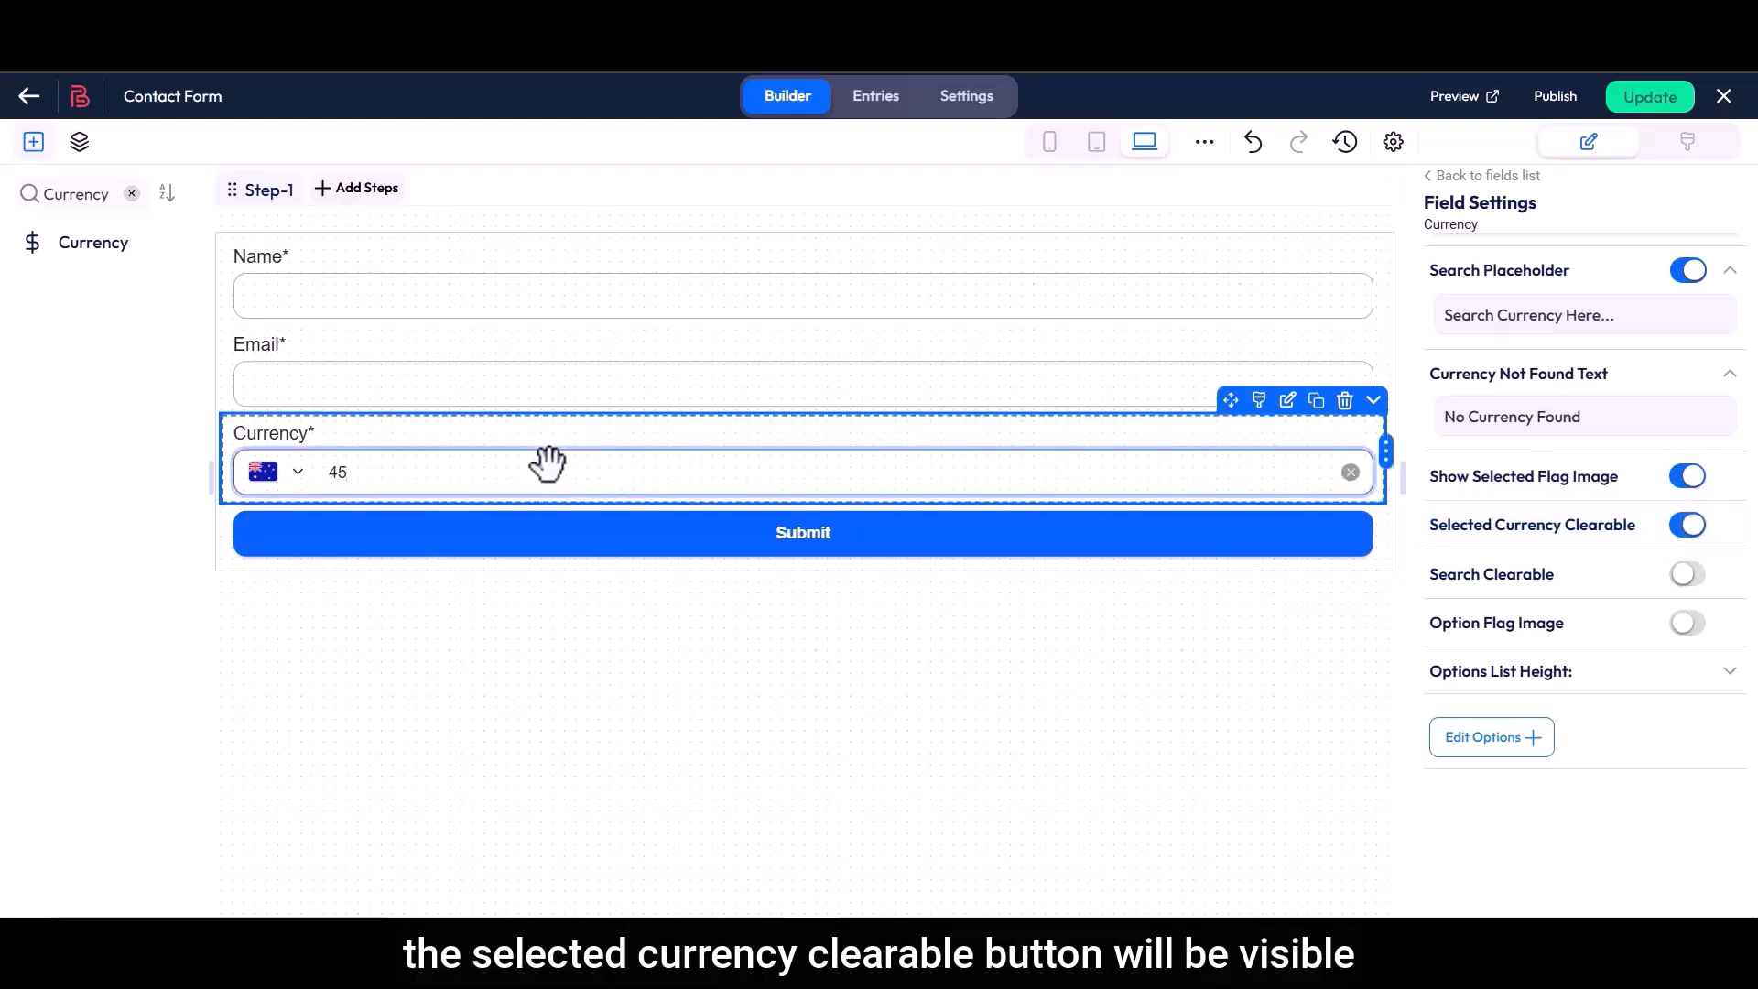
{"action": "left_click", "coordinate": [1350, 472]}
- Enable Search Clearable and test it by searching the currency list for Bangladesh and clearing the search
{"action": "left_click_drag", "start_coordinate": [1428, 575], "coordinate": [1555, 577]}
{"action": "left_click", "coordinate": [1570, 577]}
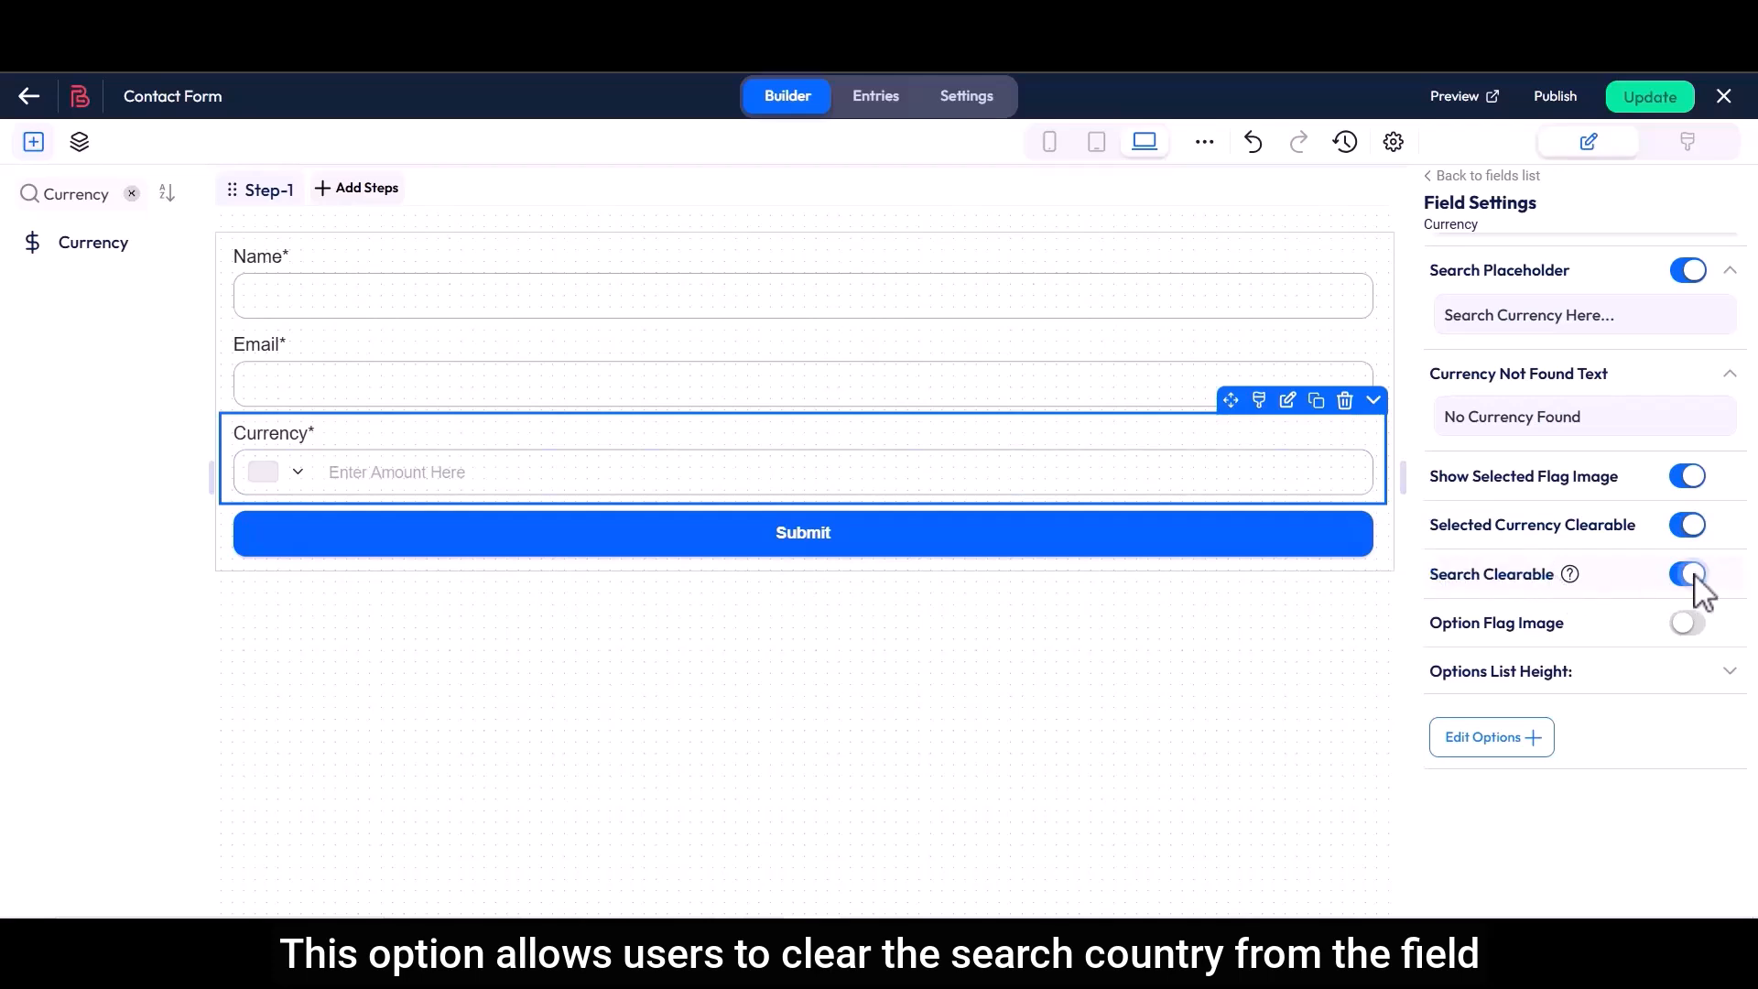
{"action": "left_click", "coordinate": [292, 476]}
{"action": "type", "text": "bangla"}
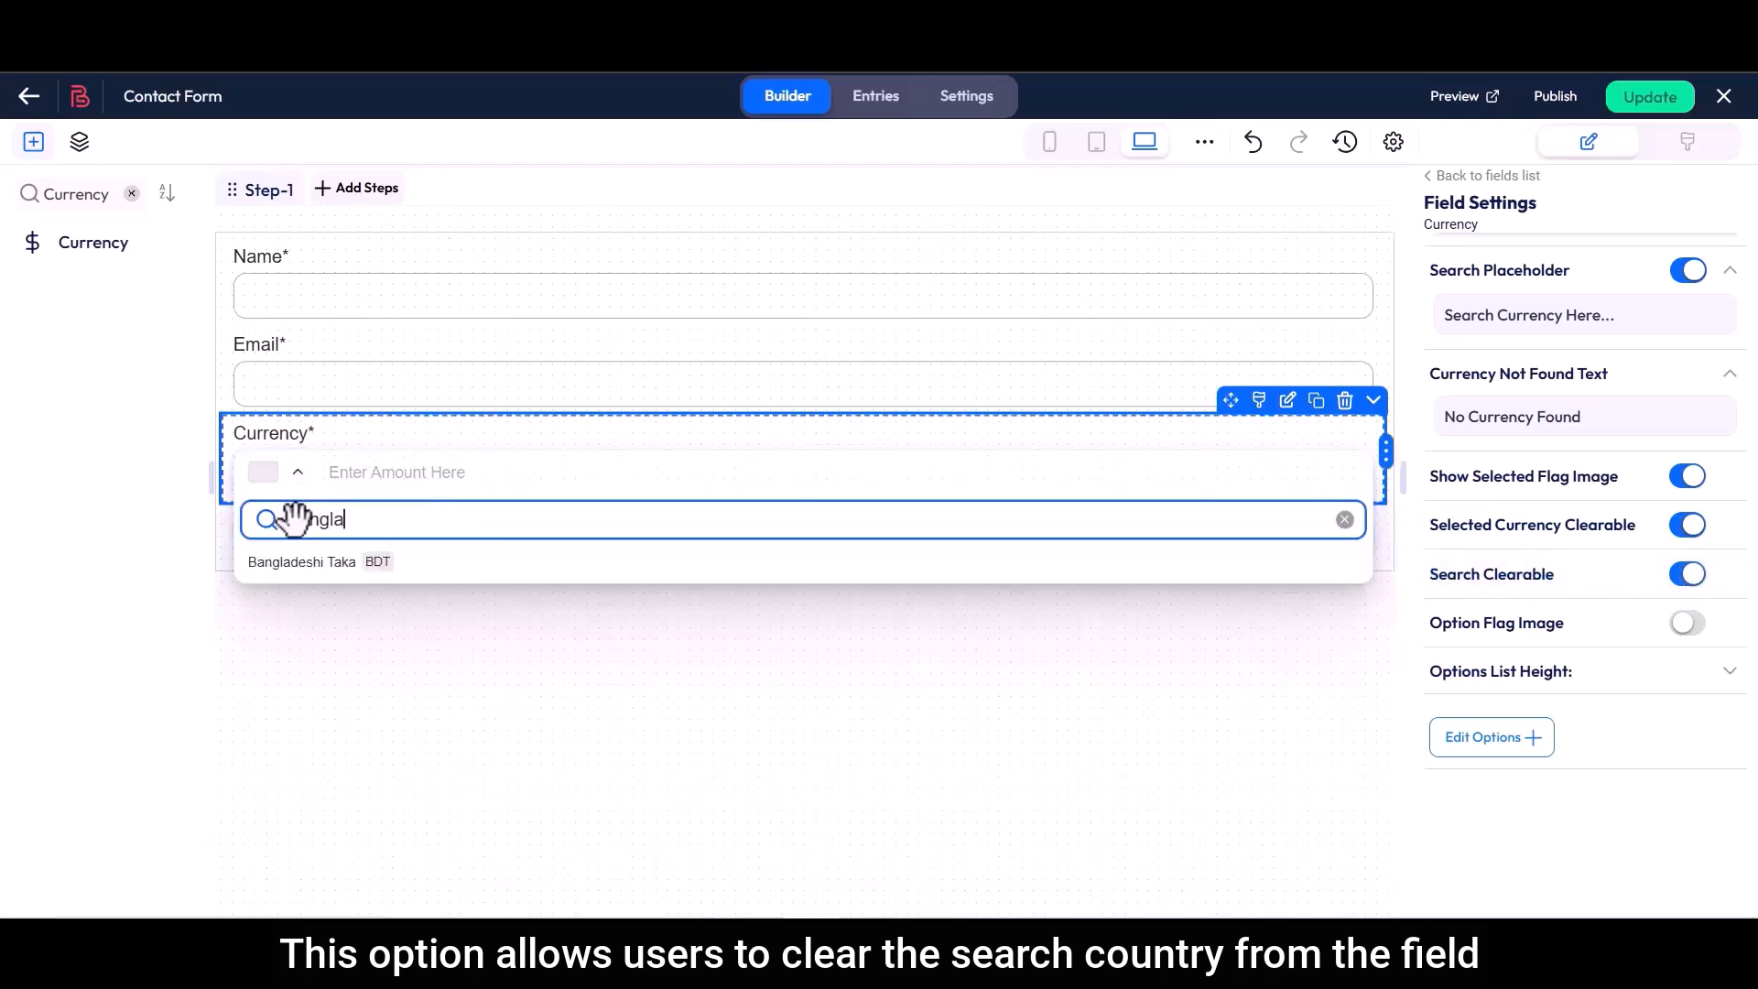
{"action": "type", "text": "desh"}
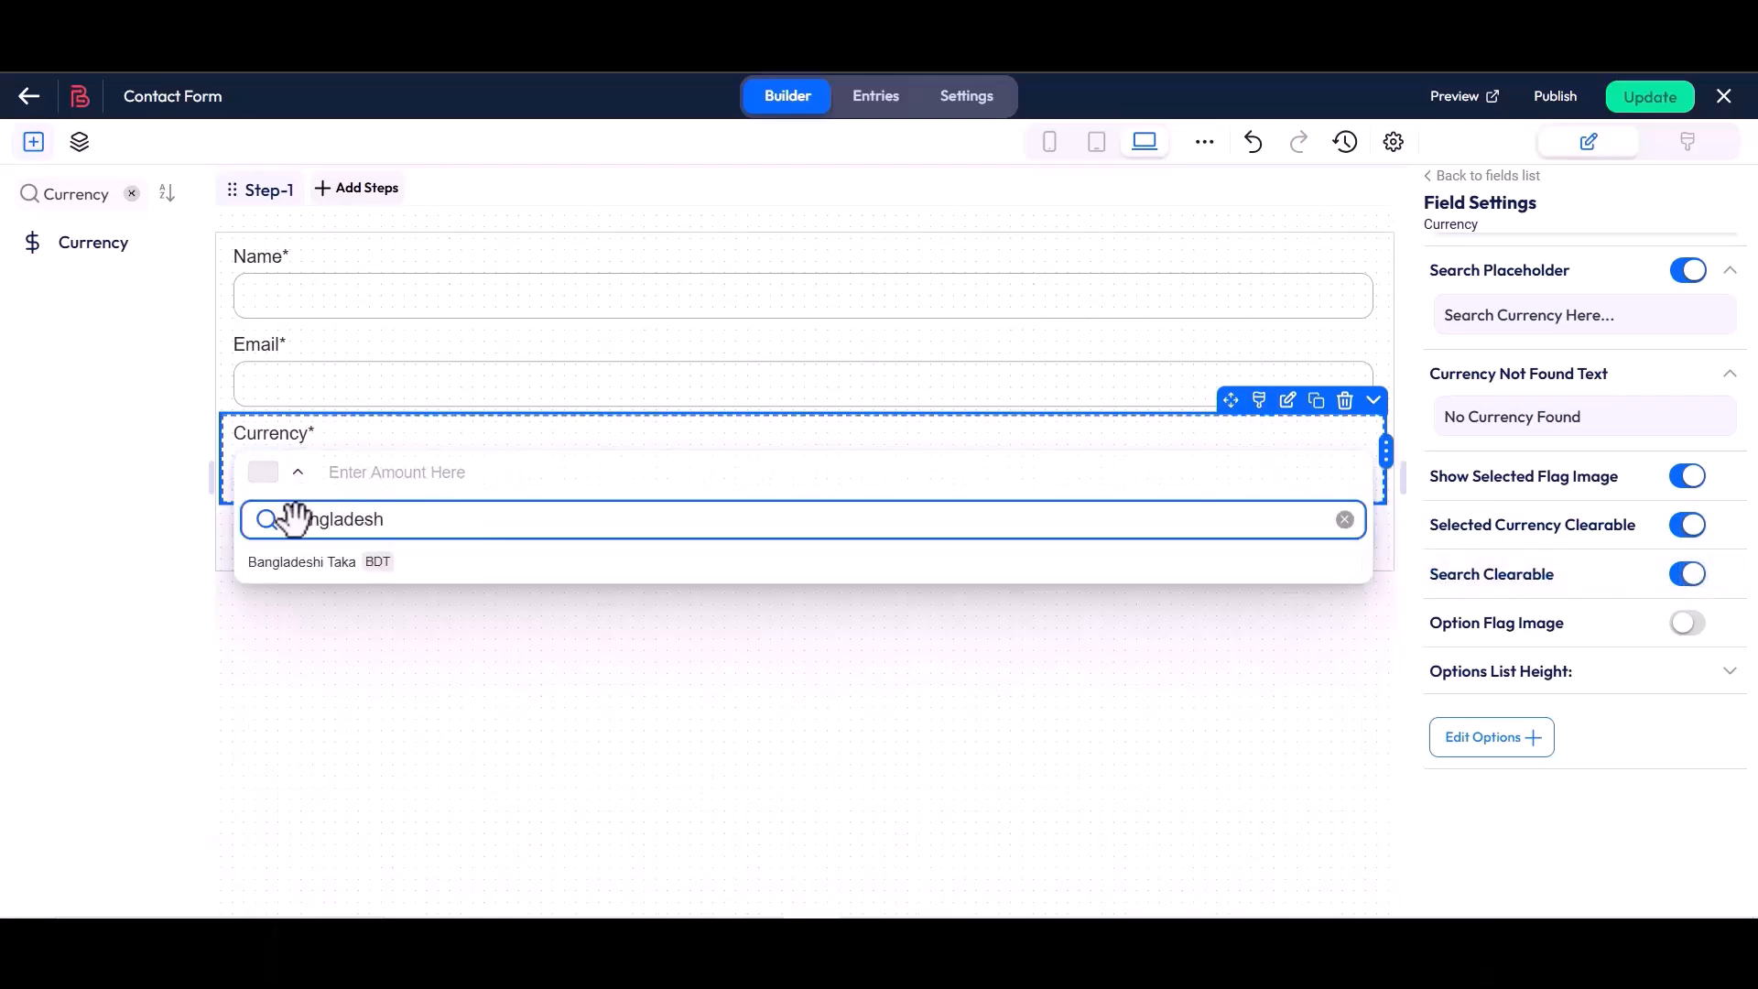
{"action": "left_click", "coordinate": [1345, 520]}
- Enable Option Flag Image, try the currency list without the flags, and leave the option switched on
{"action": "left_click_drag", "start_coordinate": [1429, 626], "coordinate": [1571, 641]}
{"action": "left_click", "coordinate": [1688, 624]}
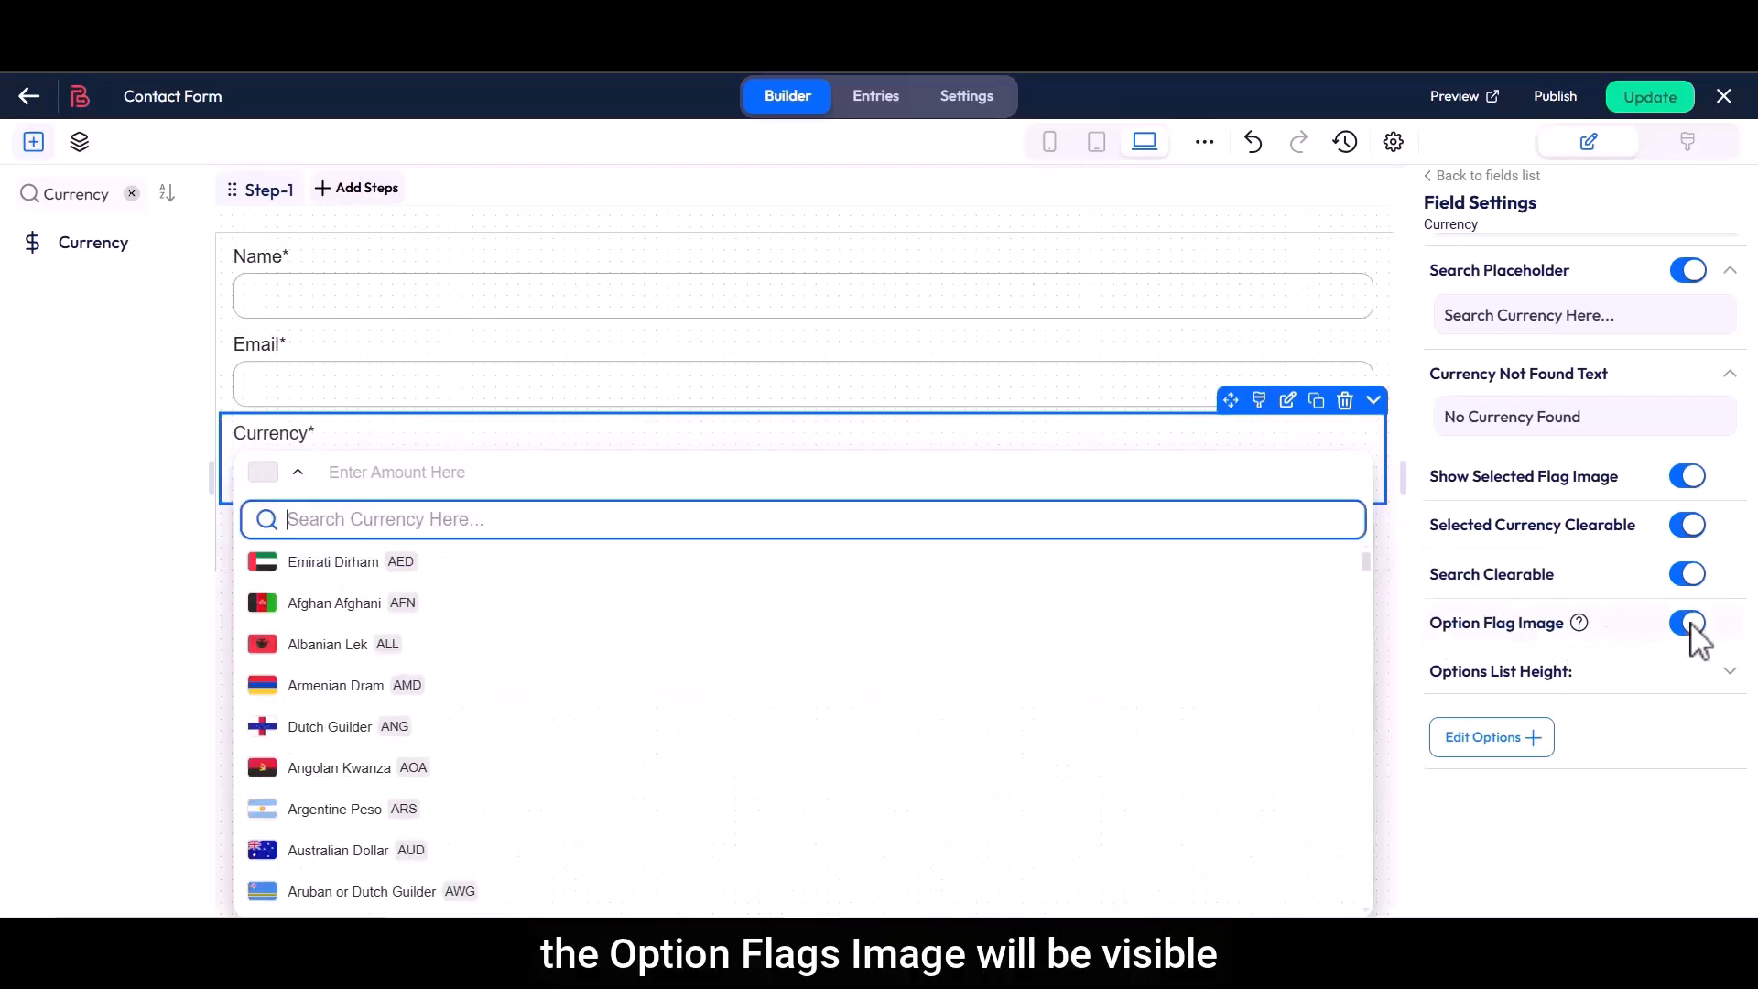
{"action": "left_click", "coordinate": [1689, 623]}
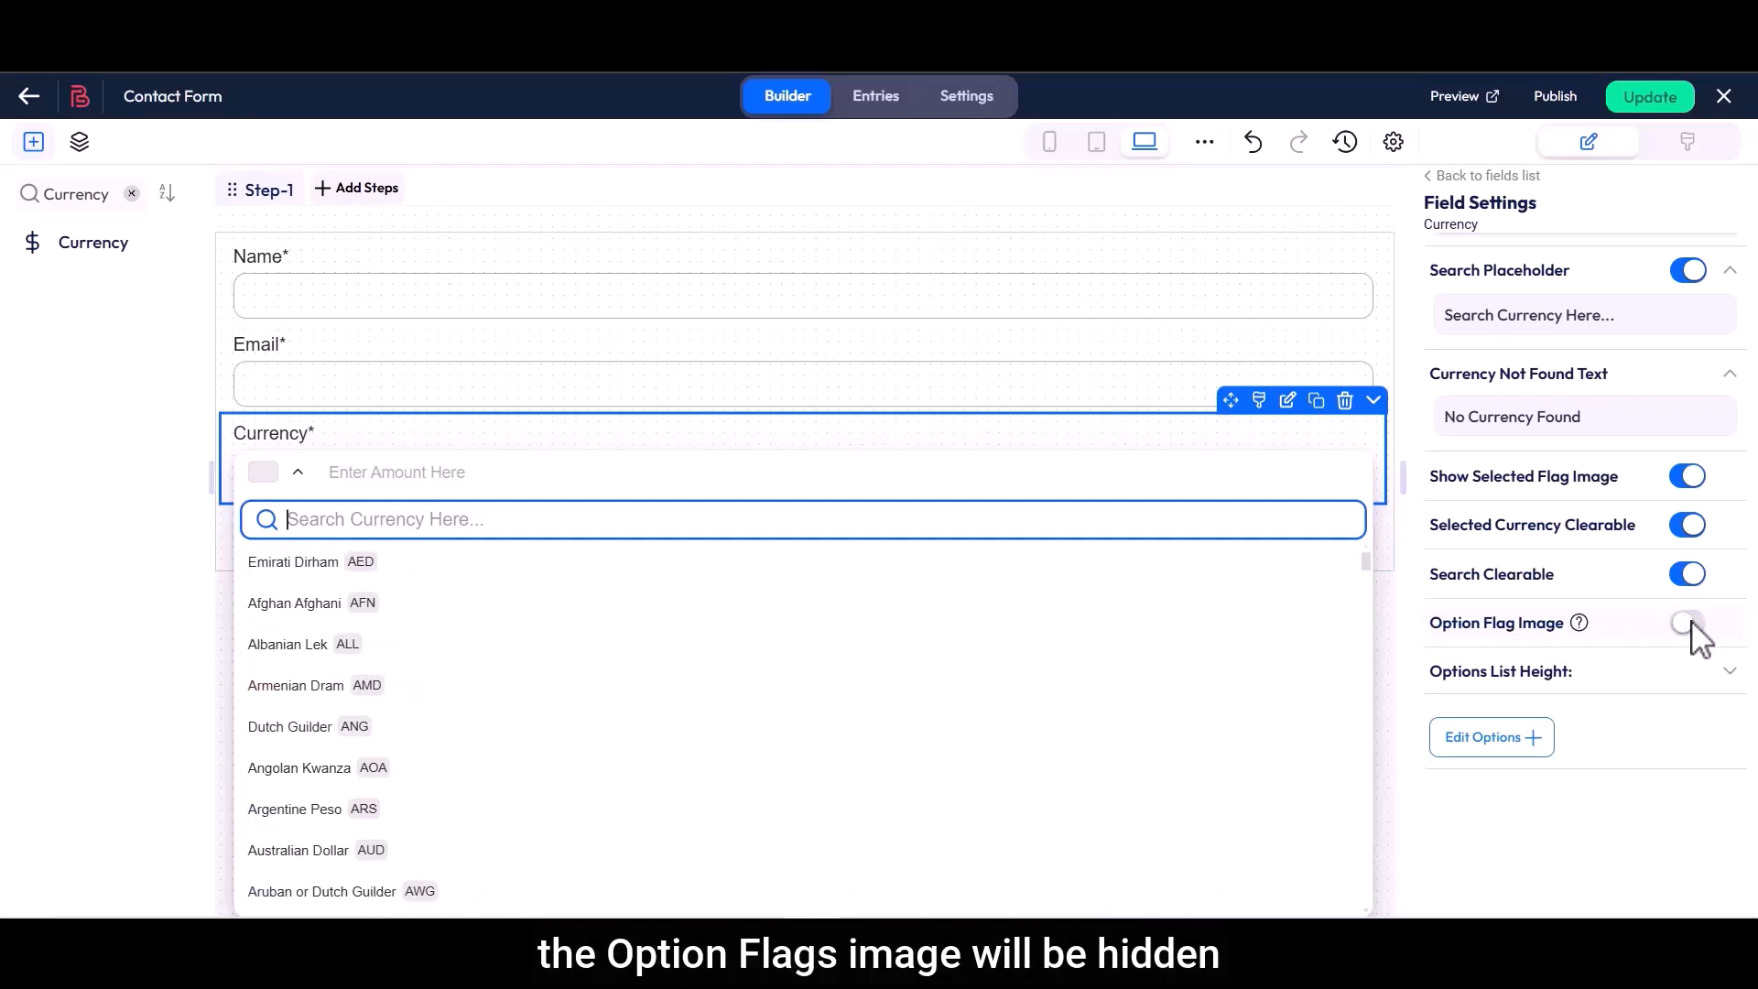
{"action": "left_click", "coordinate": [1689, 623]}
- Set the maximum Options List Height to 350
{"action": "left_click_drag", "start_coordinate": [1432, 675], "coordinate": [1581, 686]}
{"action": "left_click_drag", "start_coordinate": [1435, 714], "coordinate": [1530, 717]}
{"action": "left_click", "coordinate": [1602, 715]}
{"action": "type", "text": "350"}
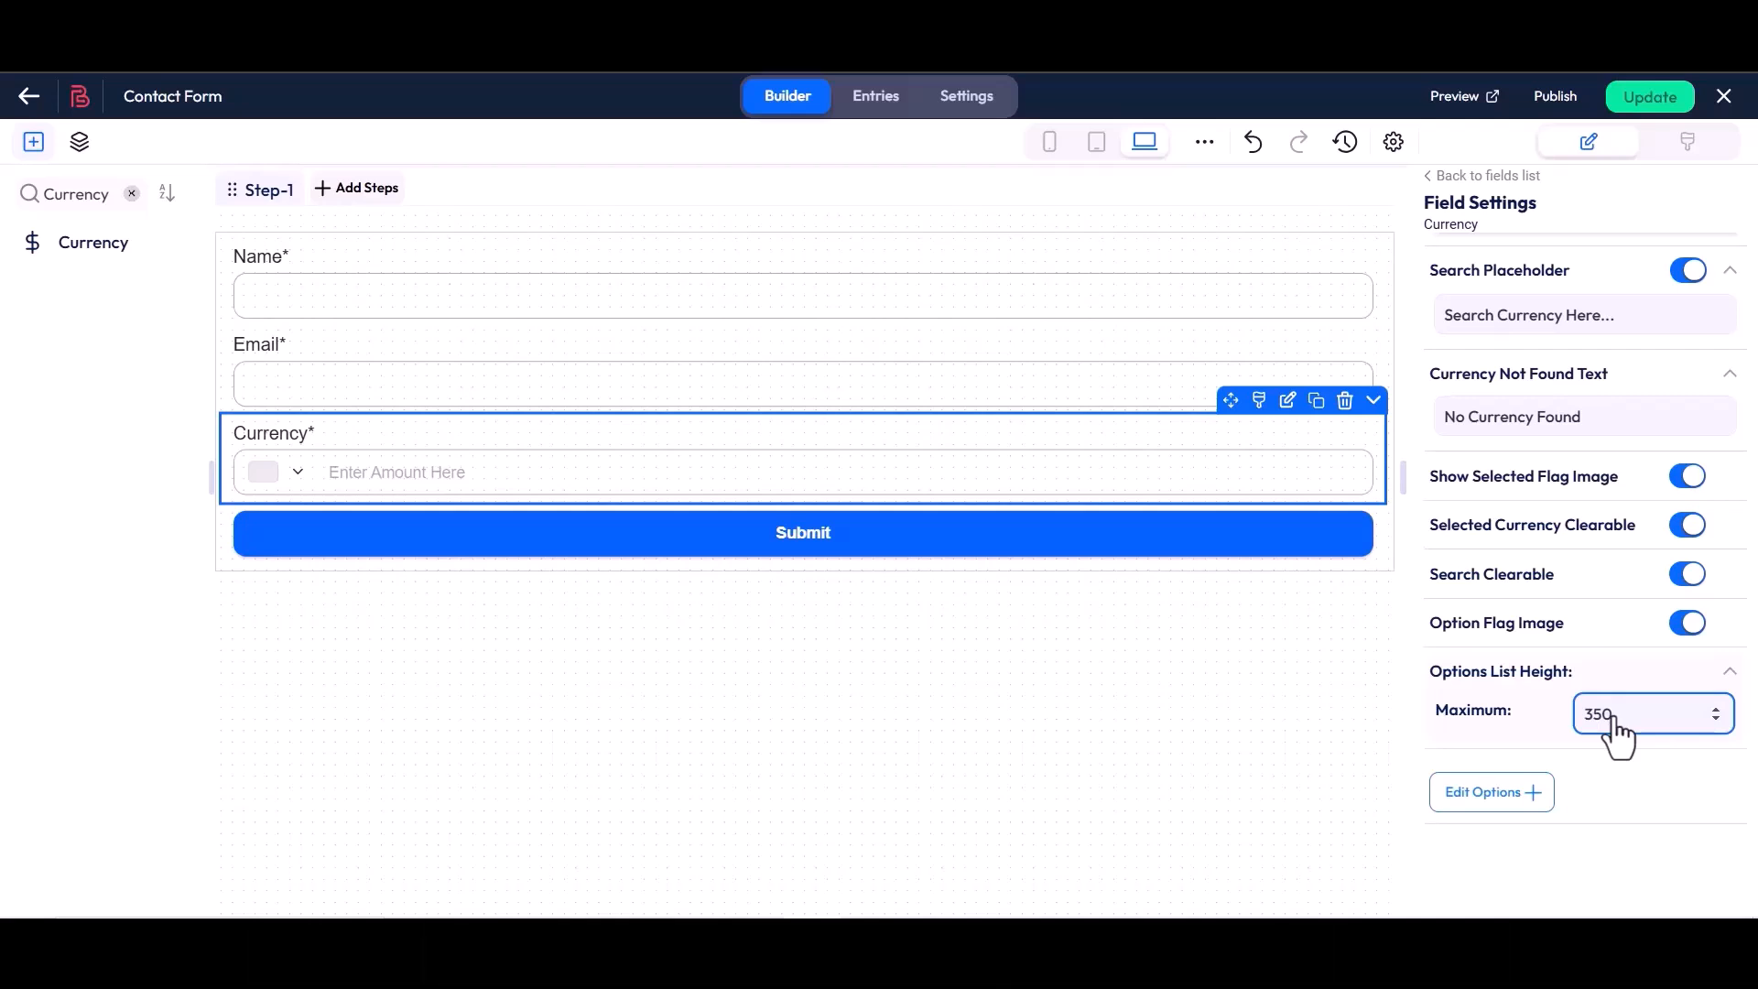
- Open the Currency field's options for editing and relabel the Emirati Dirham option as Bermudian Dollar
{"action": "left_click", "coordinate": [1478, 796]}
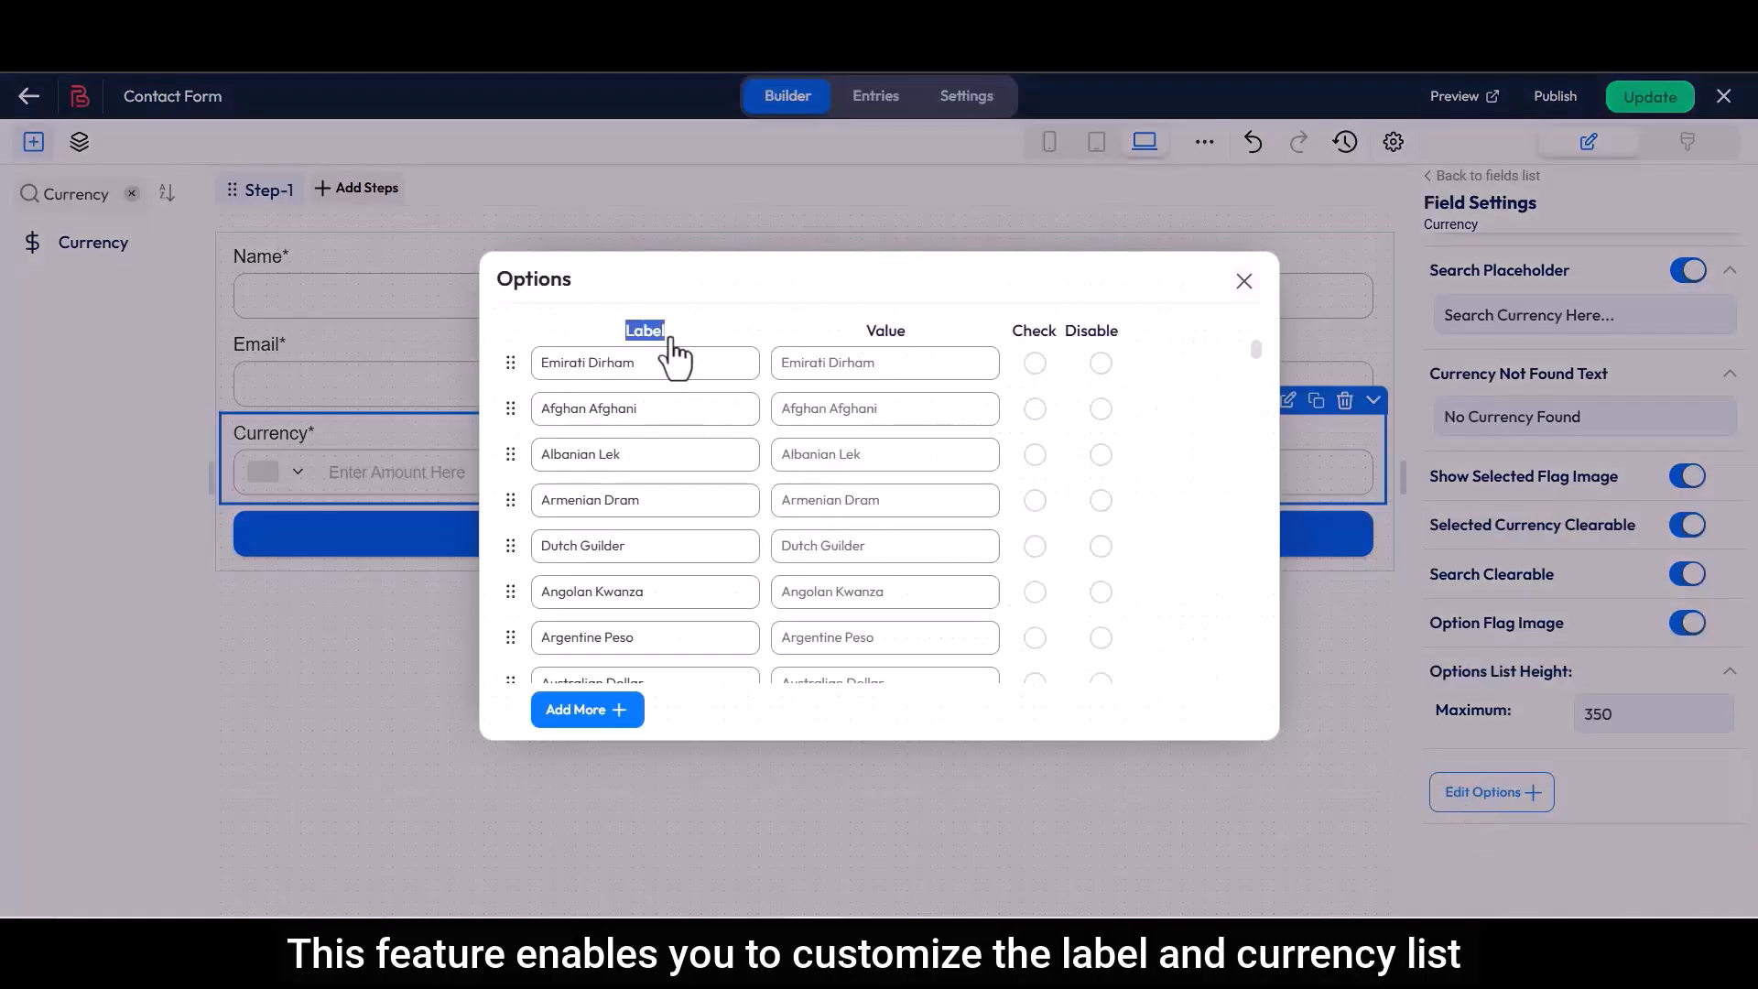
{"action": "left_click_drag", "start_coordinate": [541, 364], "coordinate": [648, 364]}
{"action": "type", "text": "Bermudian Dollar"}
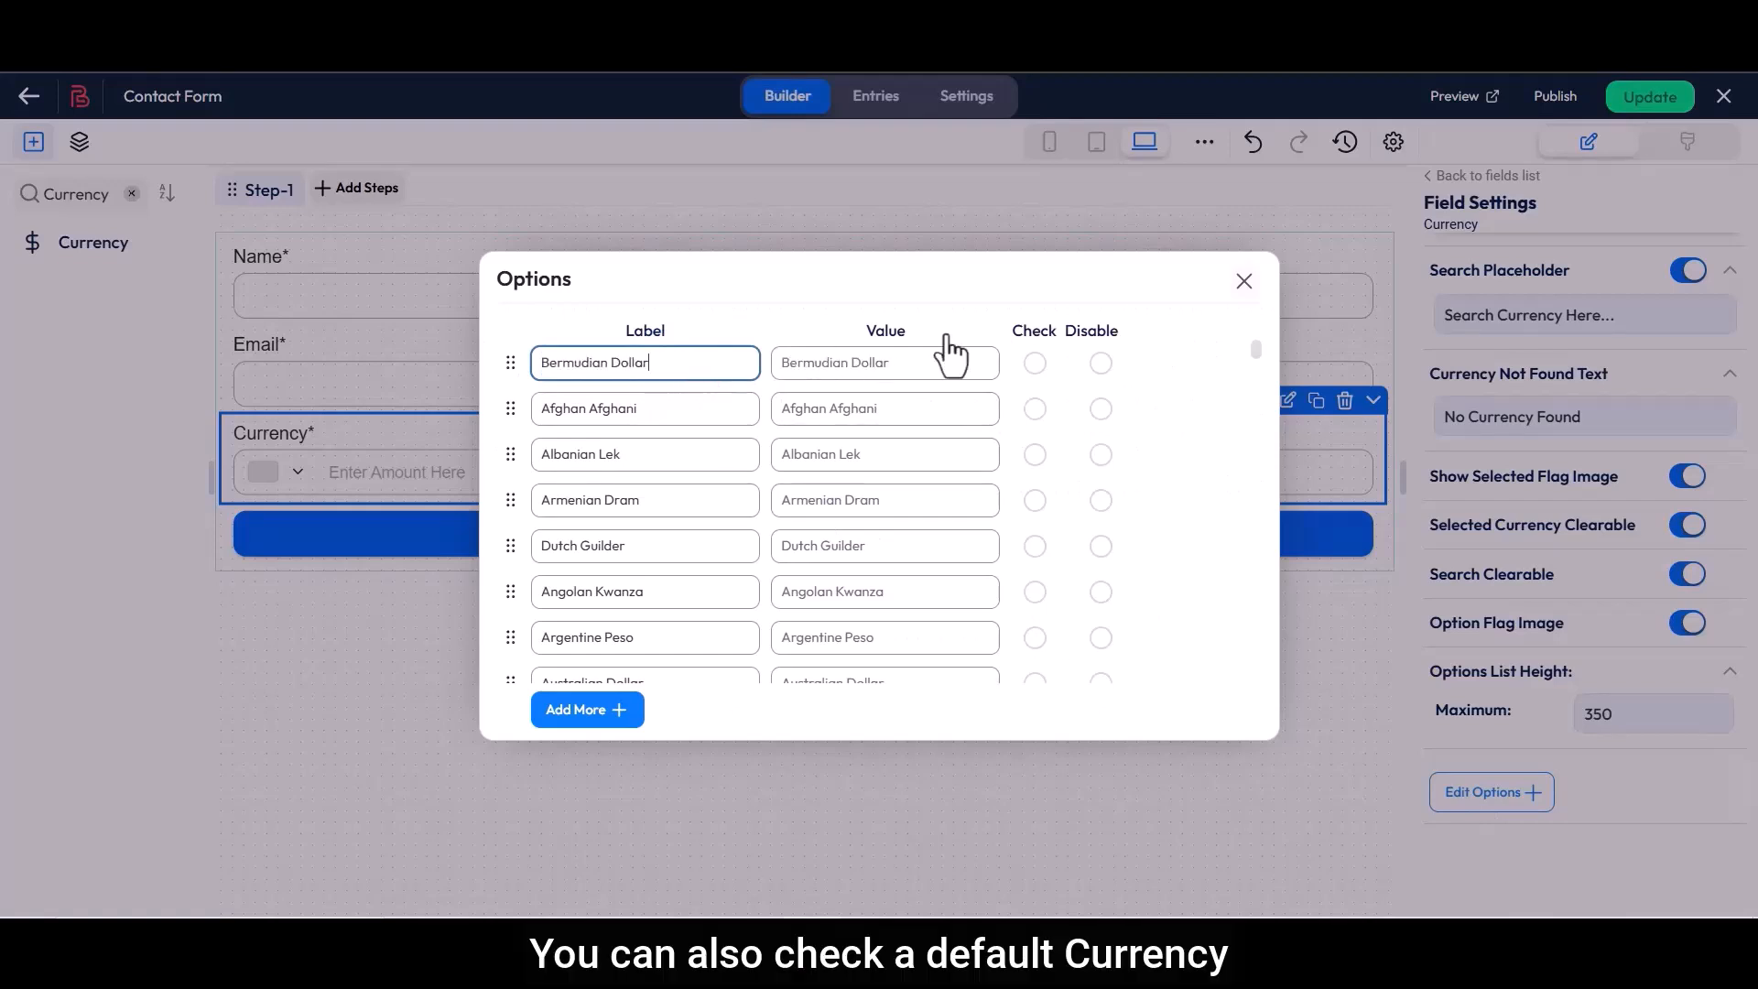
- Try the default check, disable and hide settings on the Bermudian Dollar option, switching each one back off
{"action": "left_click", "coordinate": [1033, 364]}
{"action": "left_click", "coordinate": [1033, 363]}
{"action": "left_click_drag", "start_coordinate": [1065, 334], "coordinate": [1118, 337]}
{"action": "left_click", "coordinate": [1118, 340]}
{"action": "left_click", "coordinate": [1101, 364]}
{"action": "left_click", "coordinate": [1101, 363]}
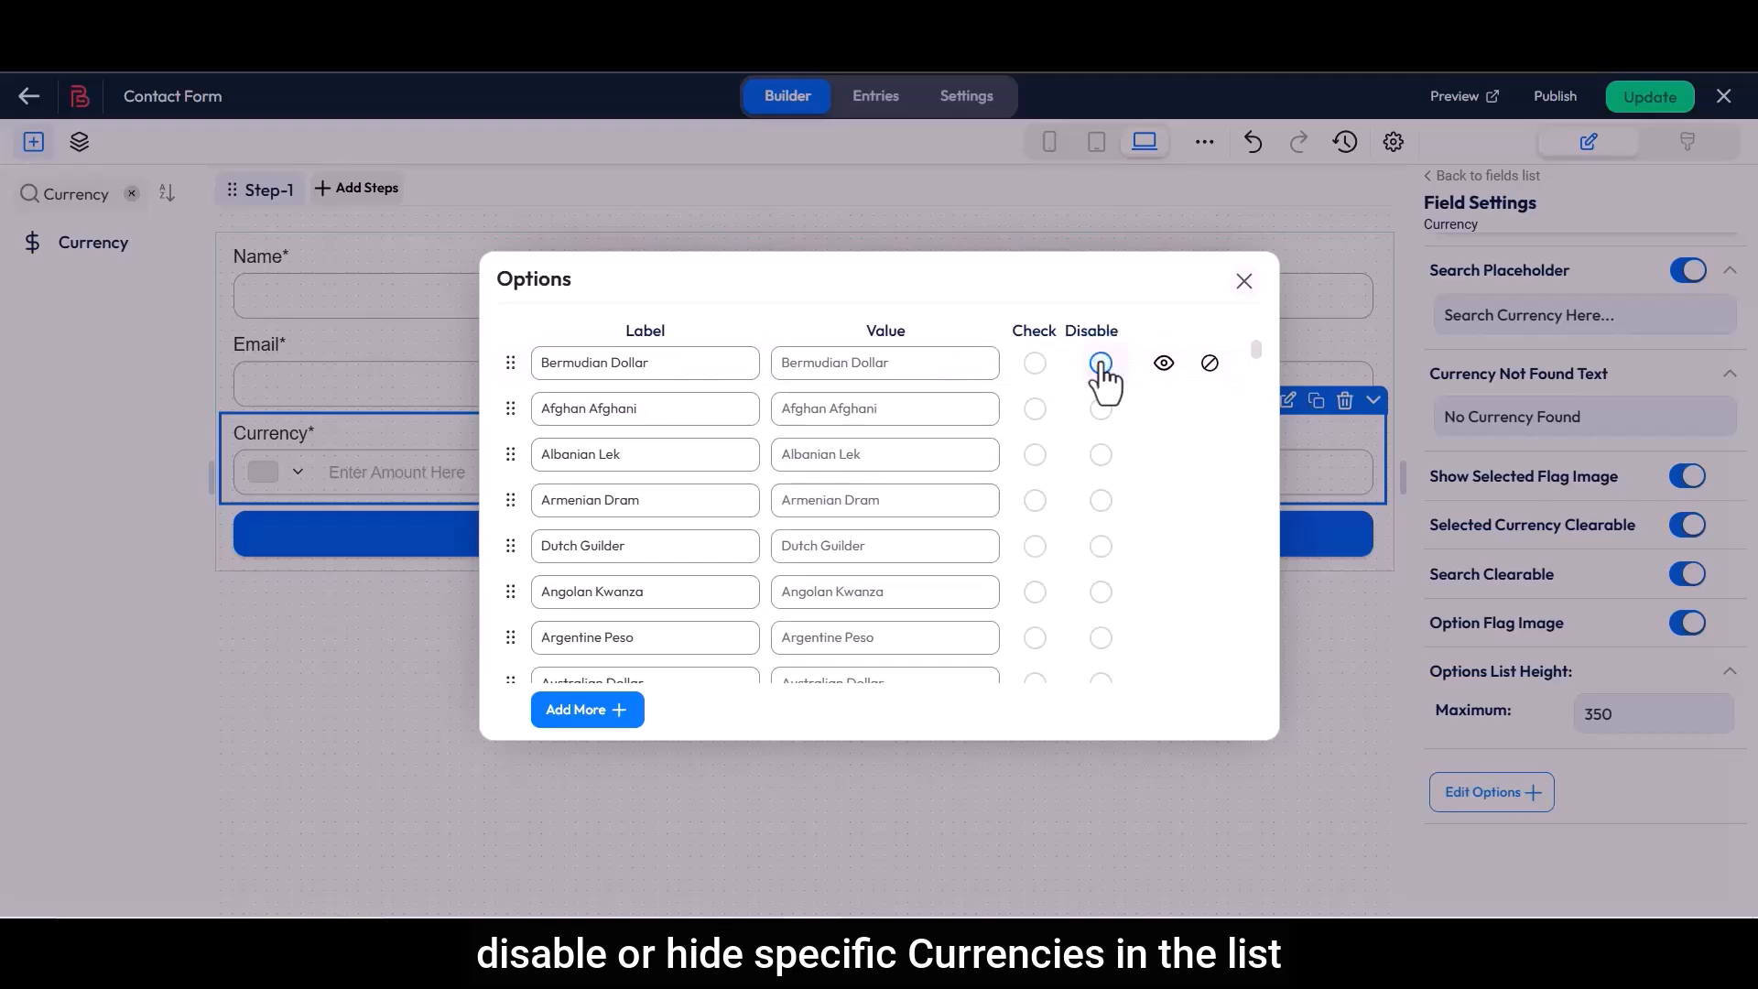
{"action": "left_click", "coordinate": [1164, 363]}
{"action": "left_click", "coordinate": [1165, 364]}
{"action": "left_click", "coordinate": [1208, 363]}
{"action": "left_click", "coordinate": [1208, 363]}
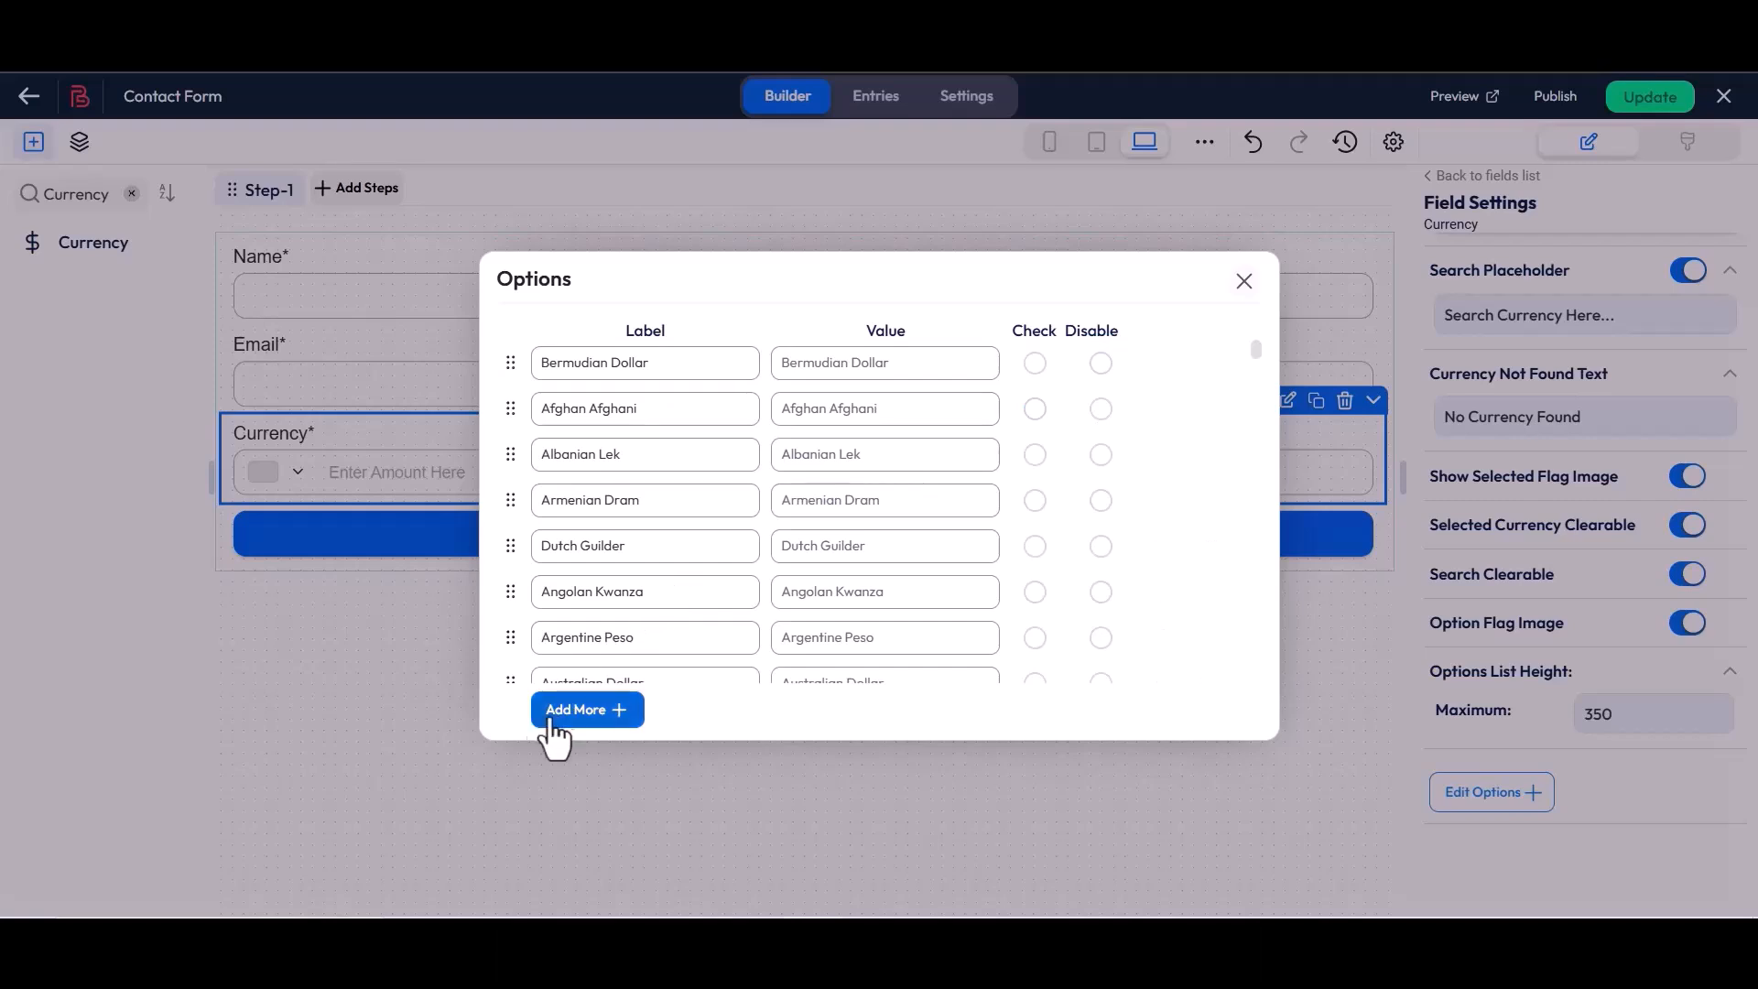
- Add a new option labelled Custom at the end of the currency list and close the options editor
{"action": "scroll", "coordinate": [580, 669], "scroll_direction": "down", "scroll_amount": 4}
{"action": "scroll", "coordinate": [581, 668], "scroll_direction": "down", "scroll_amount": 20}
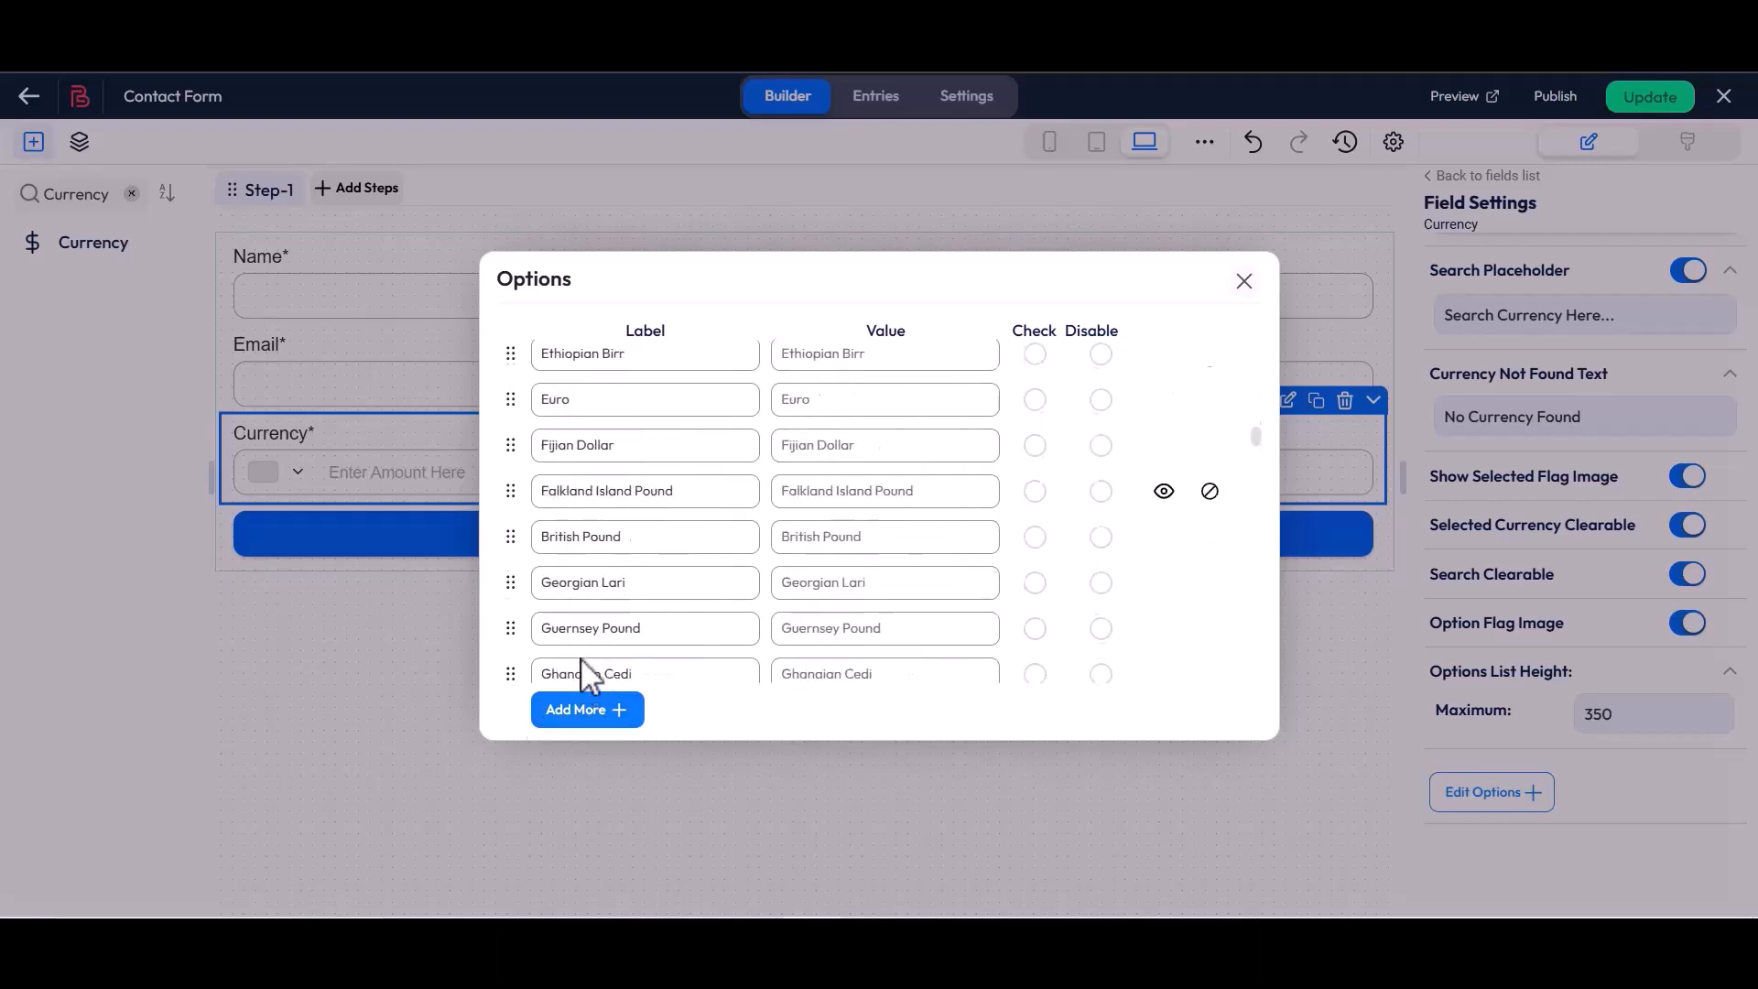
{"action": "scroll", "coordinate": [581, 658], "scroll_direction": "down", "scroll_amount": 5}
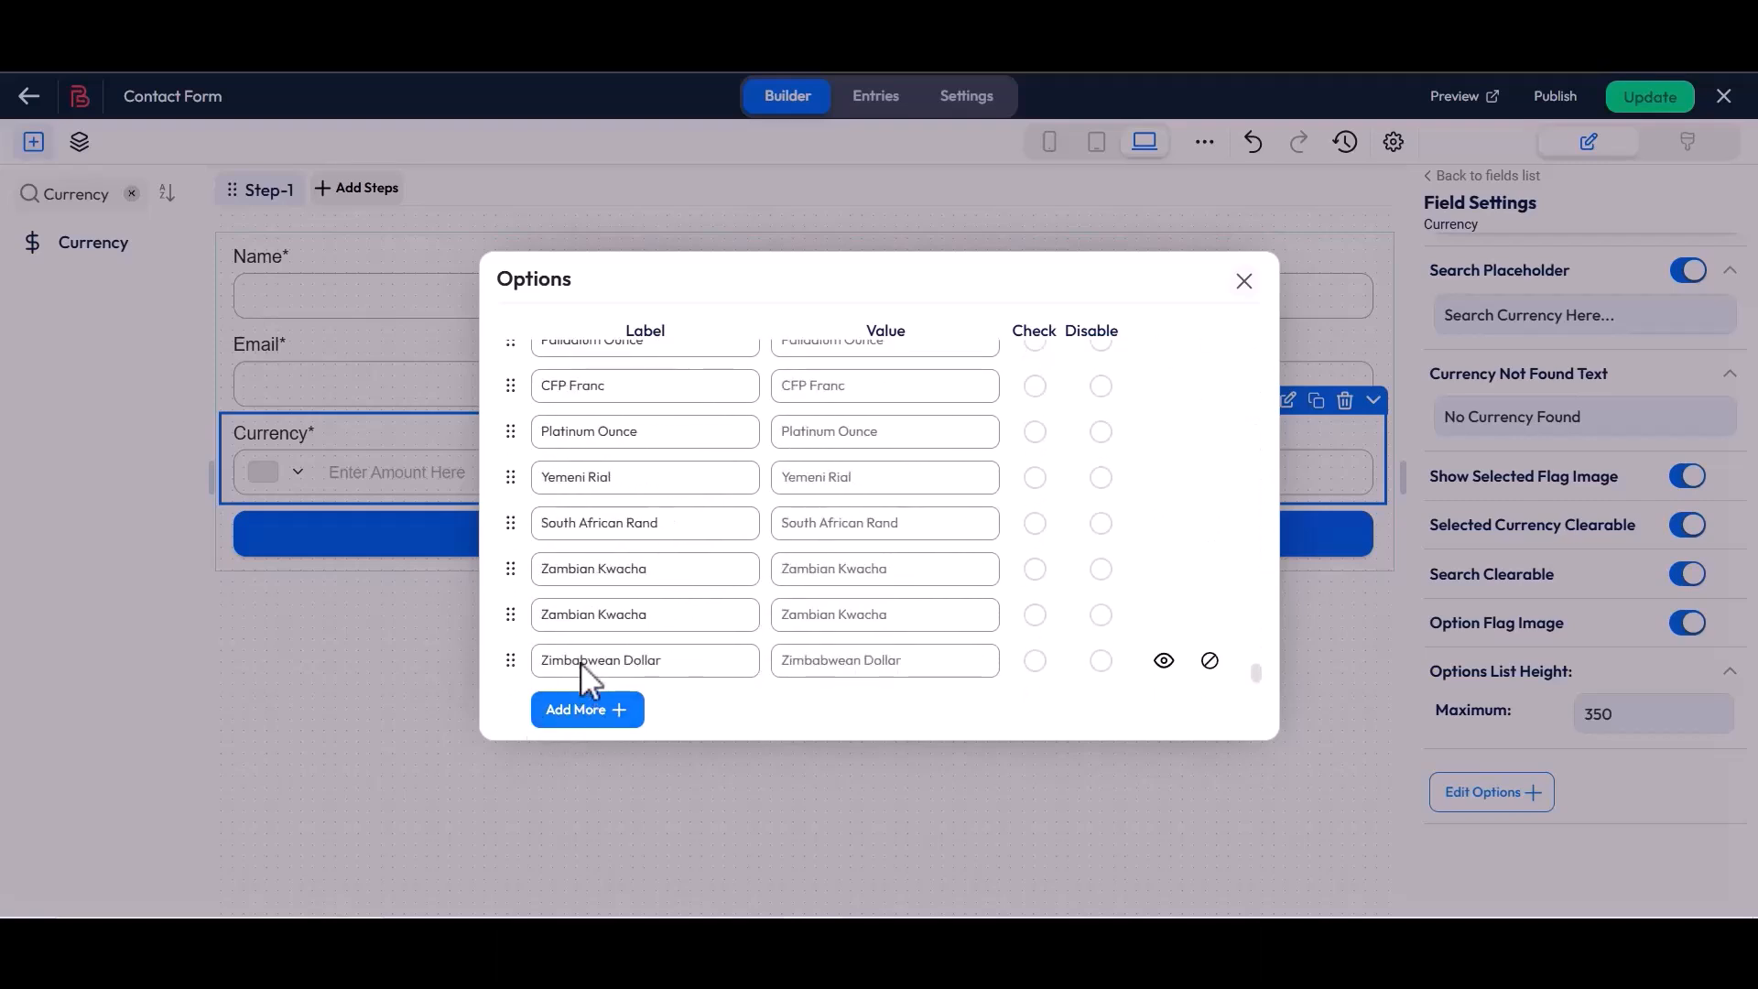
{"action": "left_click", "coordinate": [577, 700]}
{"action": "triple_click", "coordinate": [540, 661]}
{"action": "key", "text": "BackSpace"}
{"action": "type", "text": "Custom"}
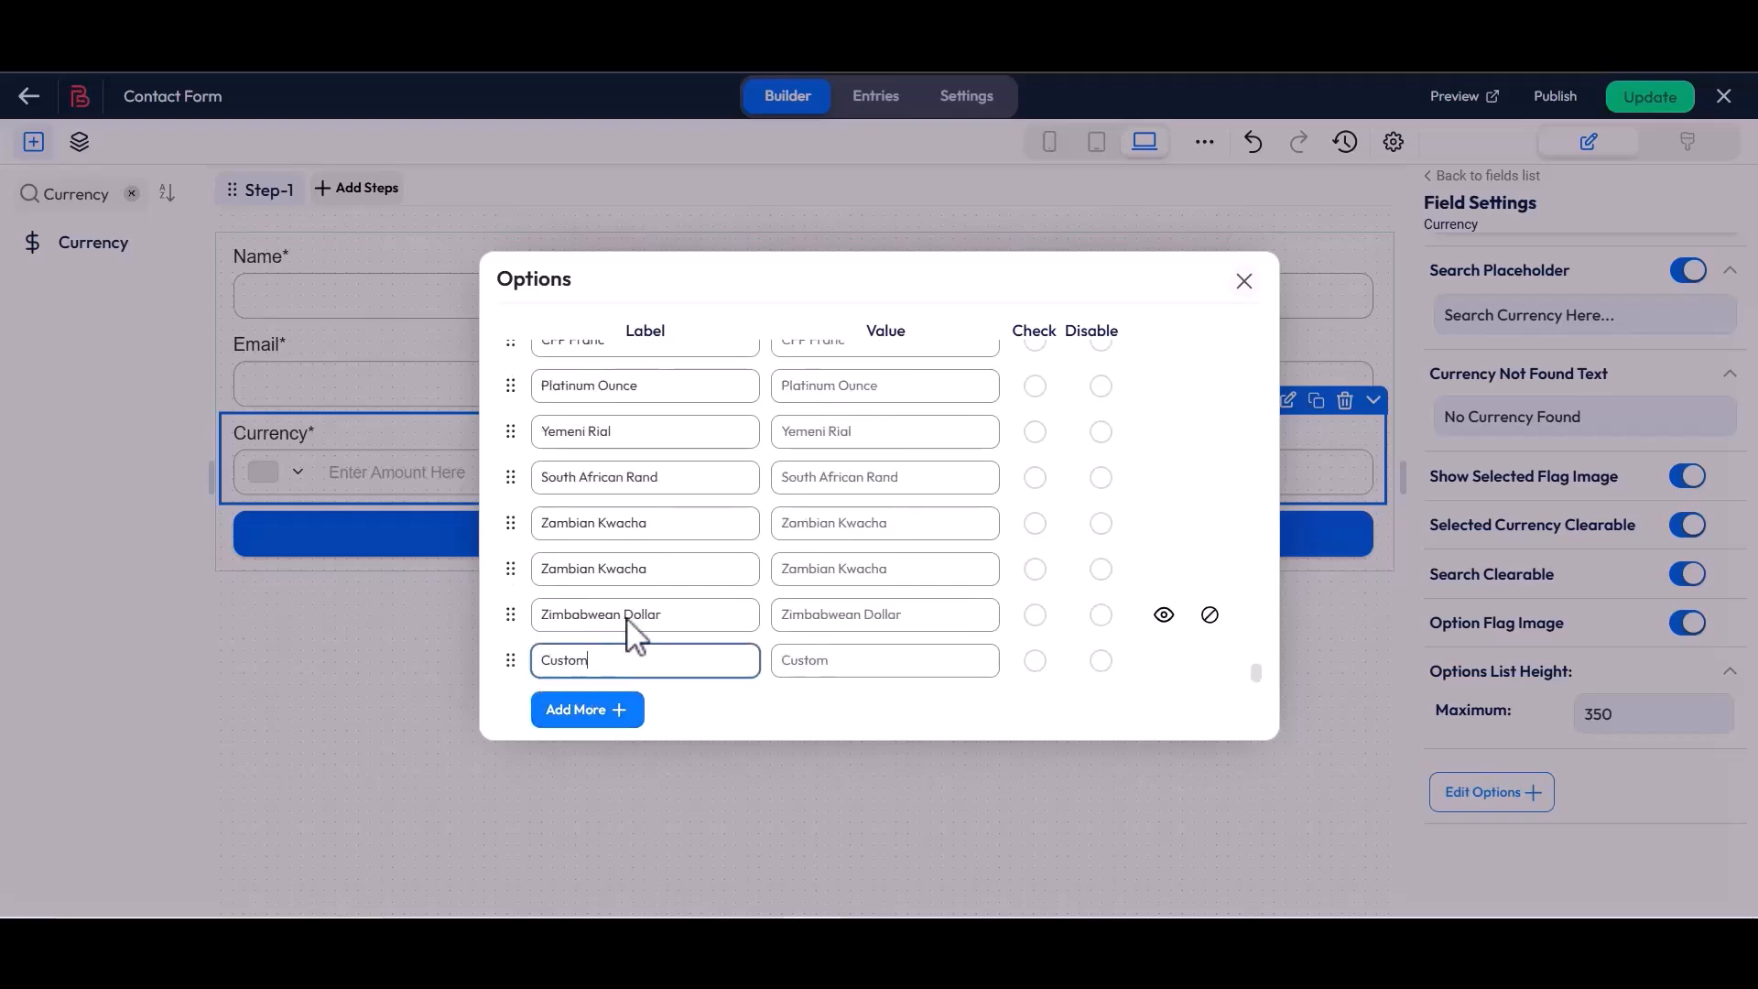
{"action": "left_click", "coordinate": [1245, 284]}
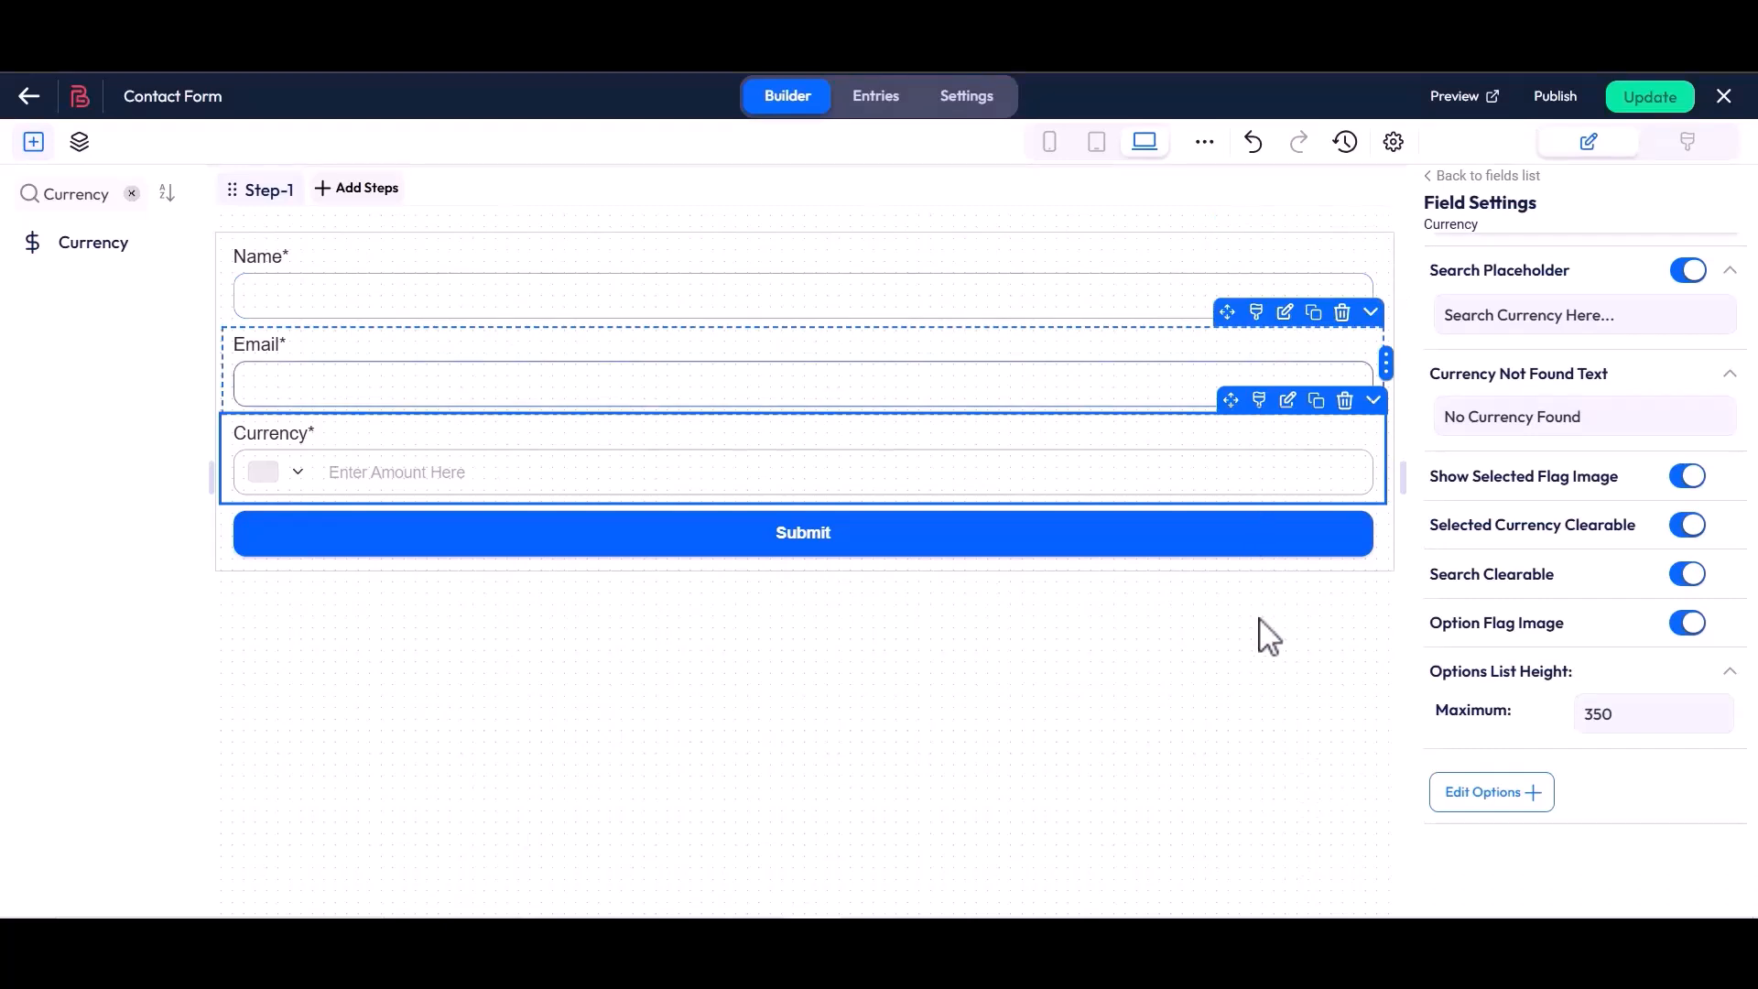
- Save the updated form and open its preview to review the Currency field
{"action": "left_click", "coordinate": [1643, 102]}
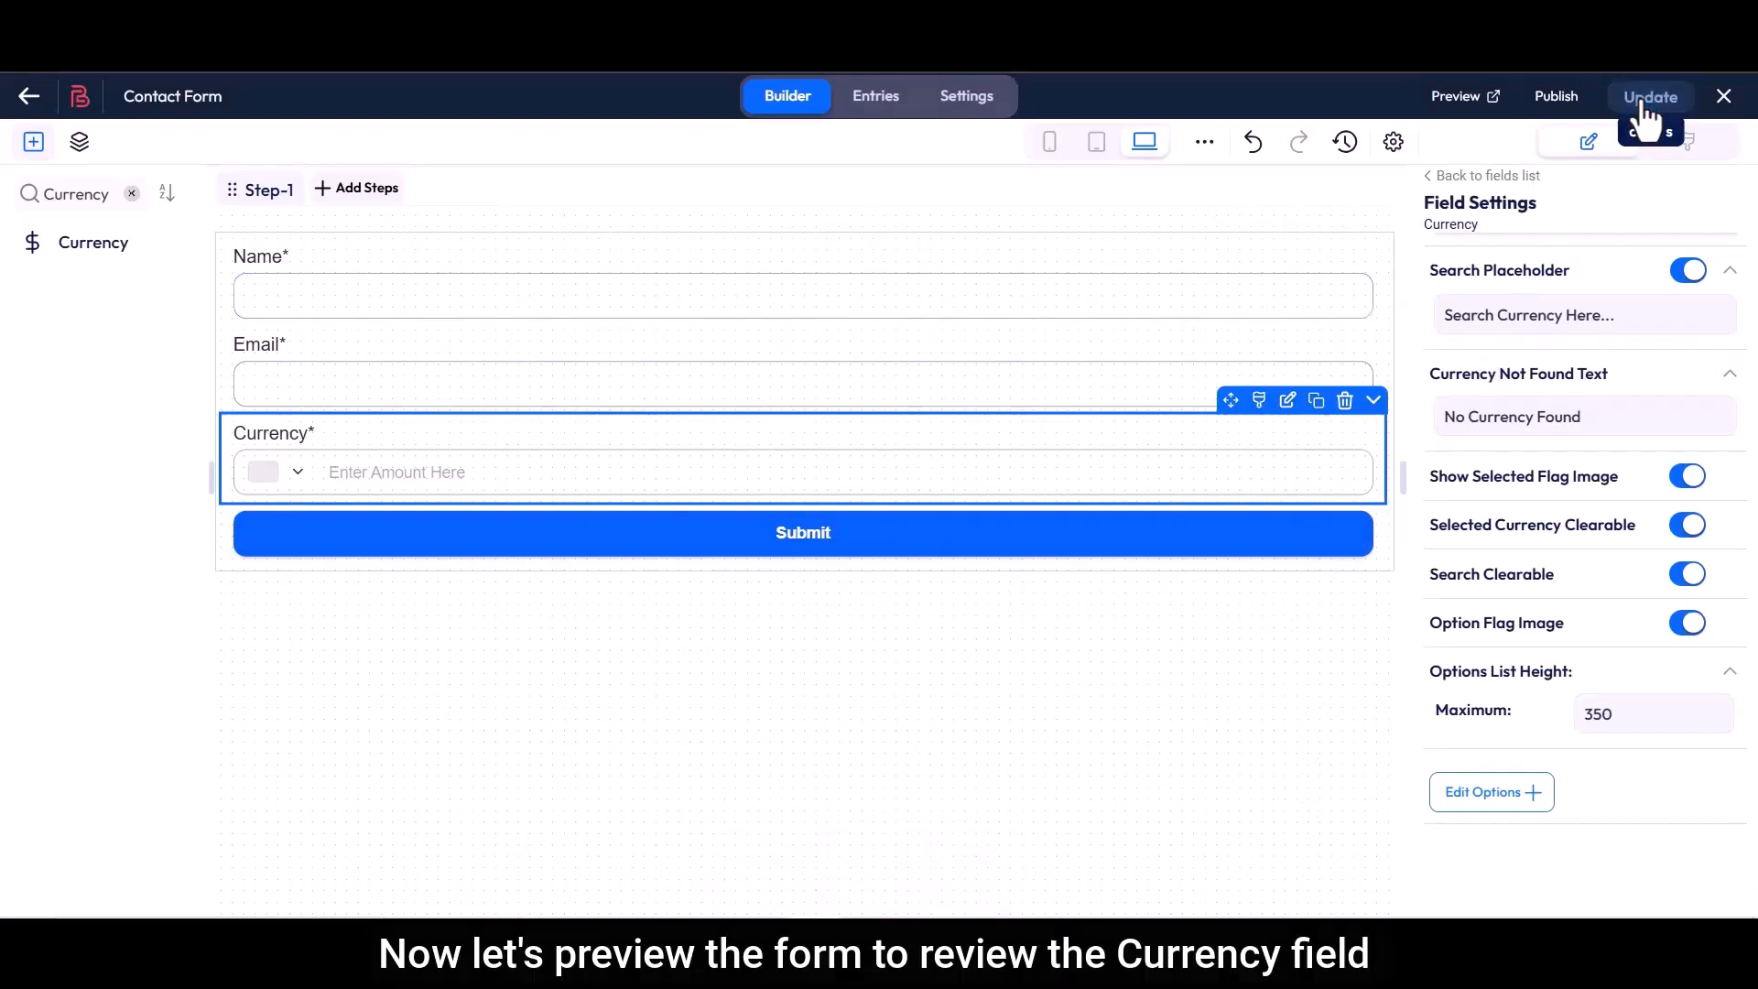
{"action": "left_click", "coordinate": [1465, 97]}
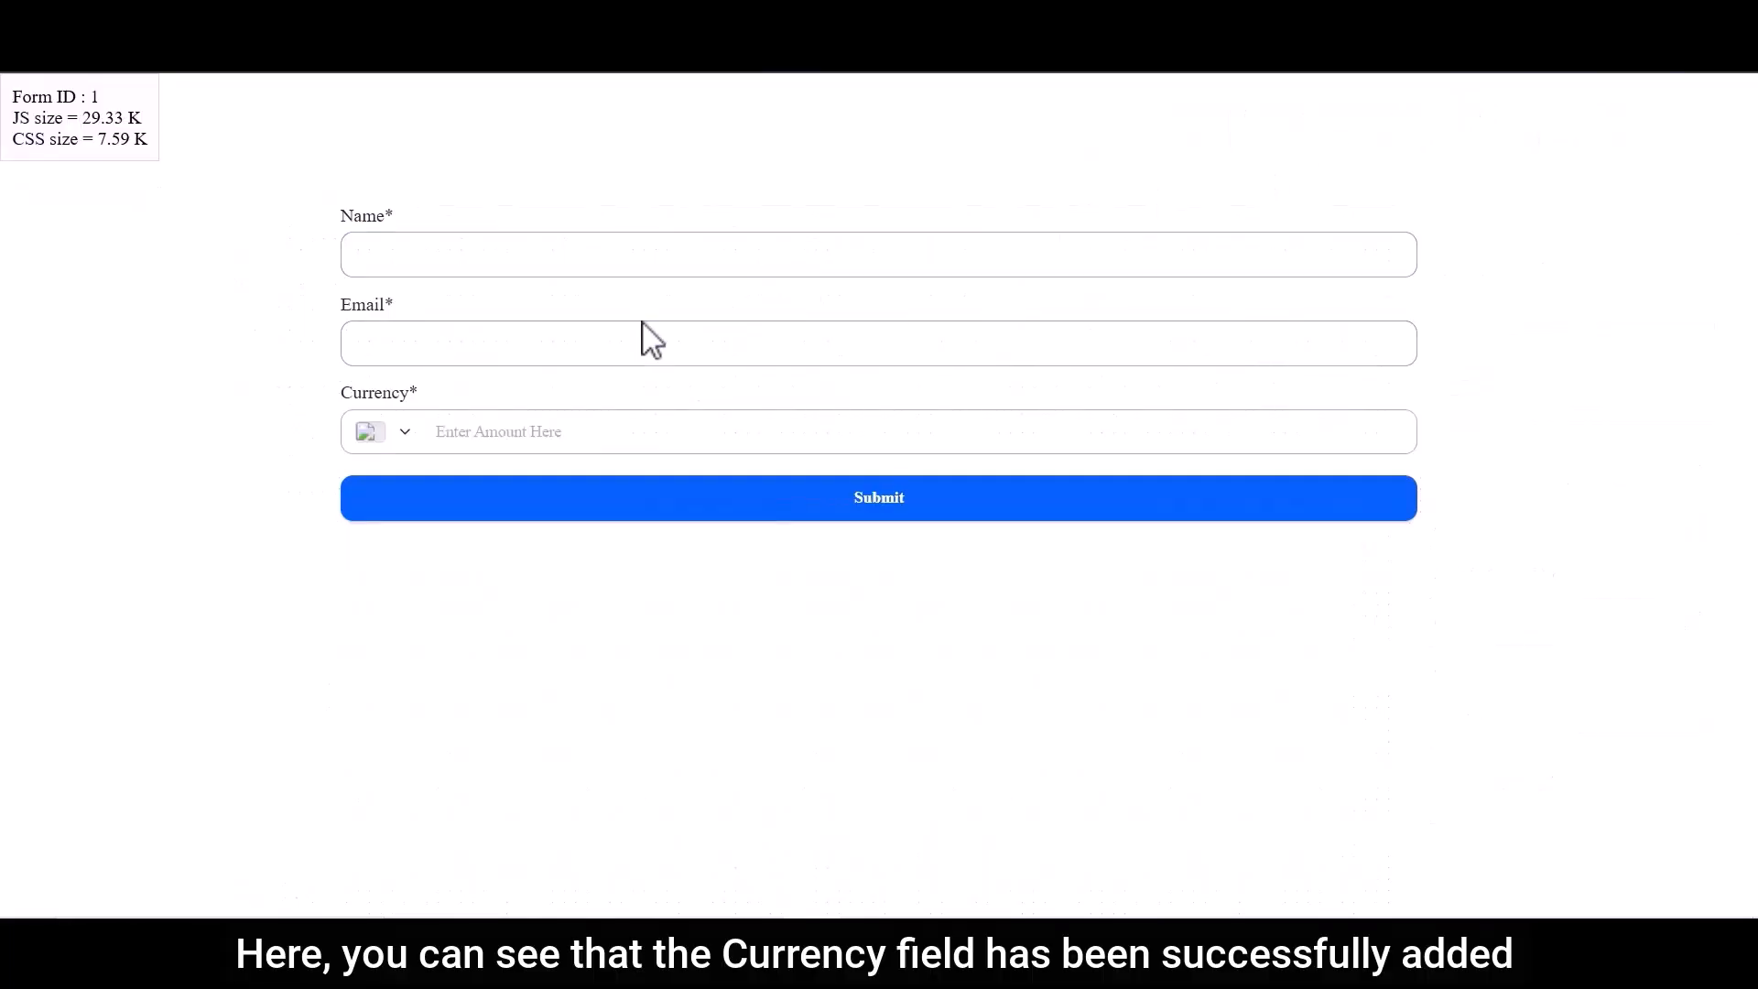
{"action": "left_click_drag", "start_coordinate": [344, 391], "coordinate": [403, 392]}
{"action": "left_click", "coordinate": [359, 437]}
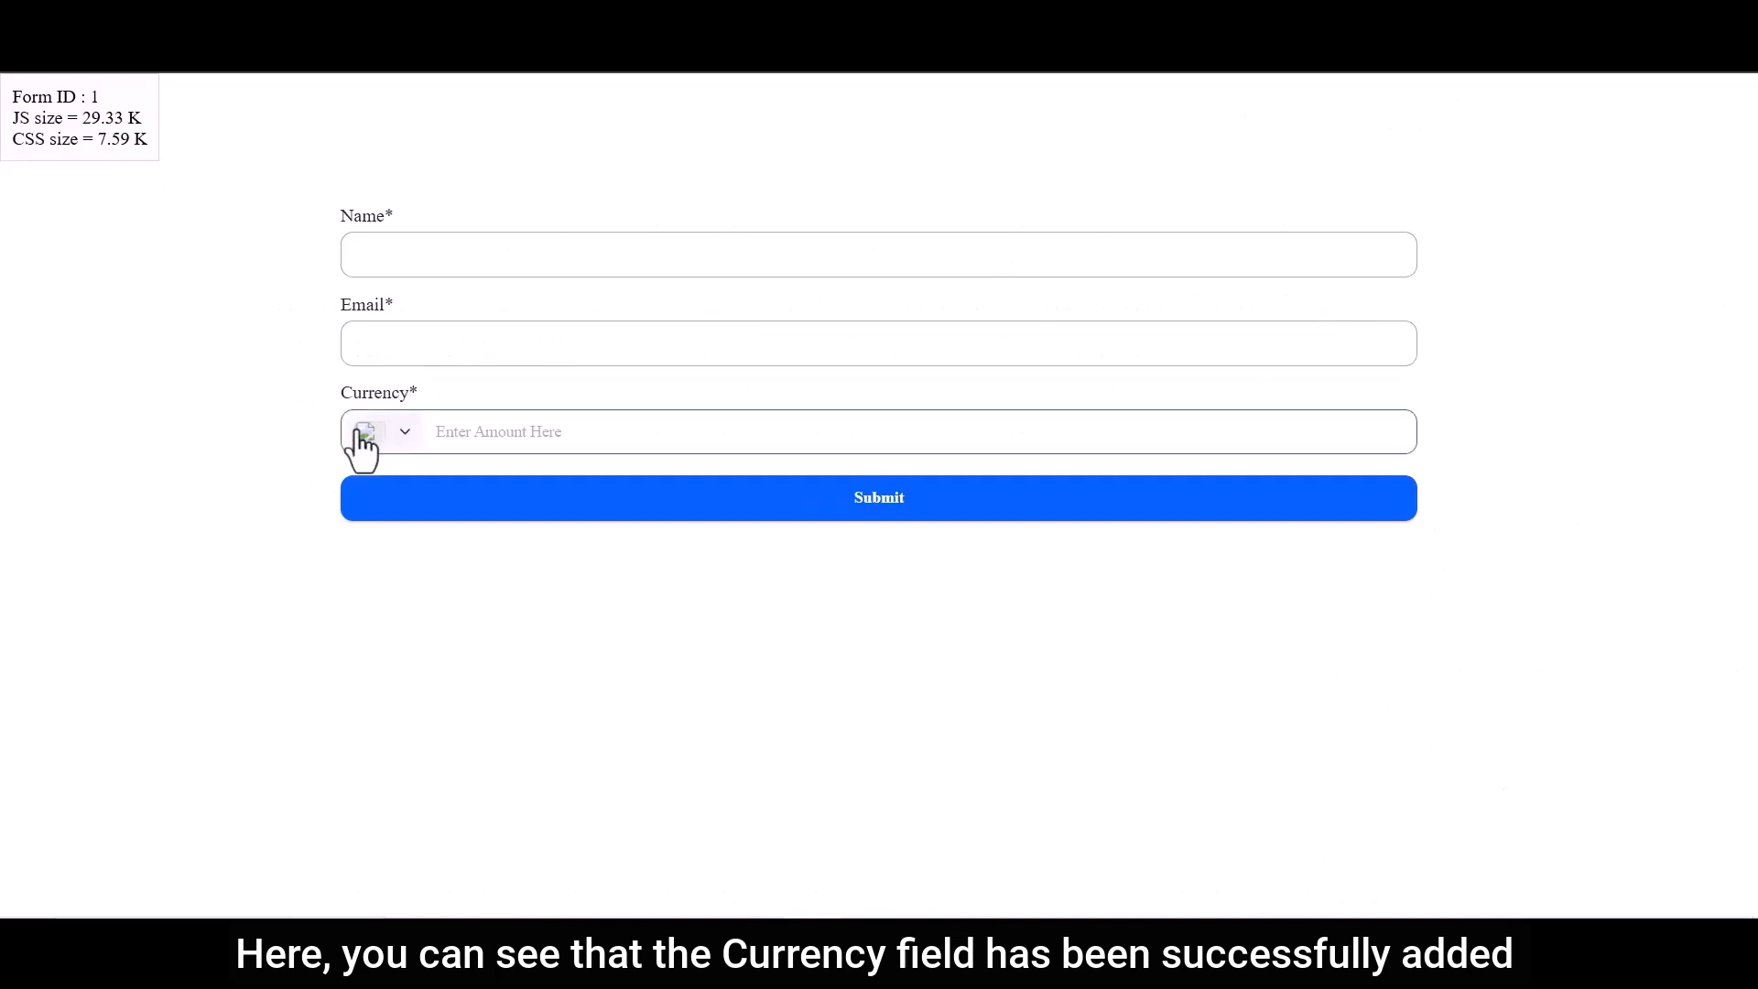
- Fill in the previewed form's Name with Bit Apps and enter the contact's e-mail
{"action": "left_click", "coordinate": [450, 263]}
{"action": "type", "text": "Bit Apps"}
{"action": "left_click", "coordinate": [397, 344]}
{"action": "key", "text": "ctrl+v"}
- Search the currency list for Bangladesh, choose Bangladeshi Taka and enter the amount 10
{"action": "left_click", "coordinate": [435, 445]}
{"action": "left_click", "coordinate": [405, 436]}
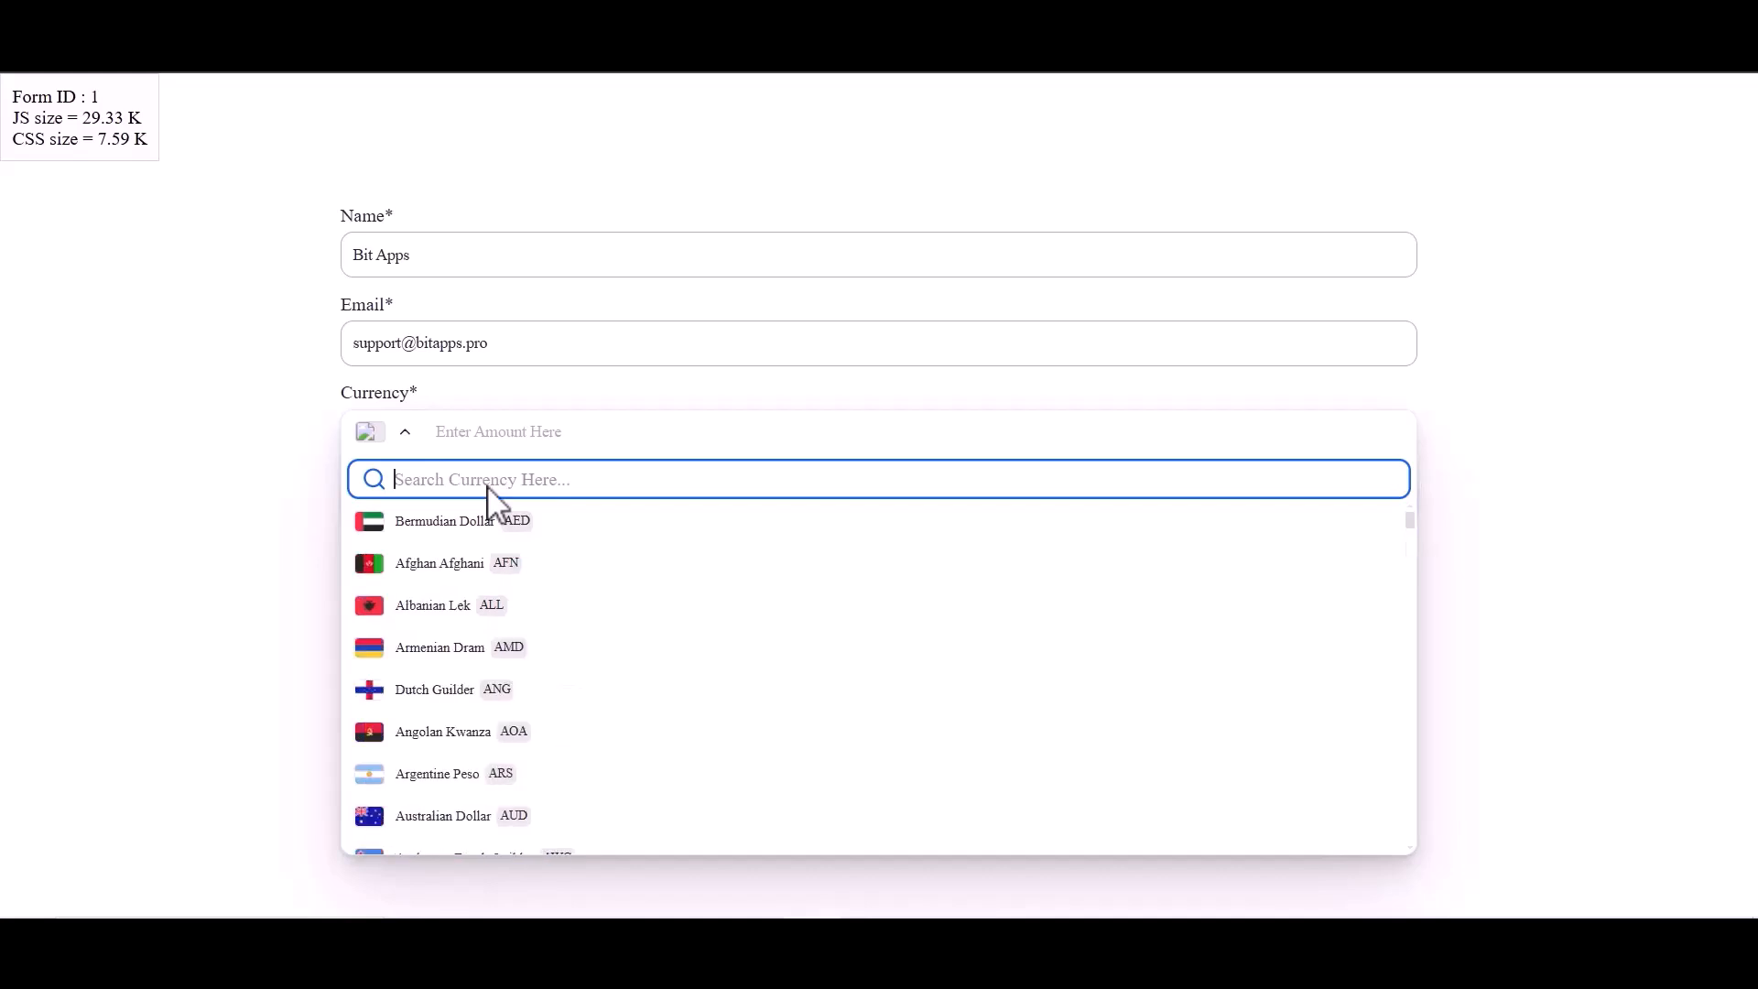
{"action": "type", "text": "Bangladesh"}
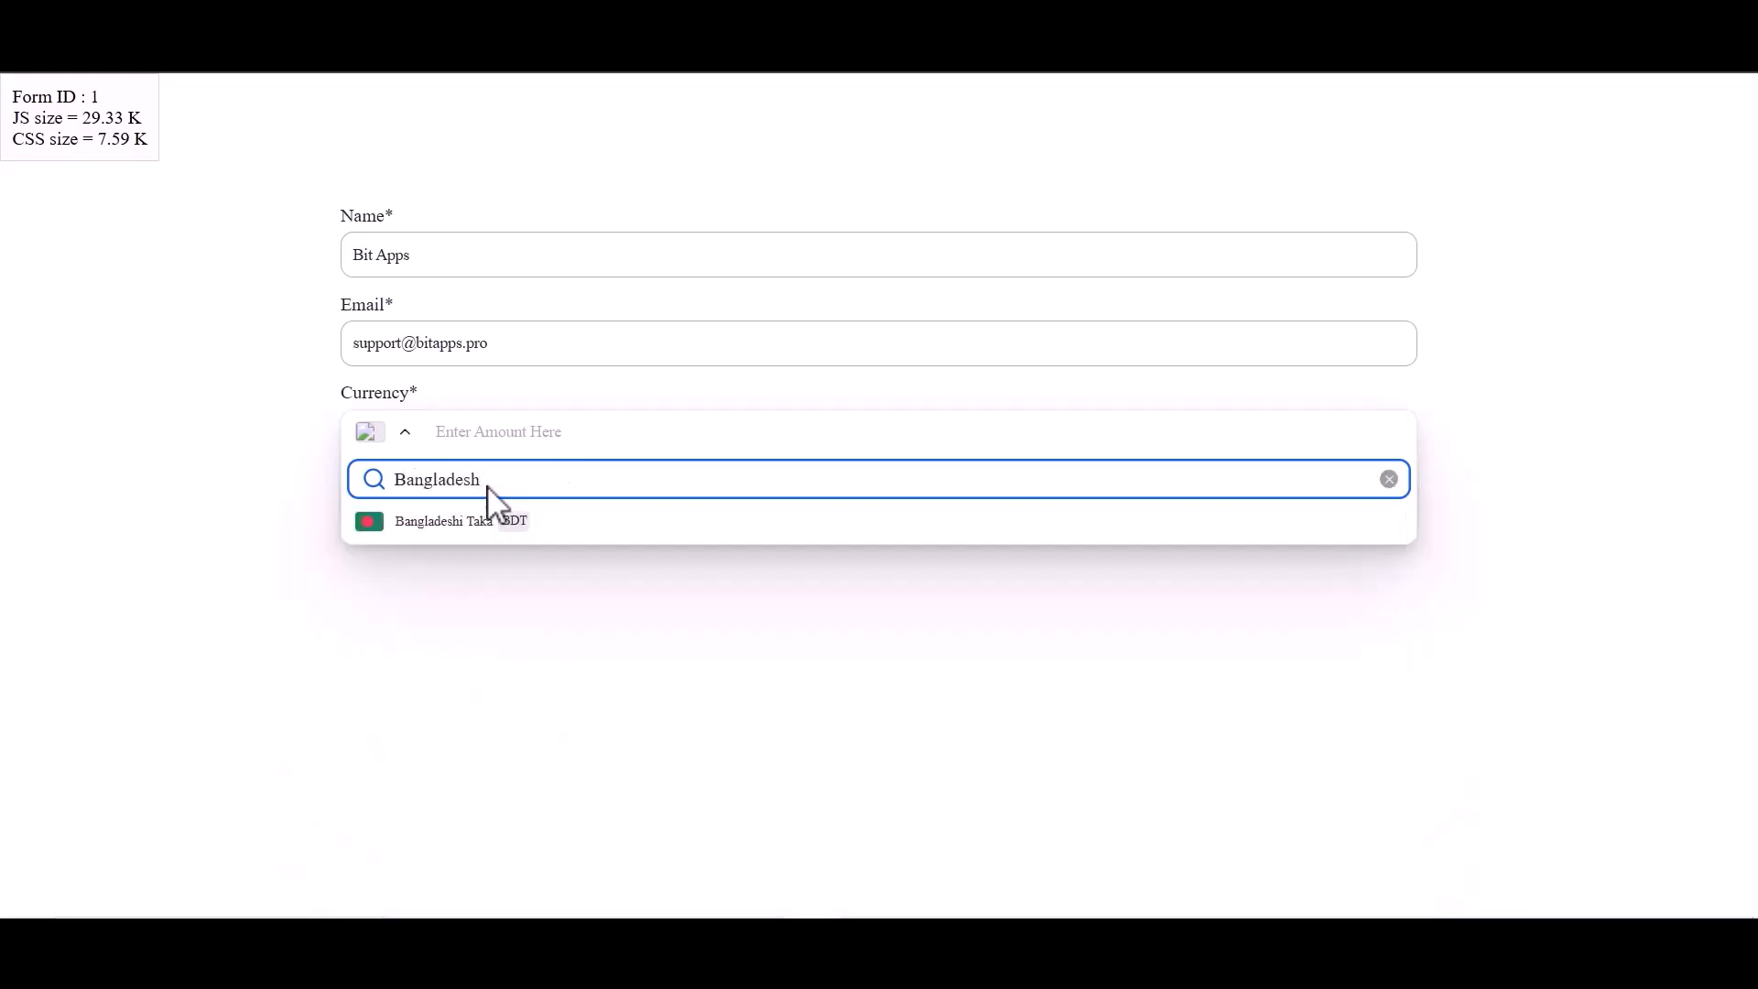
{"action": "left_click", "coordinate": [404, 524]}
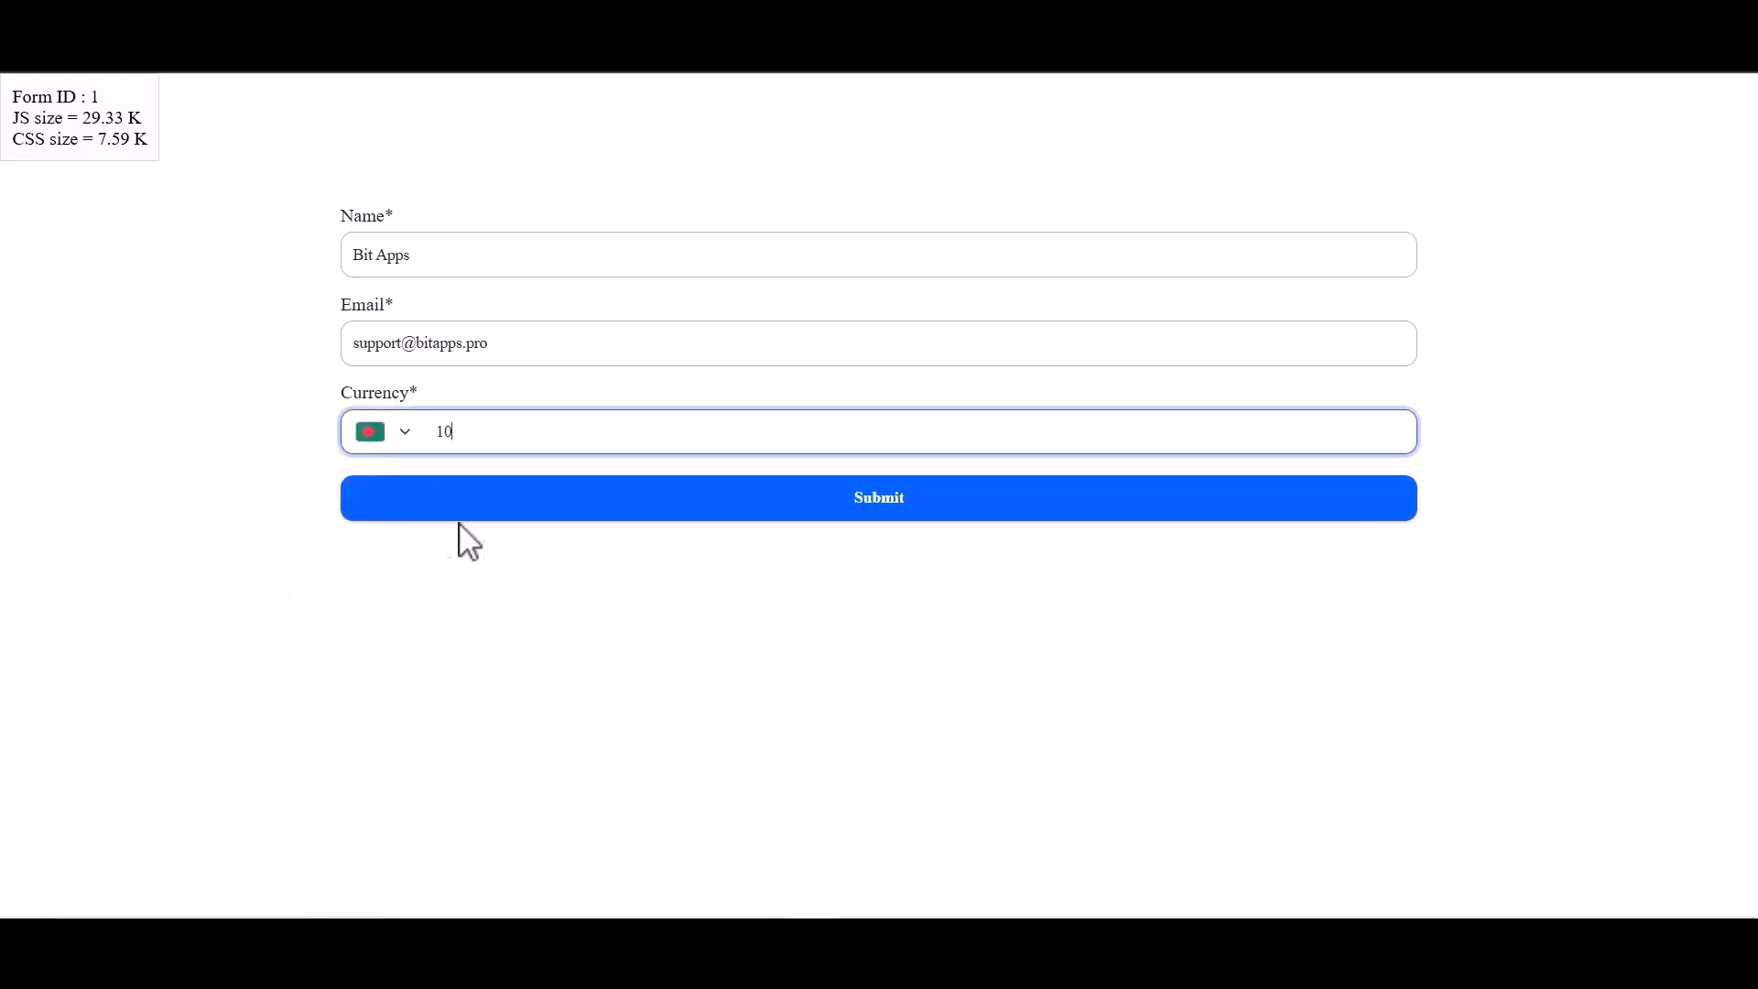
- Try to submit the form, set the currency amount to 85 and submit it again
{"action": "left_click", "coordinate": [818, 499]}
{"action": "left_click_drag", "start_coordinate": [360, 486], "coordinate": [474, 498]}
{"action": "left_click", "coordinate": [444, 440]}
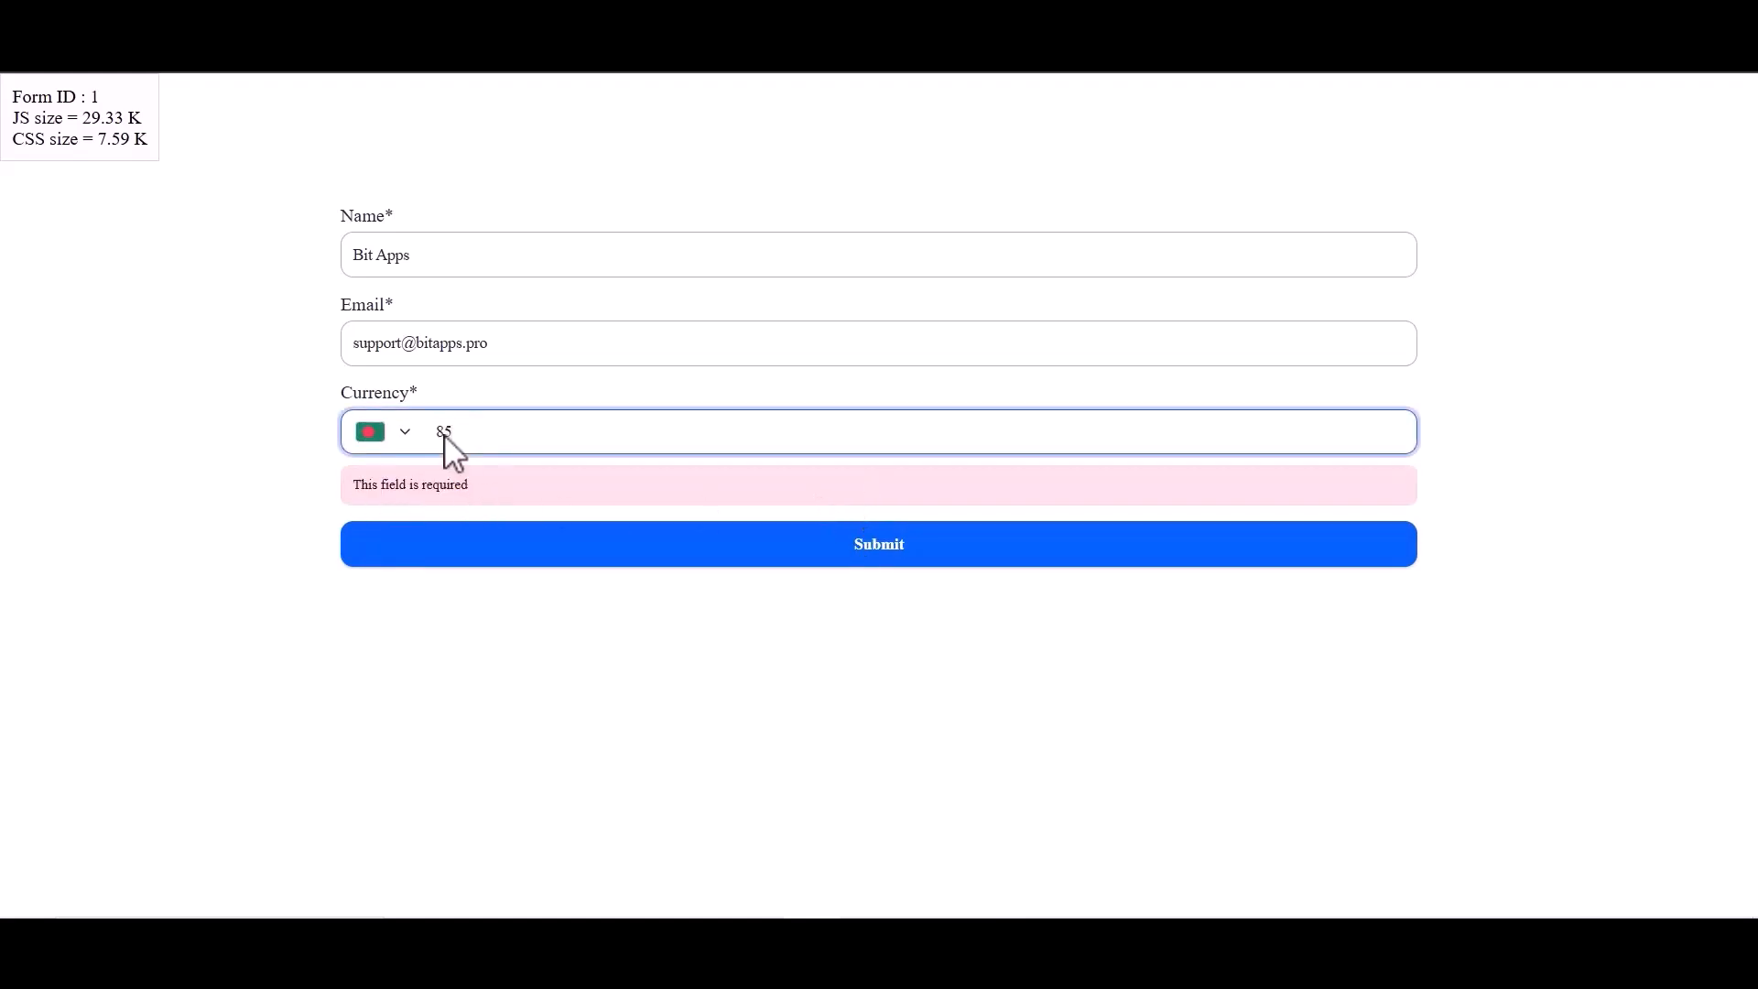
{"action": "type", "text": "85"}
{"action": "left_click", "coordinate": [869, 550]}
{"action": "left_click", "coordinate": [623, 437]}
{"action": "left_click", "coordinate": [869, 549]}
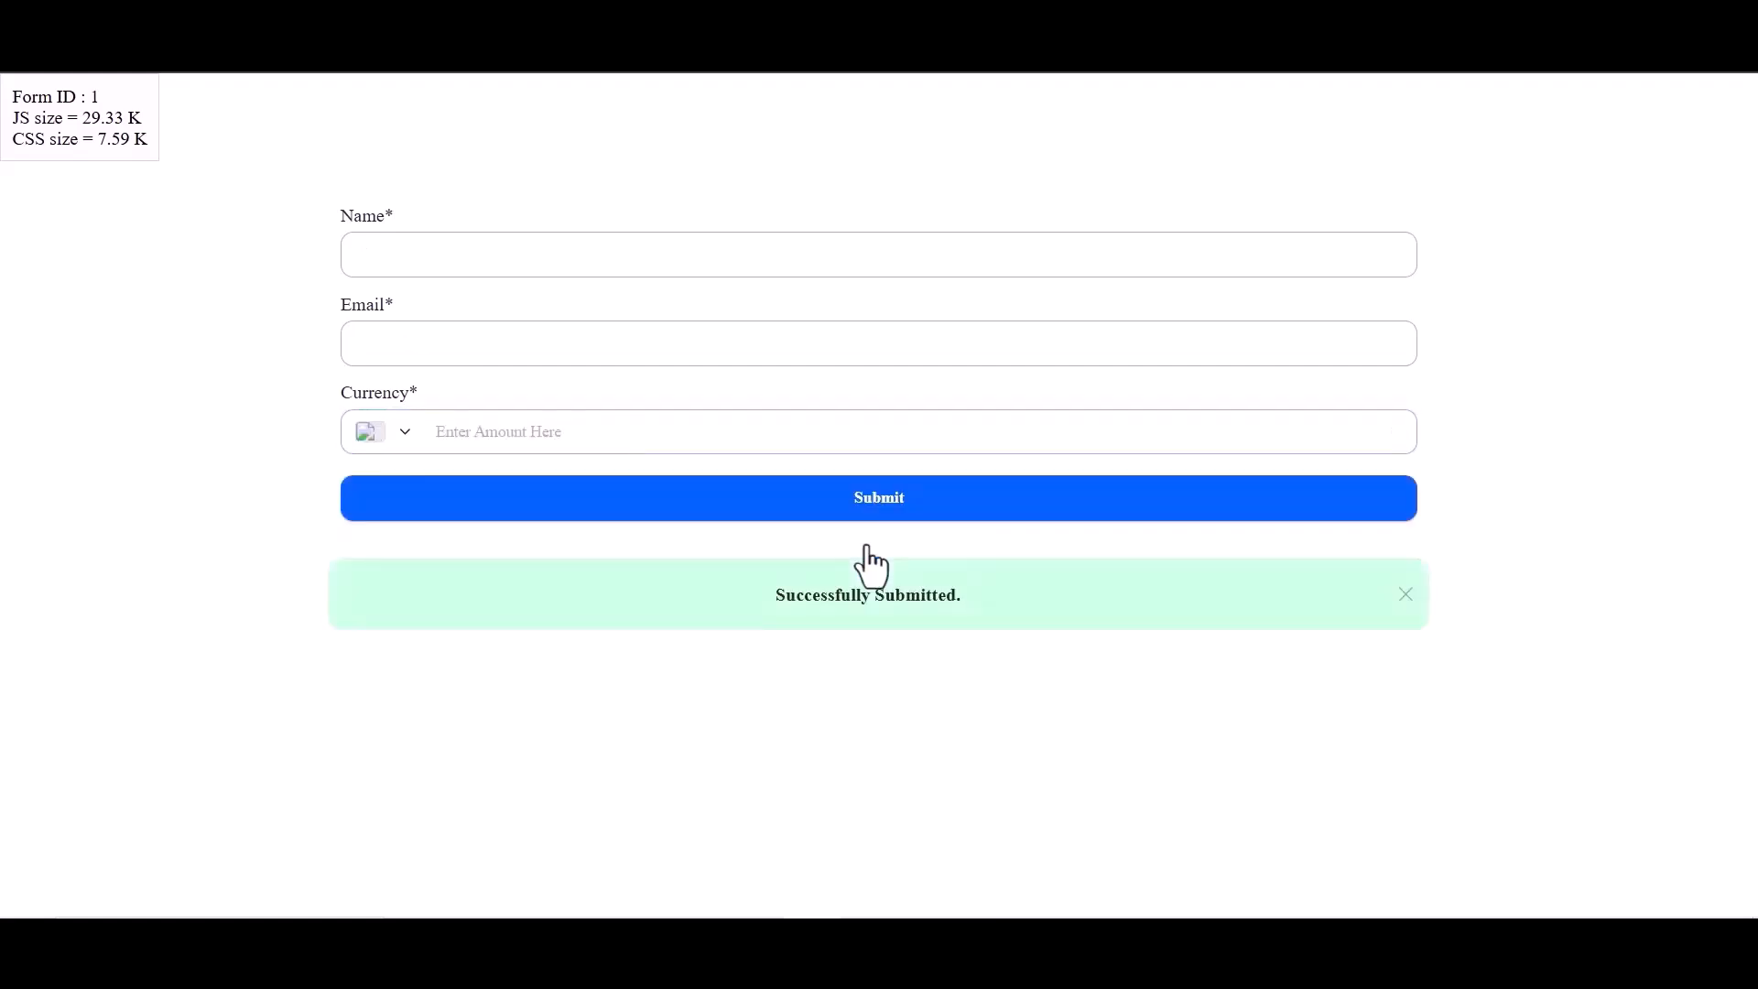